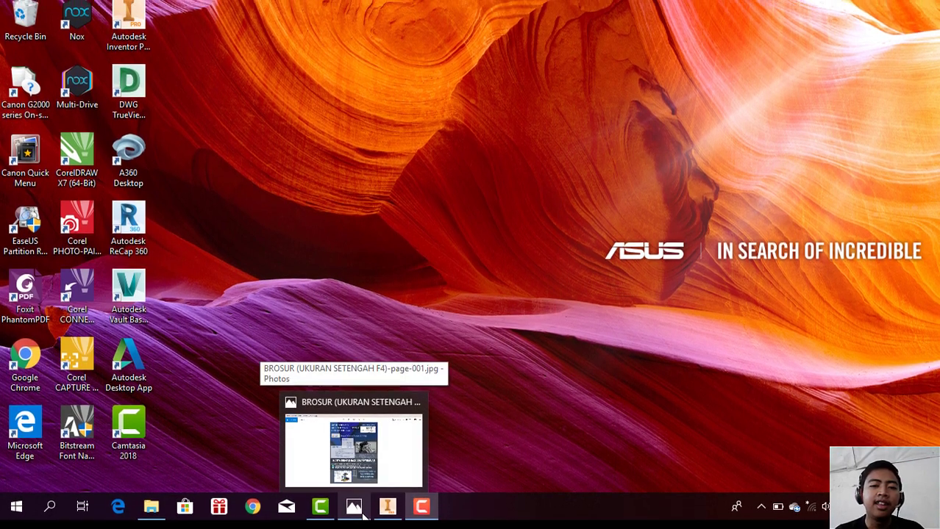
Step: Open the Inventor course brochure image in Photos and zoom in on it
left_click(362, 514)
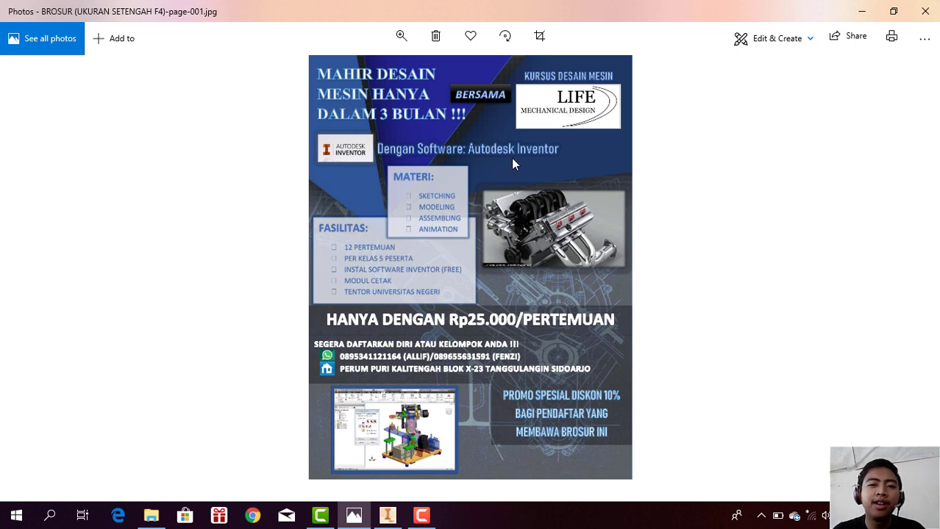
scroll(560, 127, "up", 1, "ctrl")
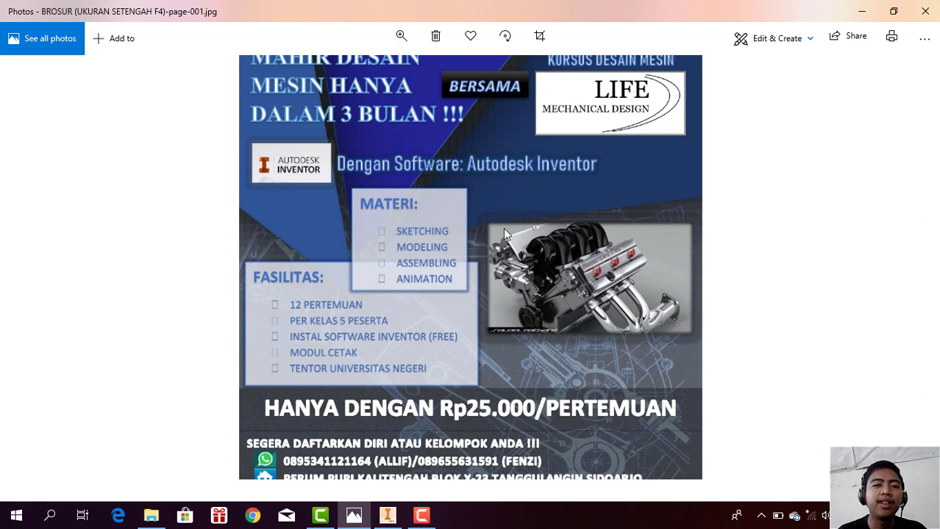
Step: Return to Inventor and start a new file from the Get Started ribbon
left_click(395, 521)
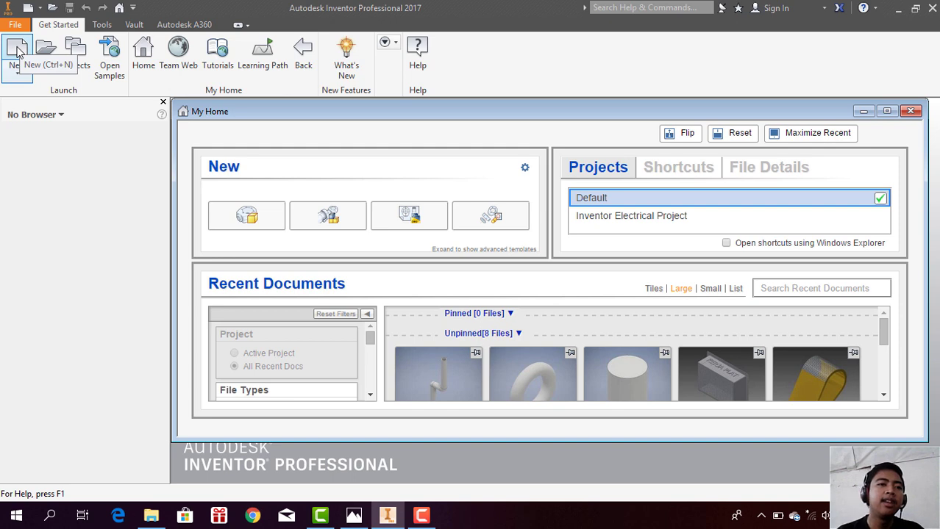
left_click(18, 52)
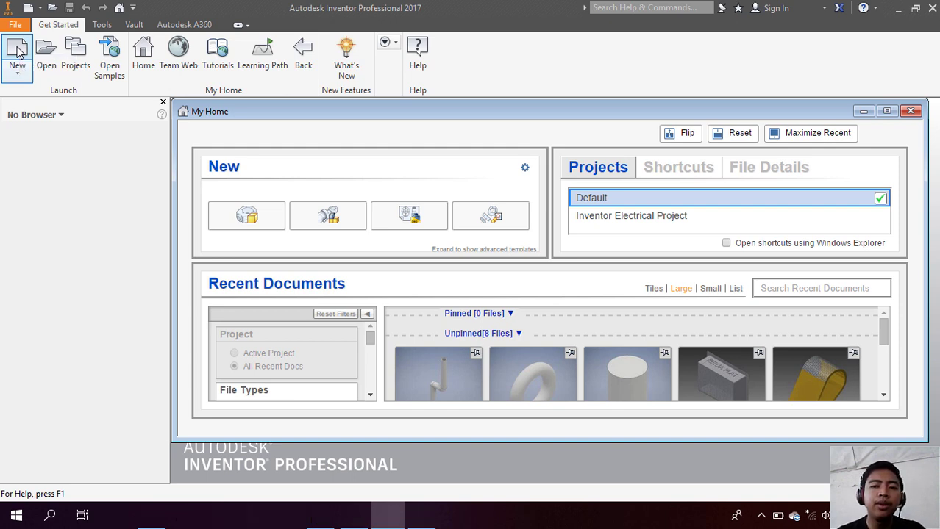
left_click(18, 48)
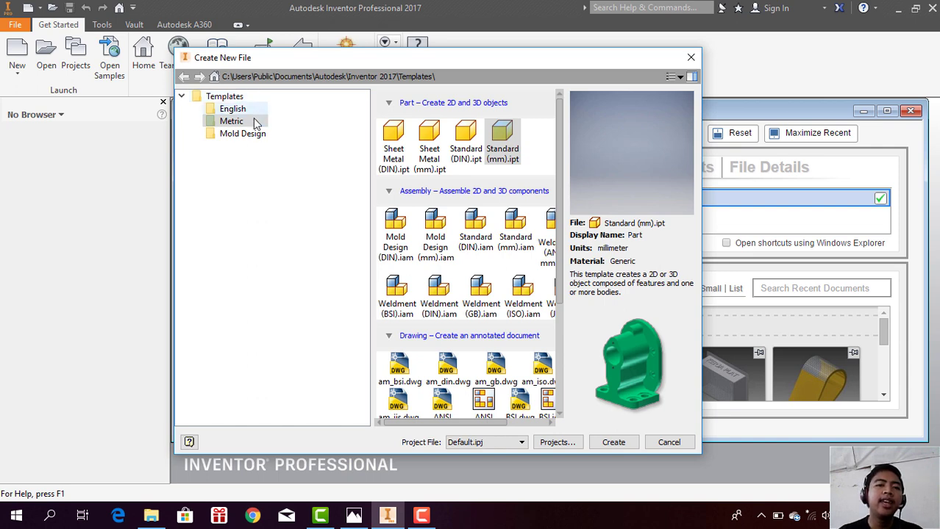
left_click(252, 113)
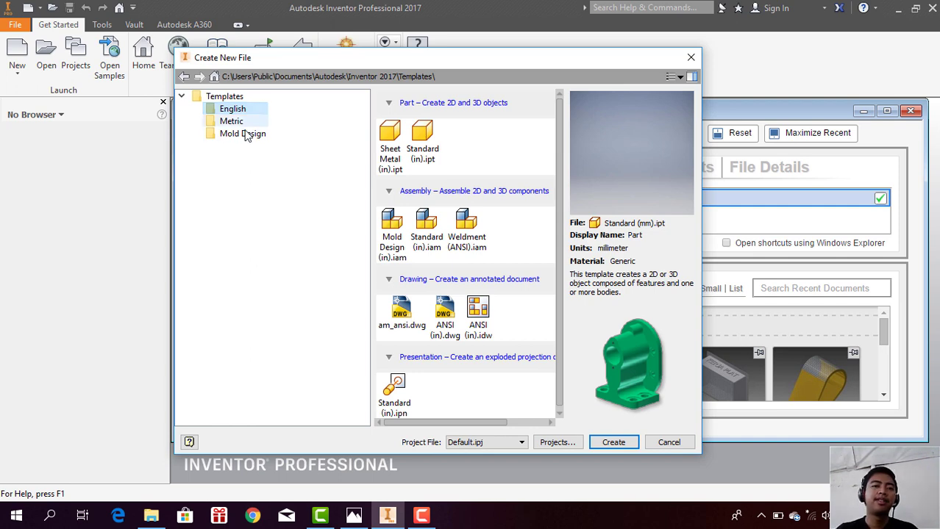
left_click(247, 122)
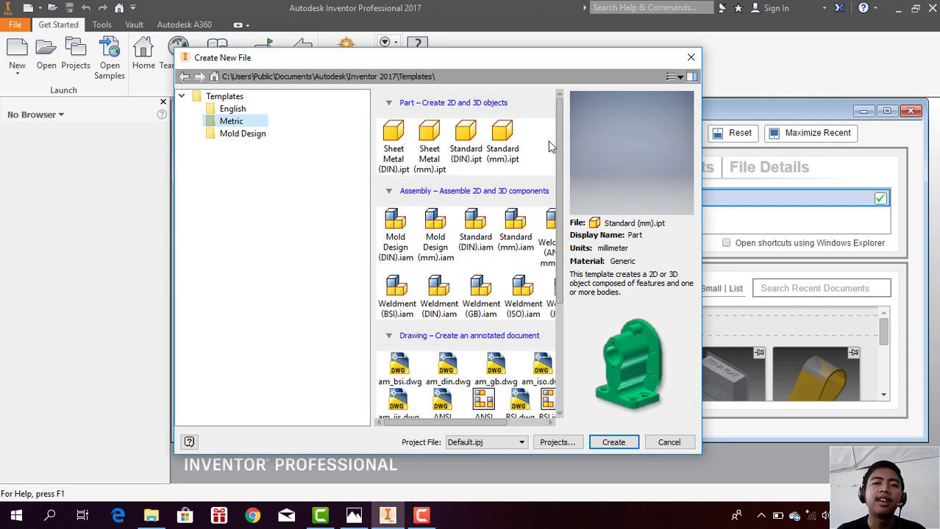
mouse_move(559, 152)
left_mouse_down()
mouse_move(560, 166)
mouse_move(556, 129)
left_mouse_up()
mouse_move(559, 176)
left_mouse_down()
mouse_move(559, 242)
mouse_move(554, 158)
left_mouse_up()
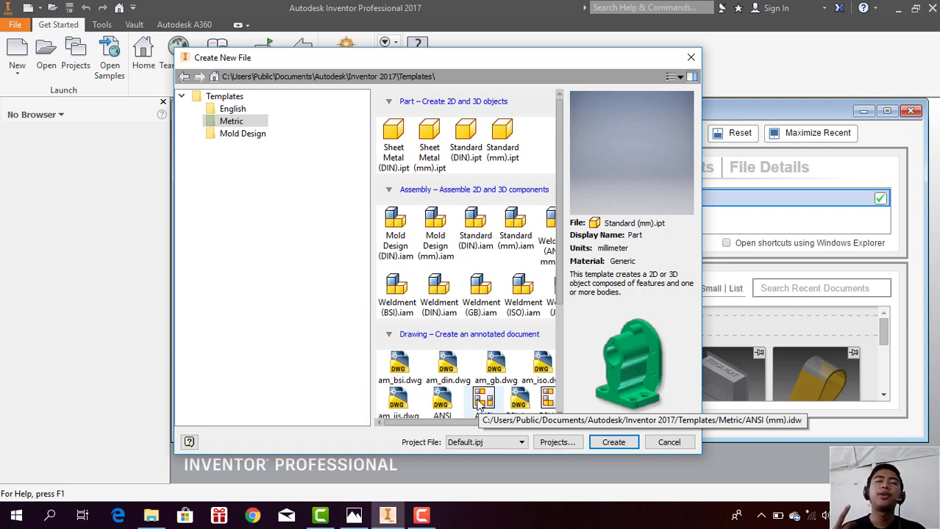
Step: Browse the Metric templates and select Standard (mm).ipt for a new part
left_click(479, 403)
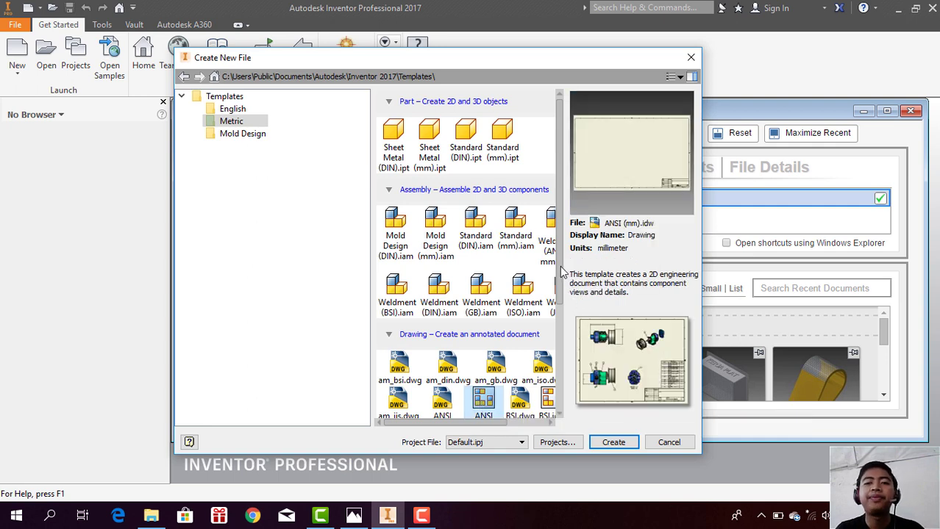
left_click_drag(560, 268, 559, 383)
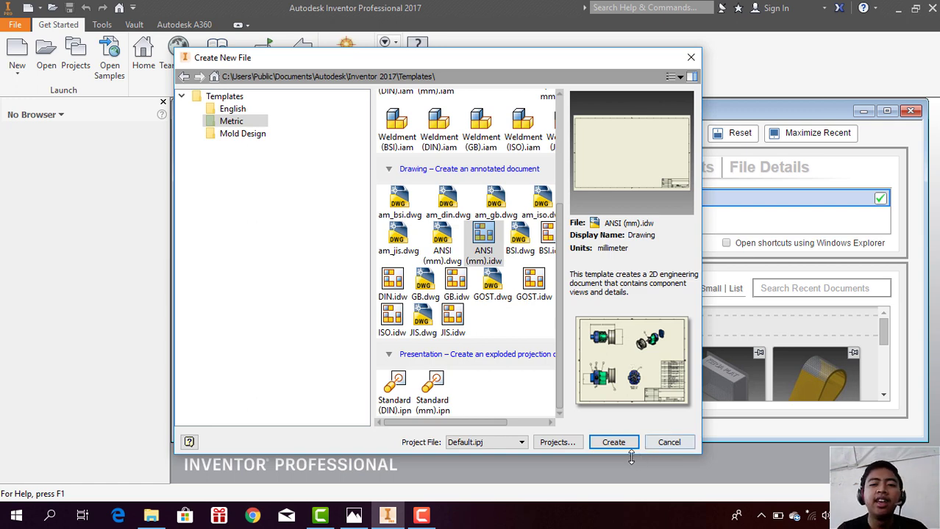
left_click_drag(560, 239, 560, 97)
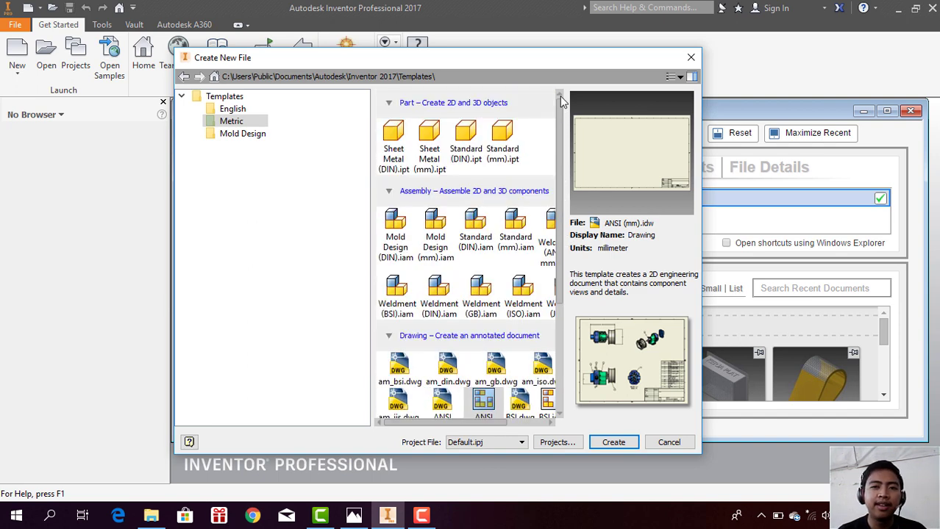
left_click(502, 158)
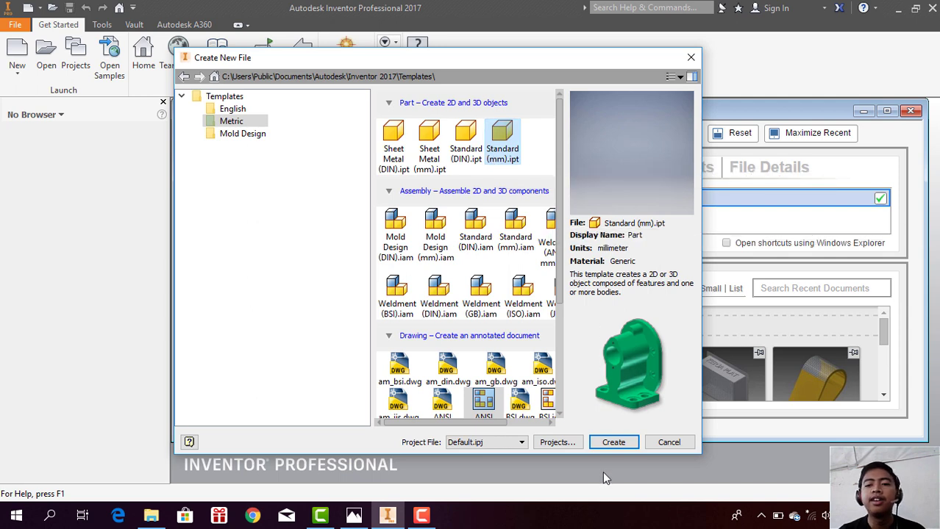
Step: Create the new blank part Part1 from the Standard (mm).ipt template
left_click(611, 443)
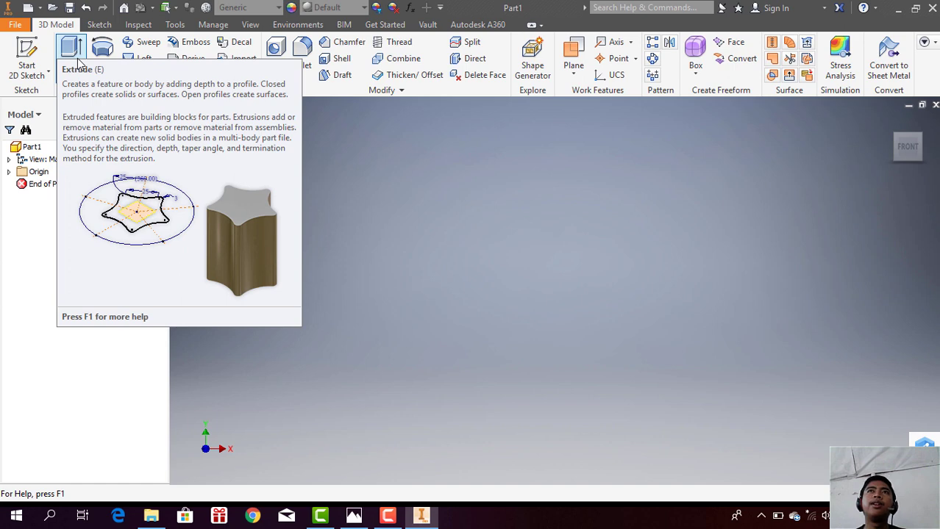
Step: Start a new 2D sketch on the blank part
left_click(29, 48)
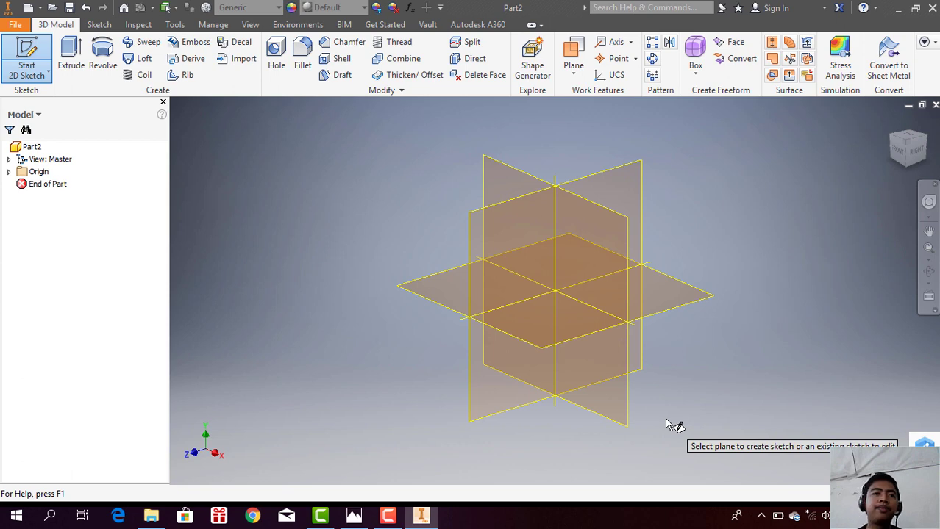
Step: Place Sketch1 on the XZ origin plane
left_click(523, 309)
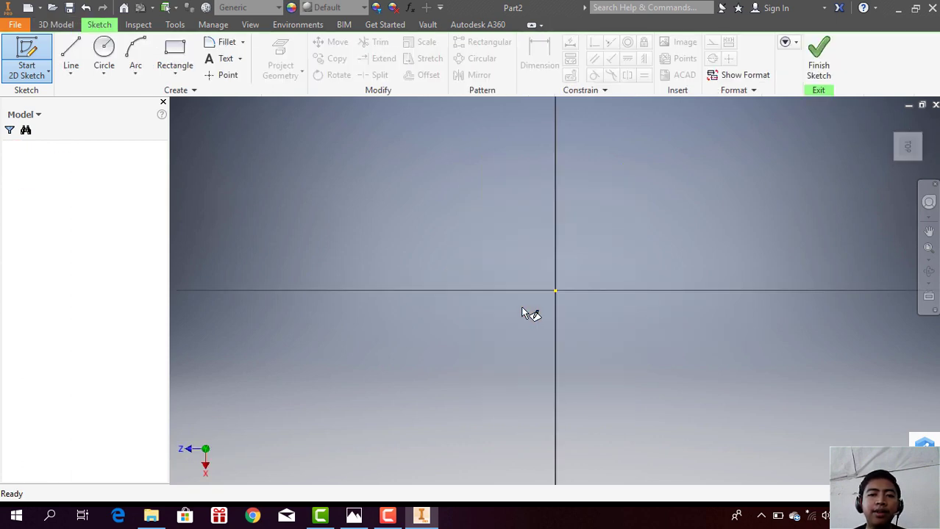
Step: Draw a 12 mm diameter circle centred on the sketch origin
left_click(115, 50)
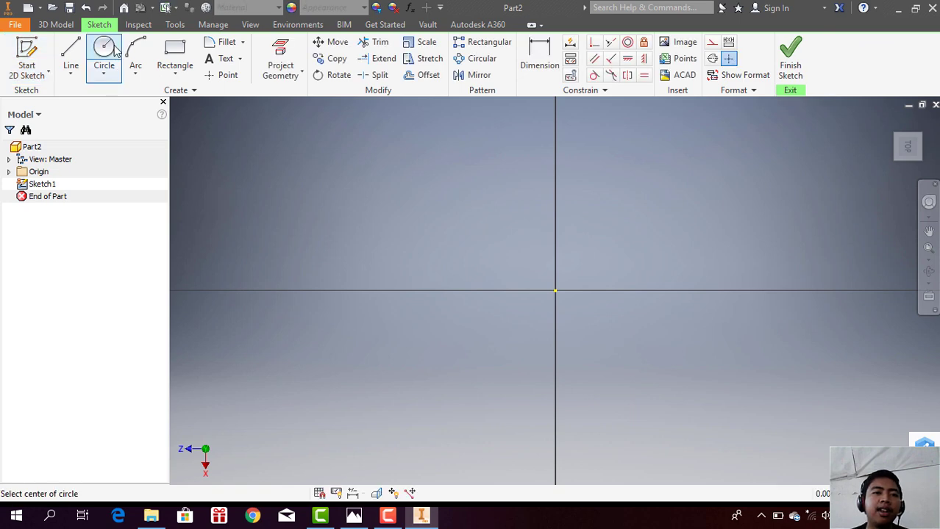
left_click(556, 291)
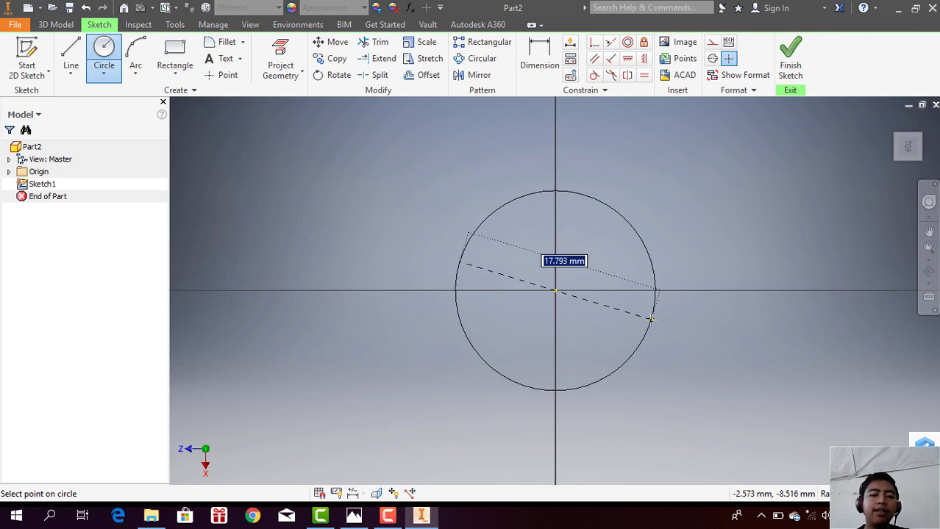
type("12")
key("Tab")
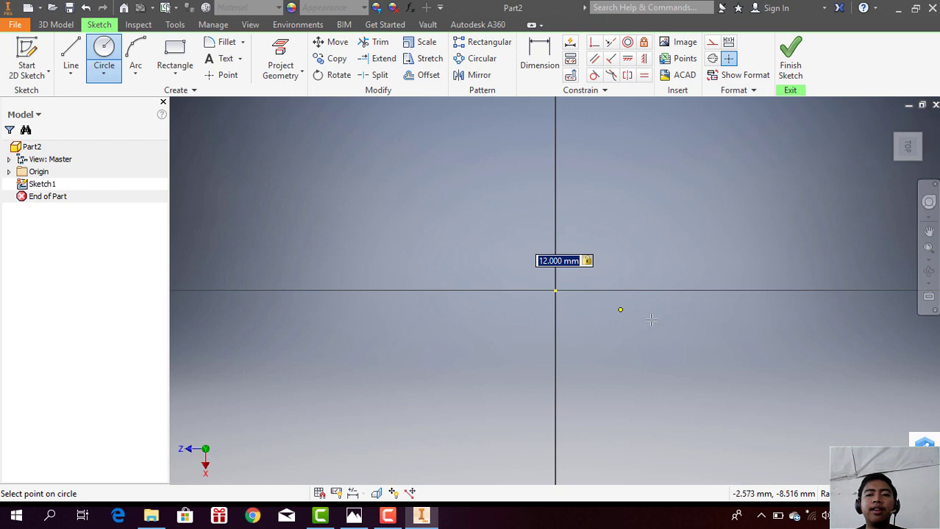
key("Return")
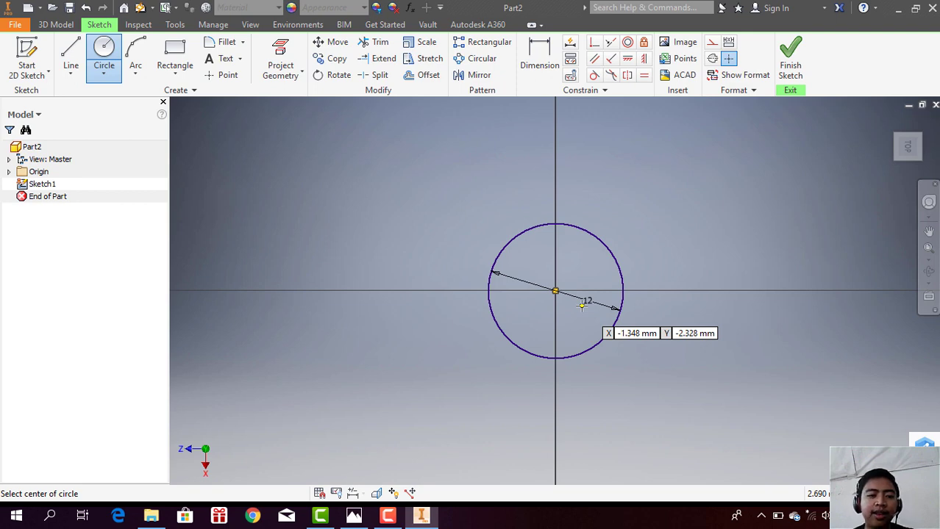
key("Escape")
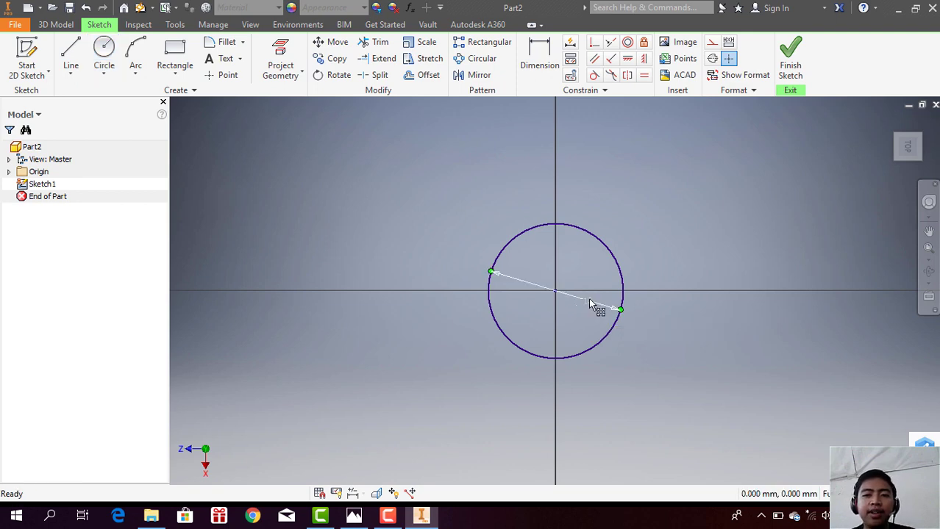
Step: Change the circle's diameter dimension from 12 mm to 14 mm
double_click(588, 302)
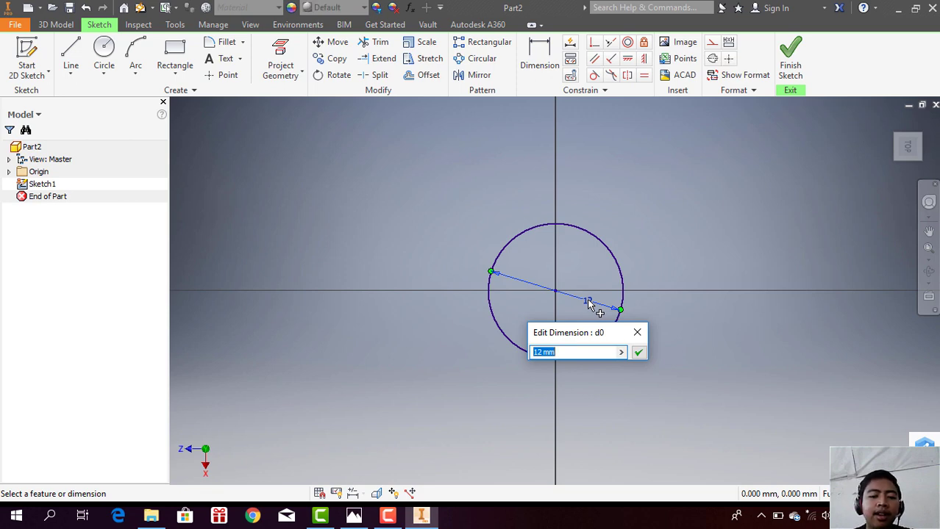
type("12")
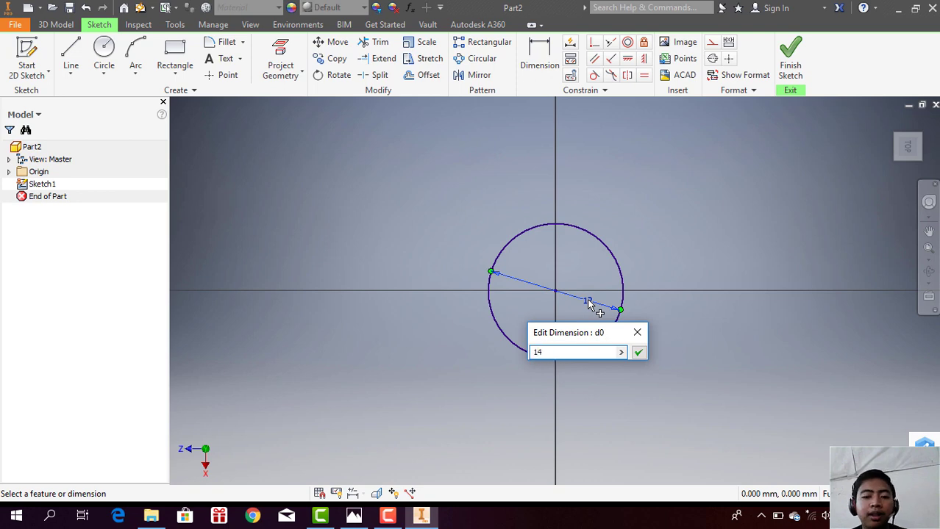
key("Return")
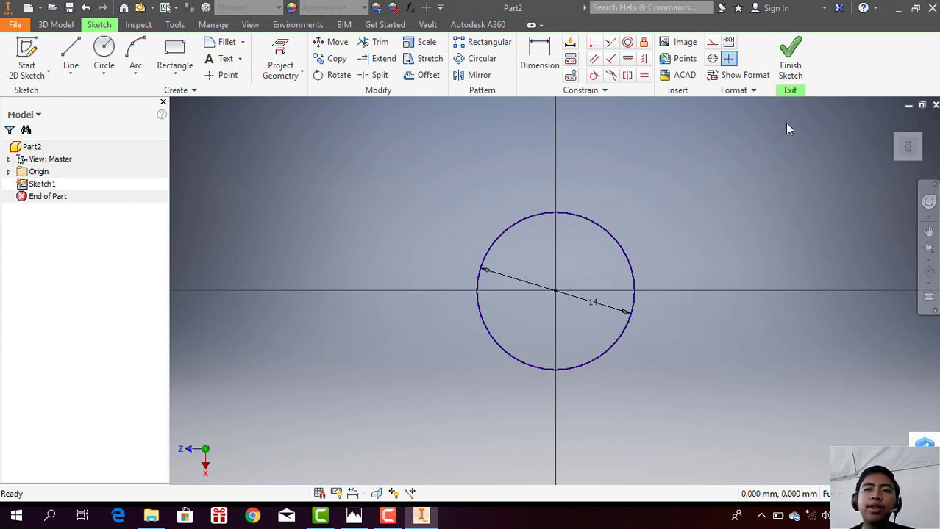
Step: Finish the sketch and begin extruding the 14 mm circle profile
left_click(789, 68)
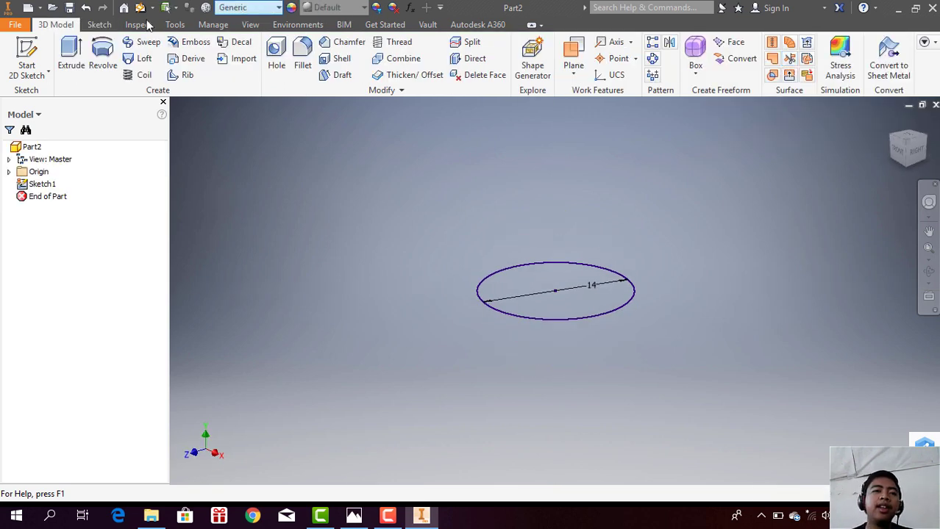
left_click(79, 48)
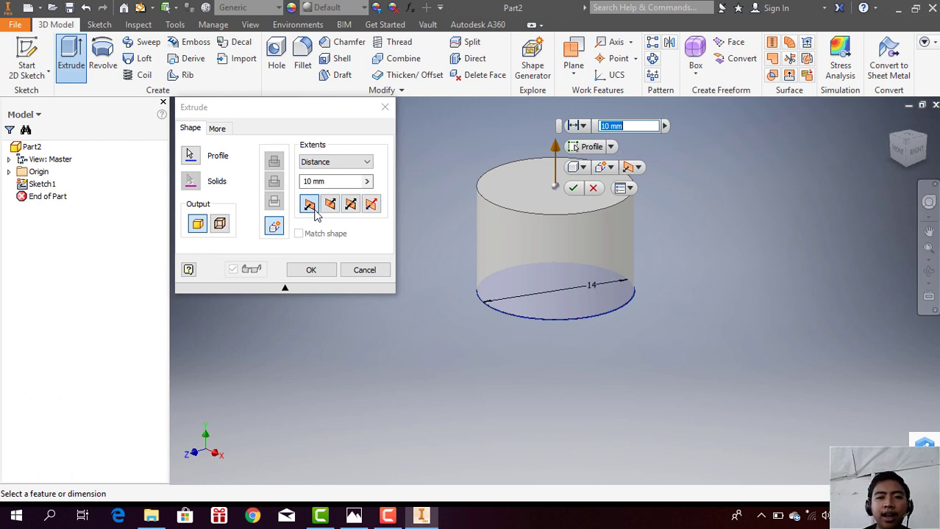
Step: Extrude the circle asymmetrically, 10 mm one way and 5 mm the other
left_click(330, 206)
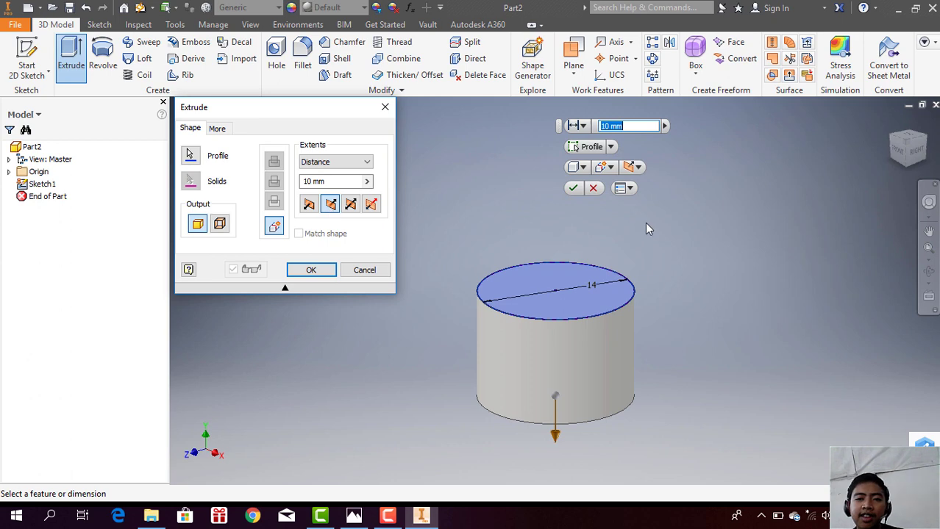
left_click(351, 207)
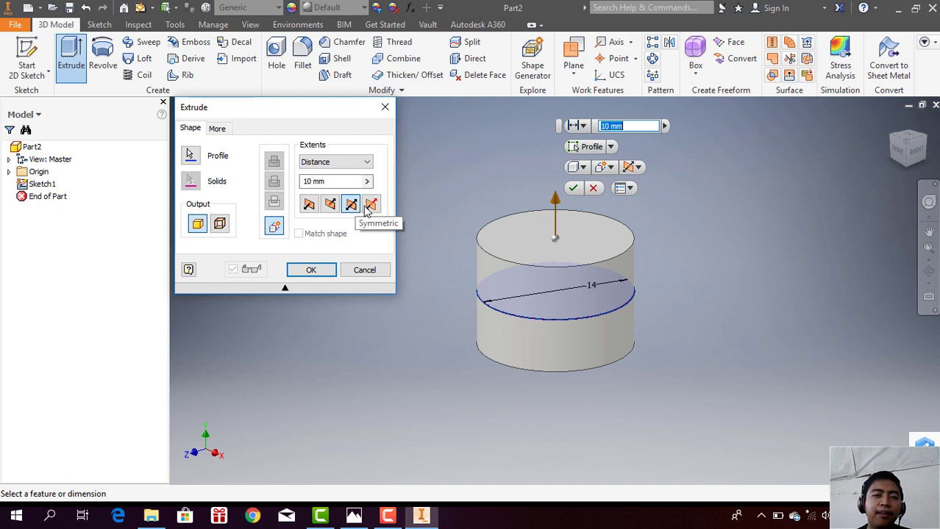
left_click(371, 206)
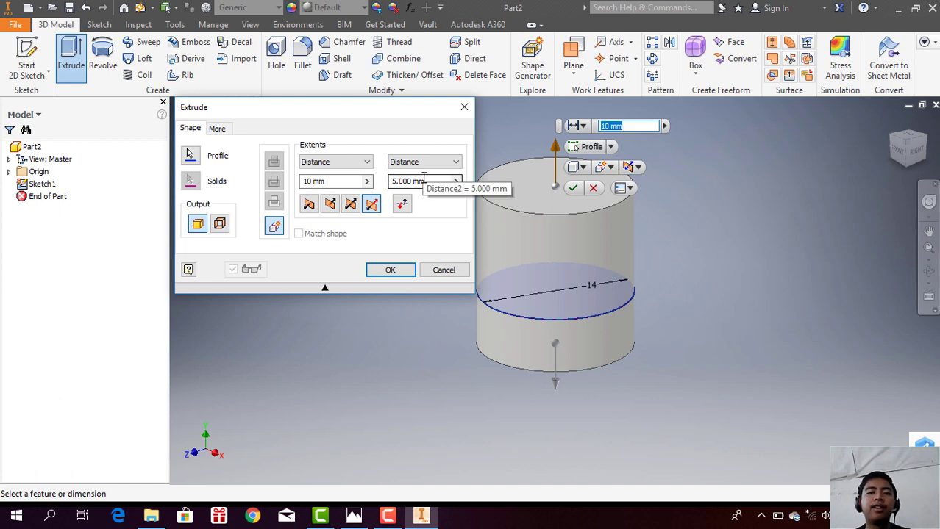
left_click(403, 278)
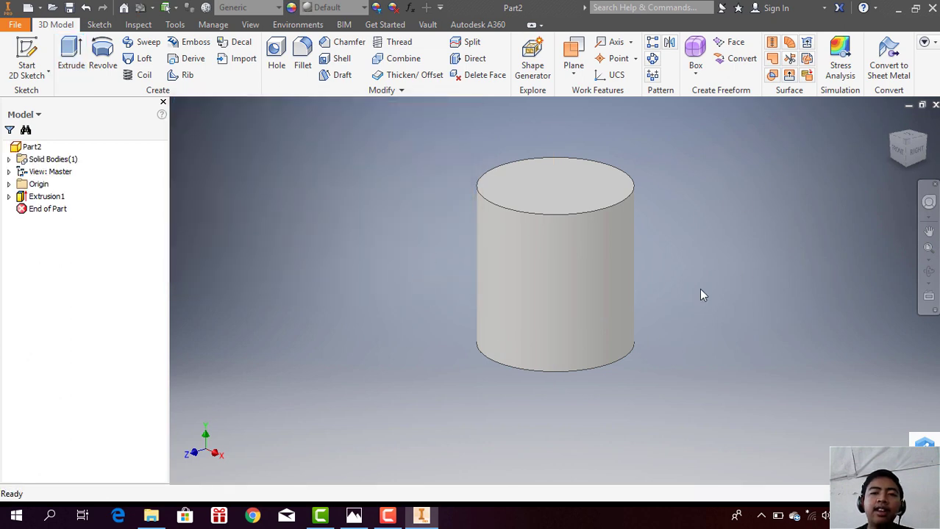
Step: Orbit the view so the cylinder appears tilted on its side from an oblique angle
left_click(928, 272)
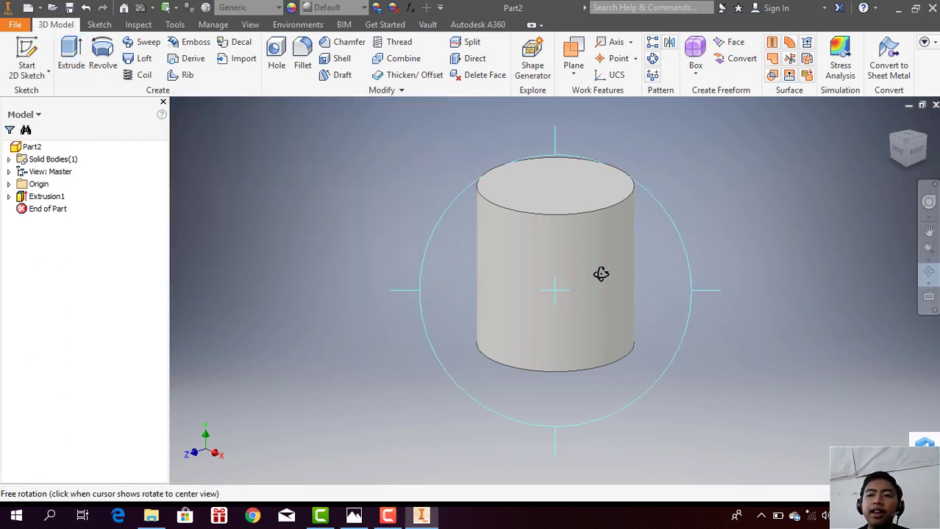
mouse_move(587, 310)
left_mouse_down()
mouse_move(561, 337)
mouse_move(535, 267)
mouse_move(569, 256)
left_mouse_up()
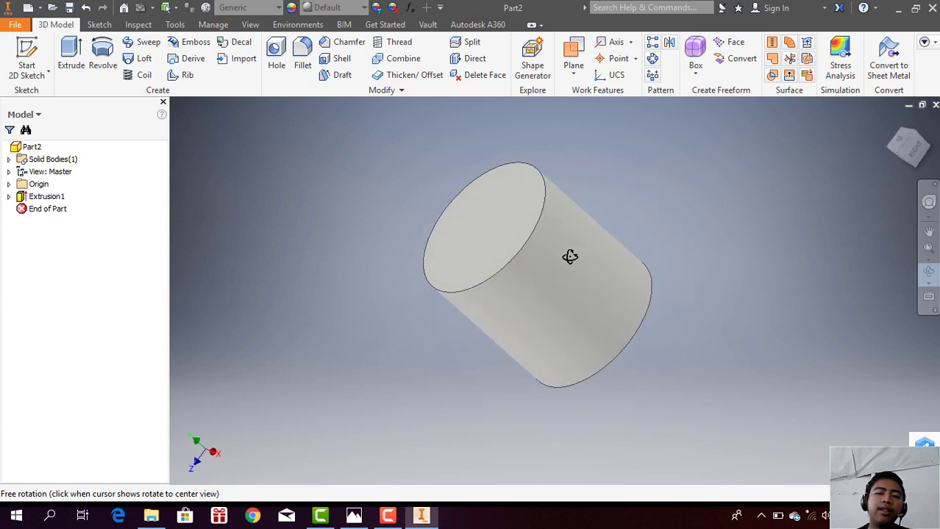
key("Escape")
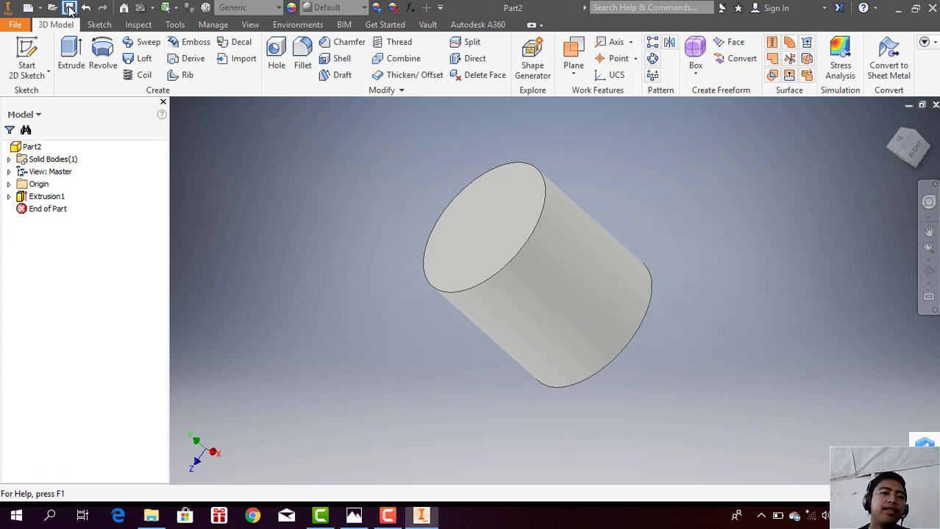
Step: Create a new folder named BELAJAR DESIGN on New Volume (D:) for the save
left_click(70, 9)
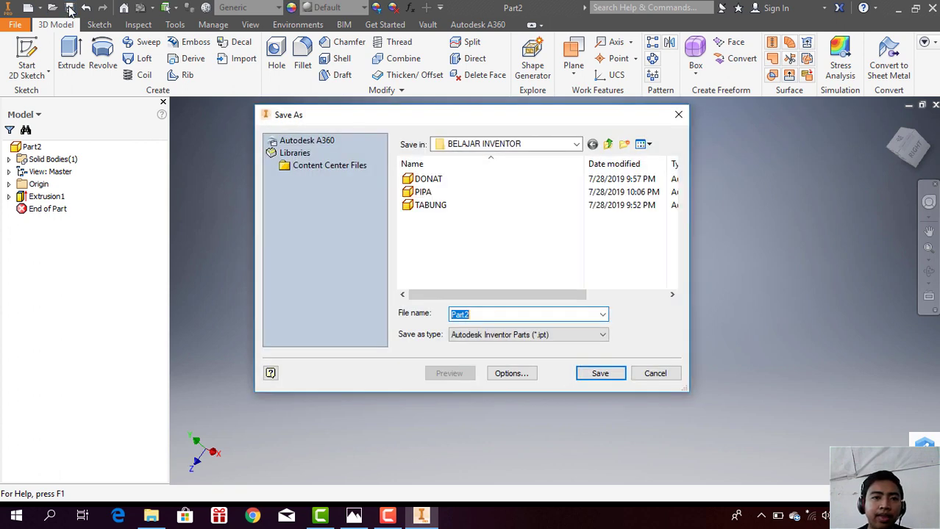
left_click(575, 145)
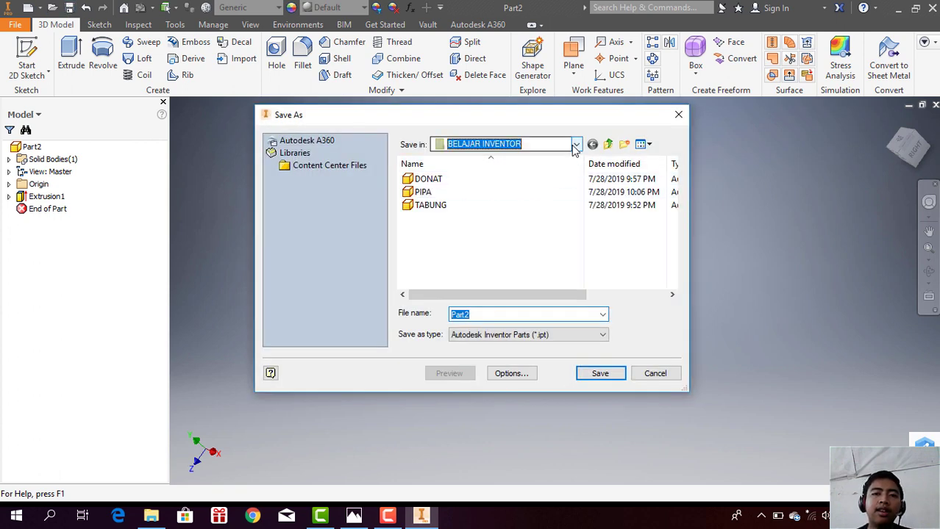
left_click(576, 144)
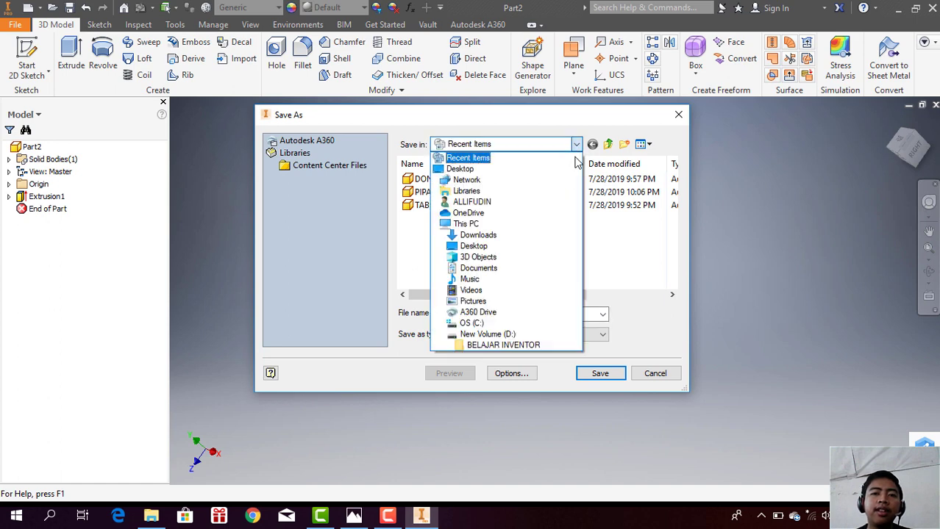
left_click(488, 334)
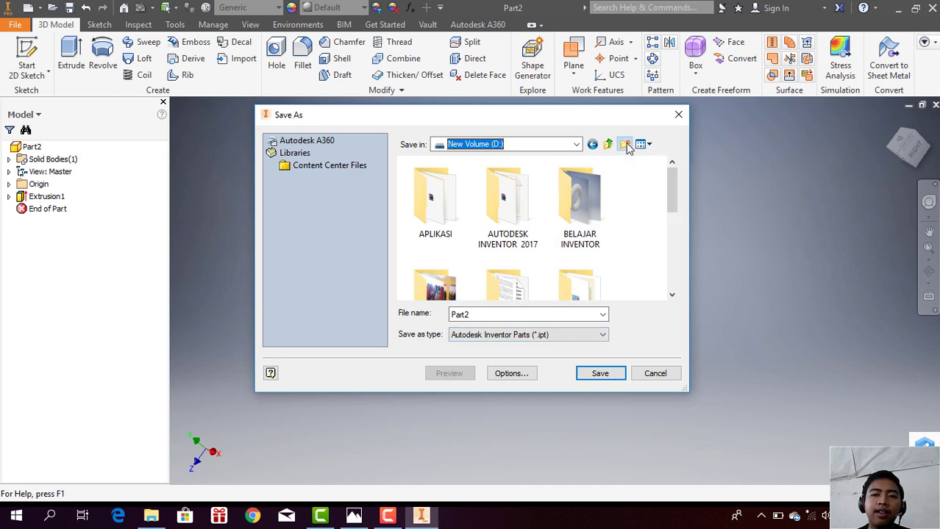
left_click(625, 143)
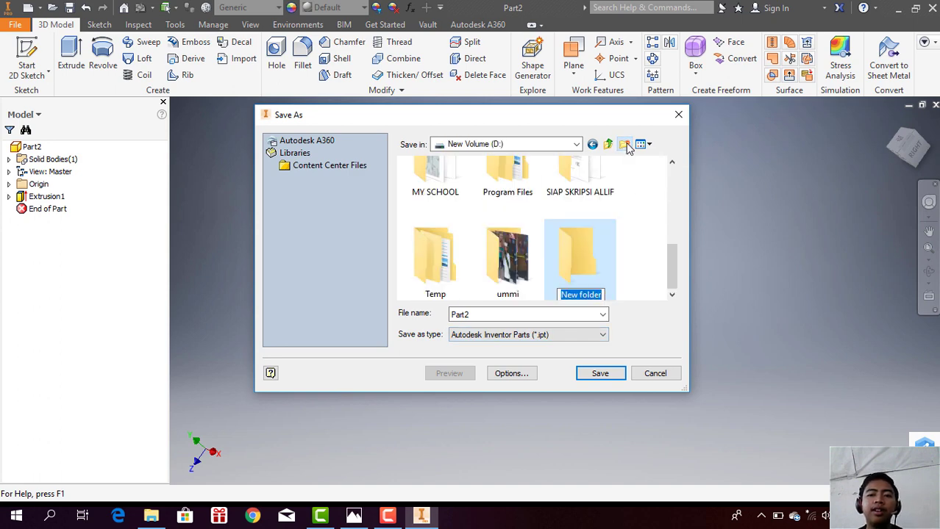
type("belaja")
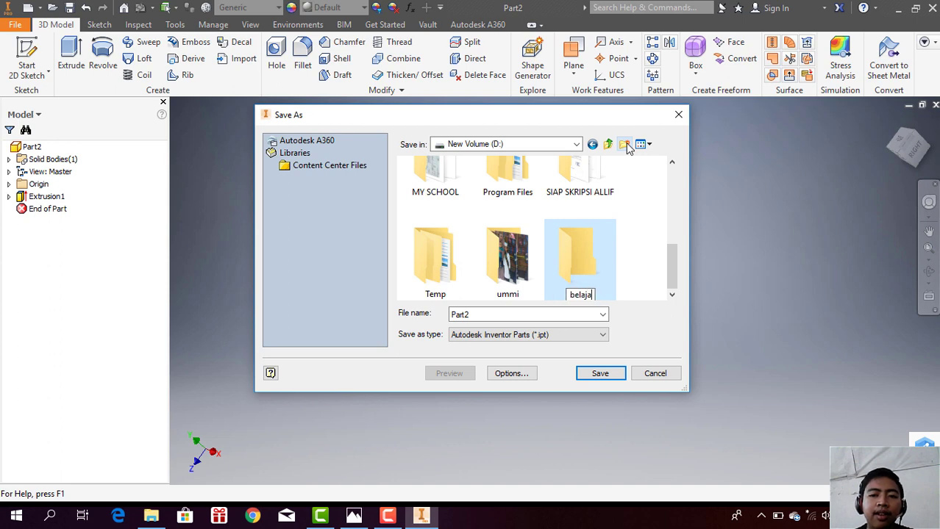
key("BackSpace")
key("BackSpace")
key("BackSpace")
type("BE")
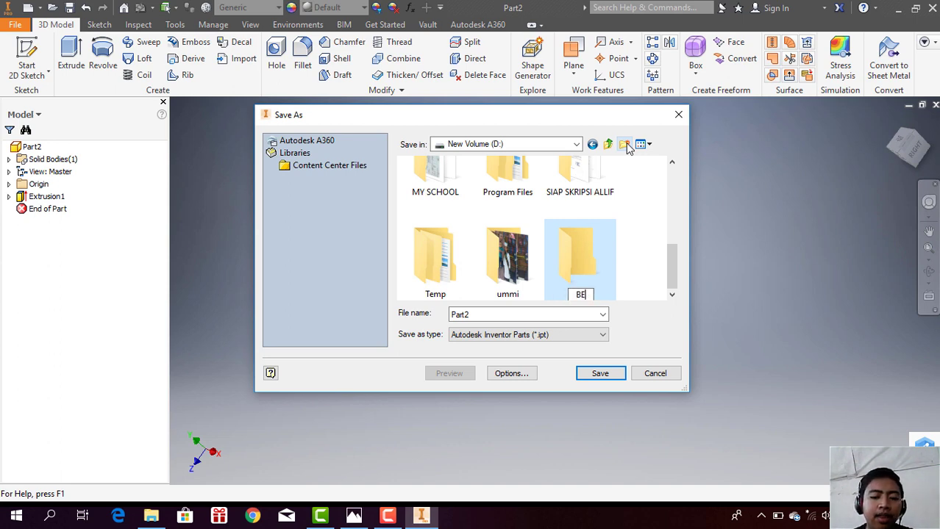
type("LAJAR ")
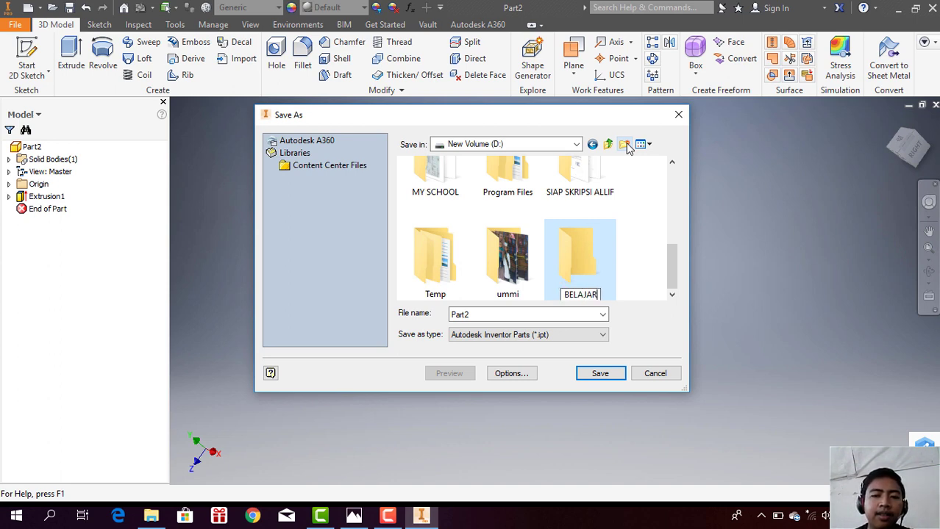
type("DE")
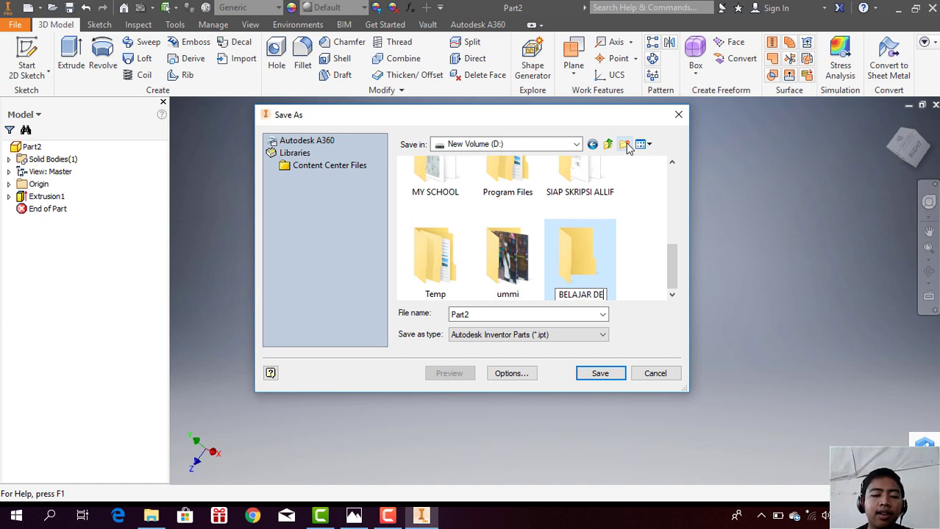
type("SIGN")
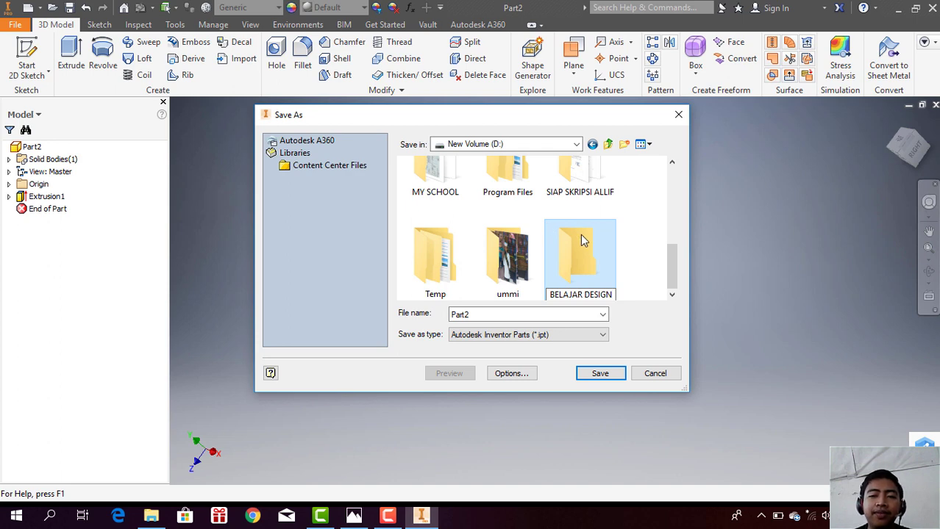
Step: Save the cylinder part as TABUNG inside the BELAJAR DESIGN folder
double_click(602, 277)
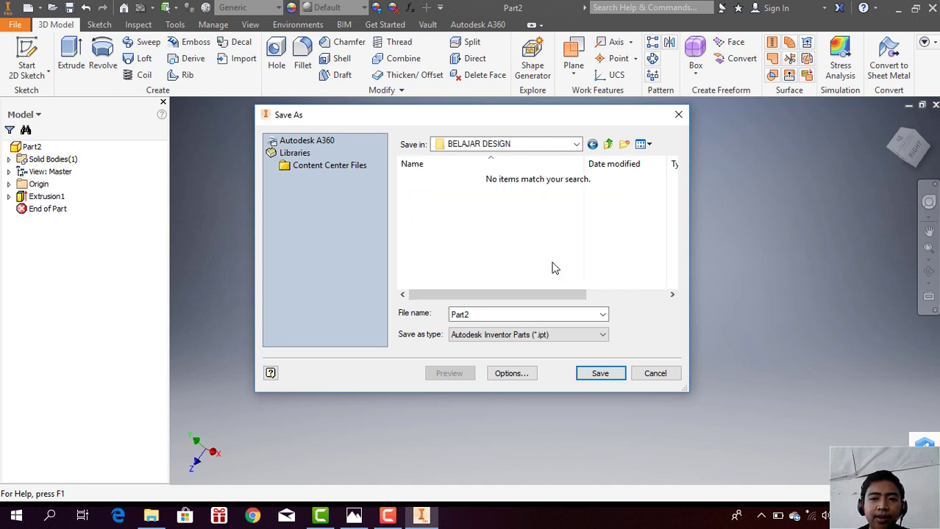
double_click(482, 315)
key("BackSpace")
type("T")
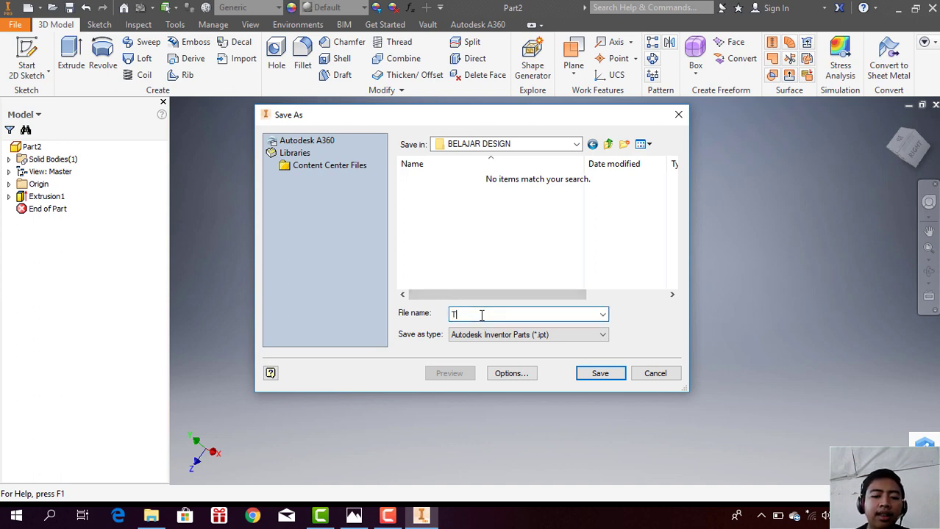
type("ABUNG")
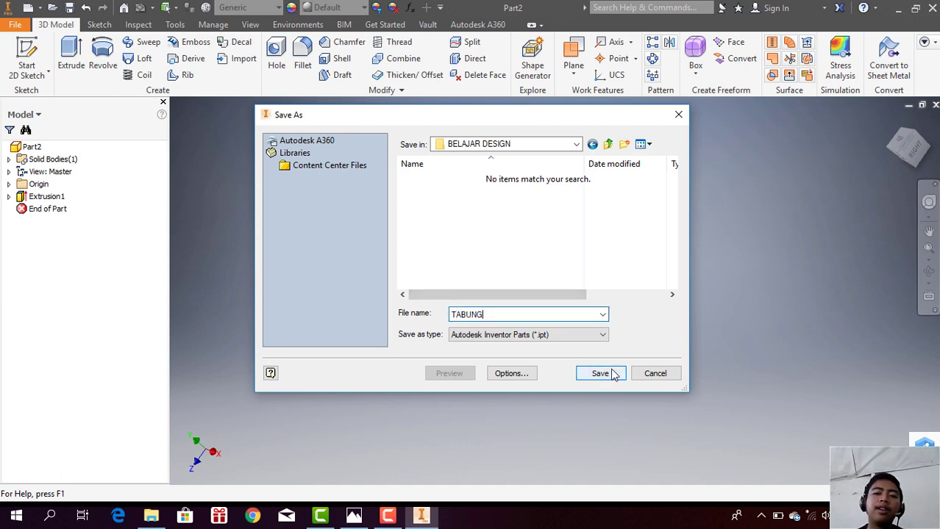
left_click(611, 373)
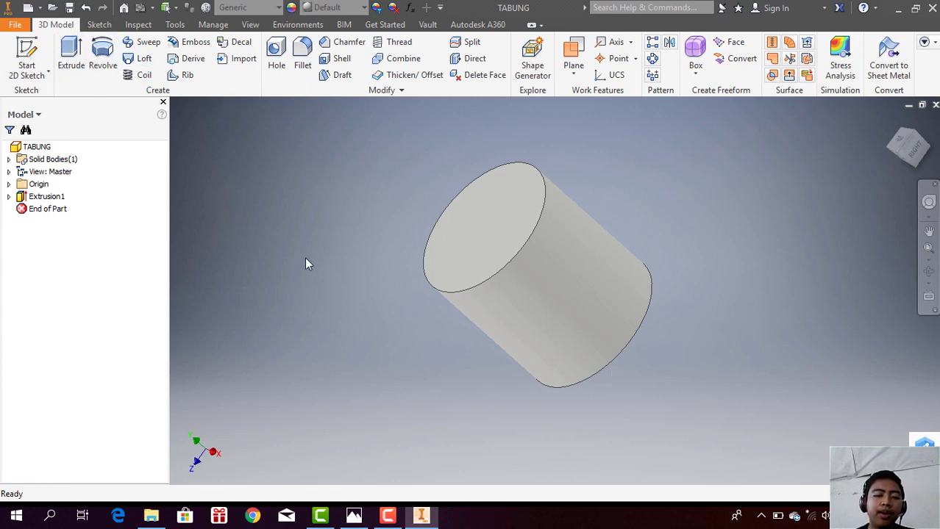
Step: Create a new blank part, Part3, from the Standard (mm).ipt template
key("ctrl+n")
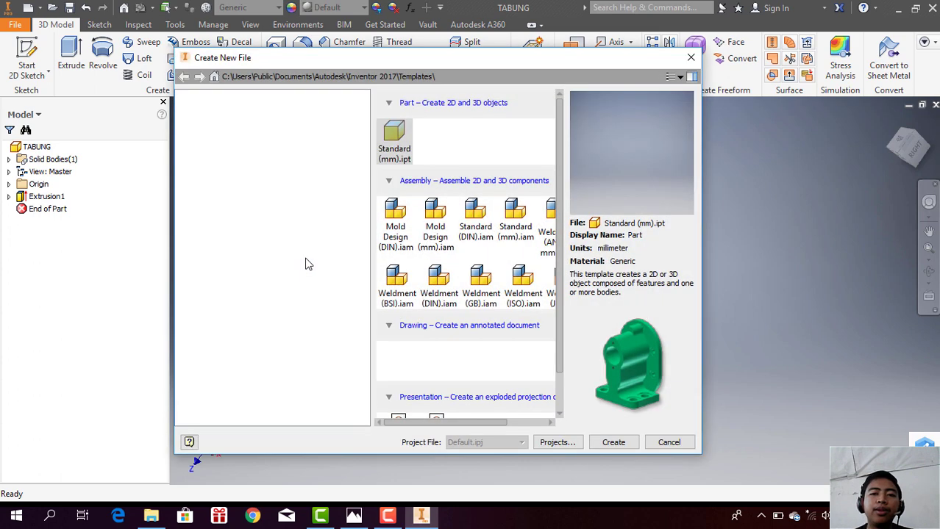
left_click(615, 444)
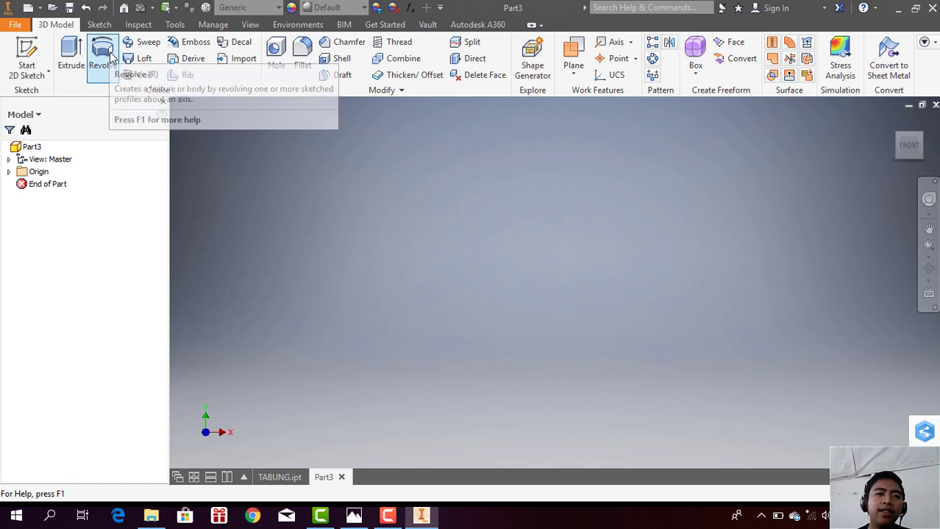
mouse_move(102, 56)
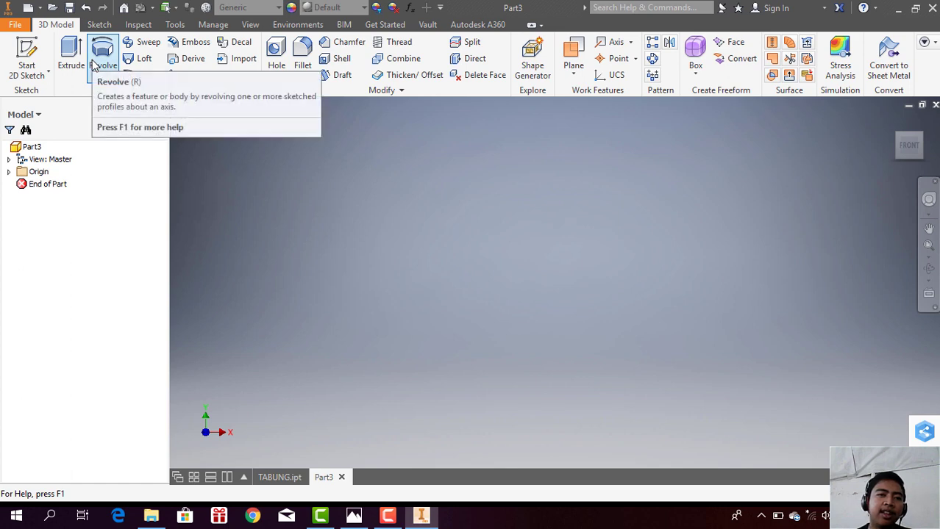
left_click(99, 53)
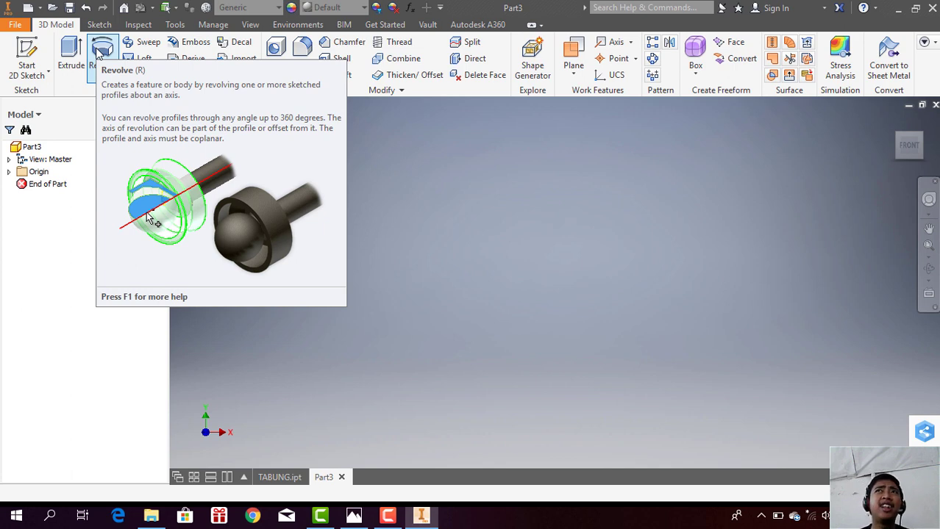
Step: Sketch a circle of size 20 centred on the origin on the horizontal origin plane
left_click(27, 48)
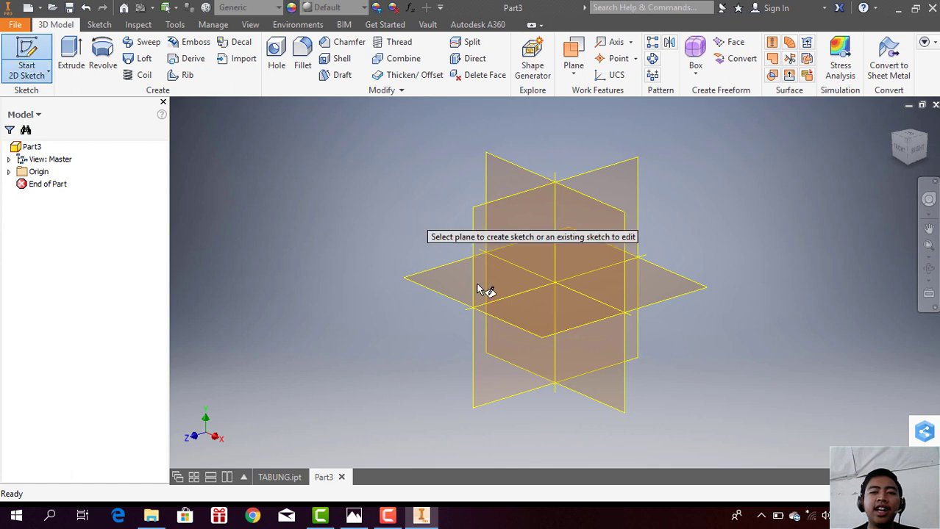
left_click(532, 316)
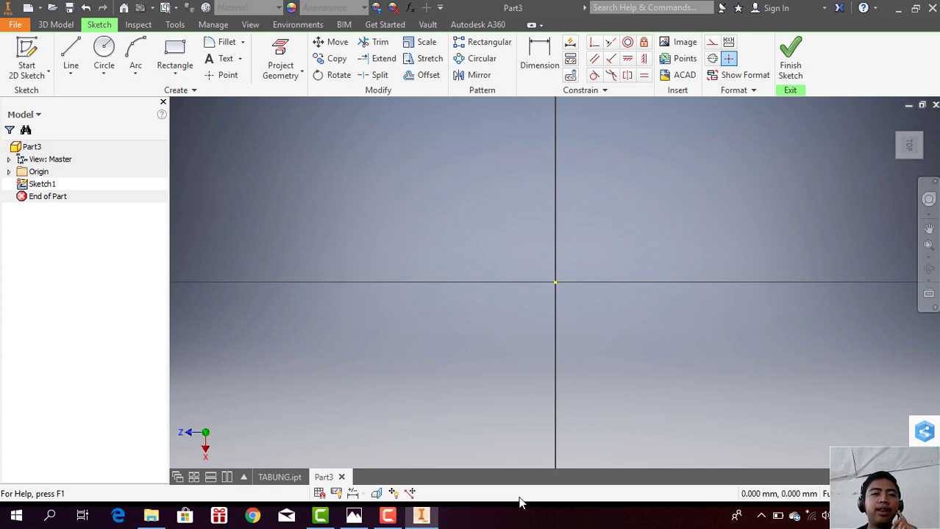
left_click(114, 46)
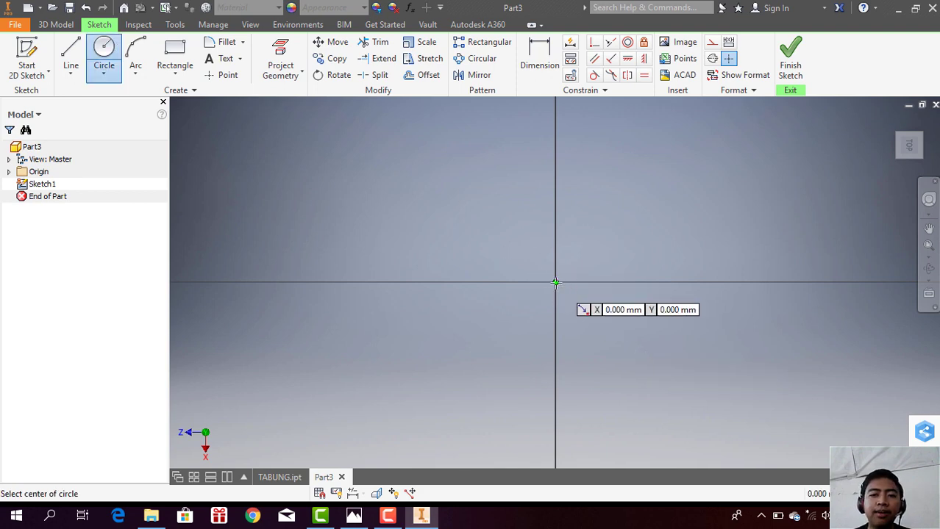
left_click(555, 283)
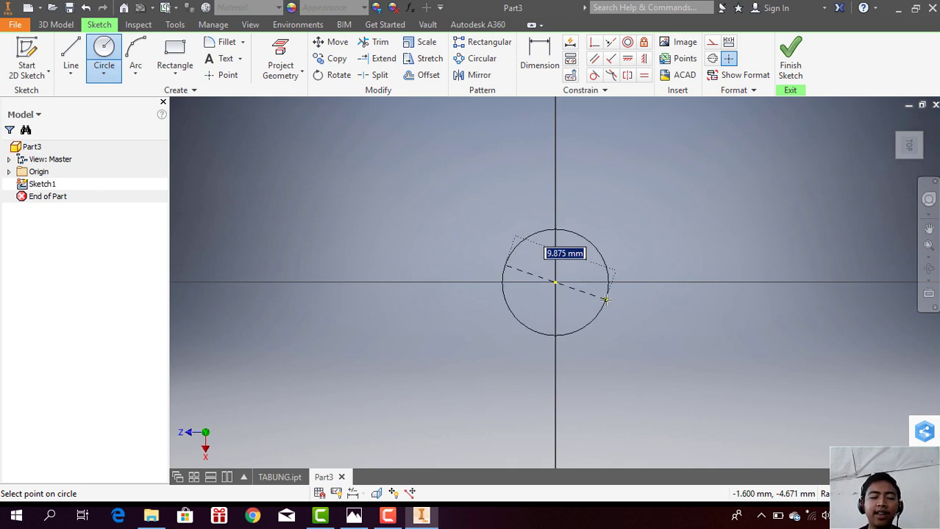
type("12")
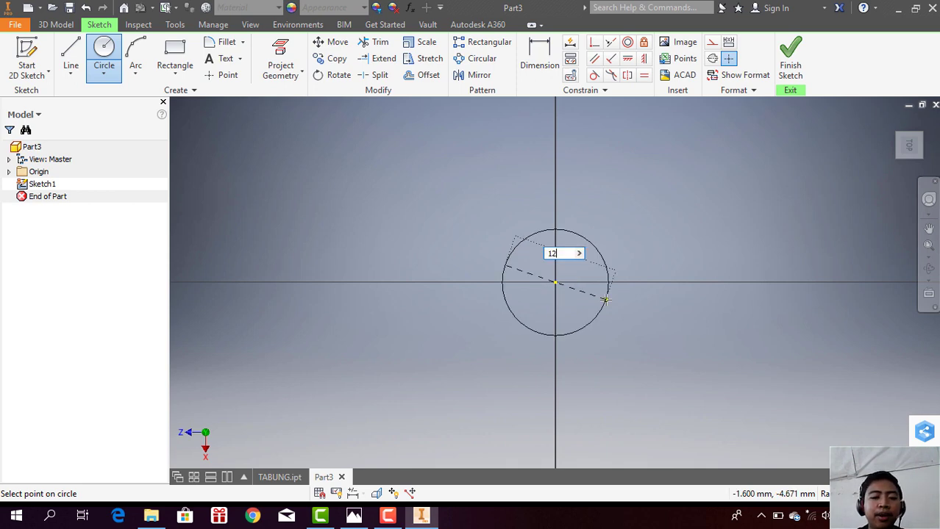
key("BackSpace")
key("BackSpace")
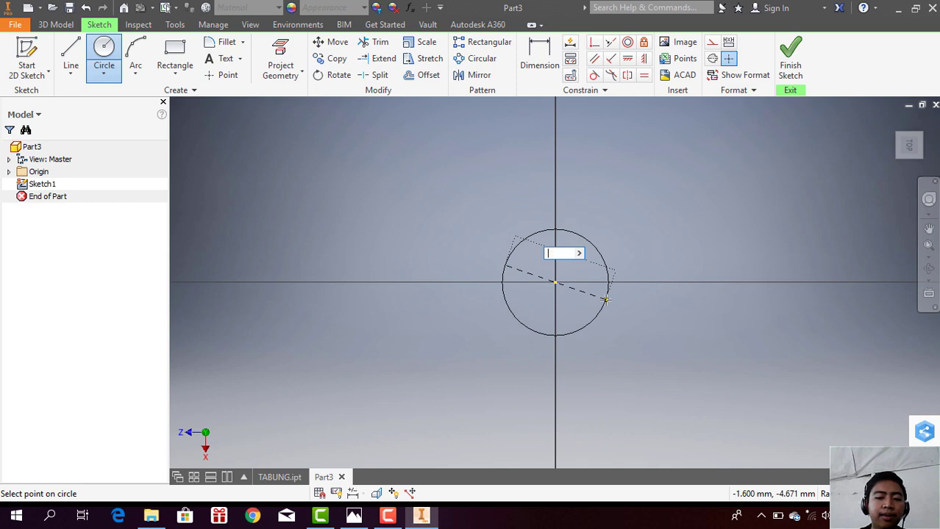
type("209")
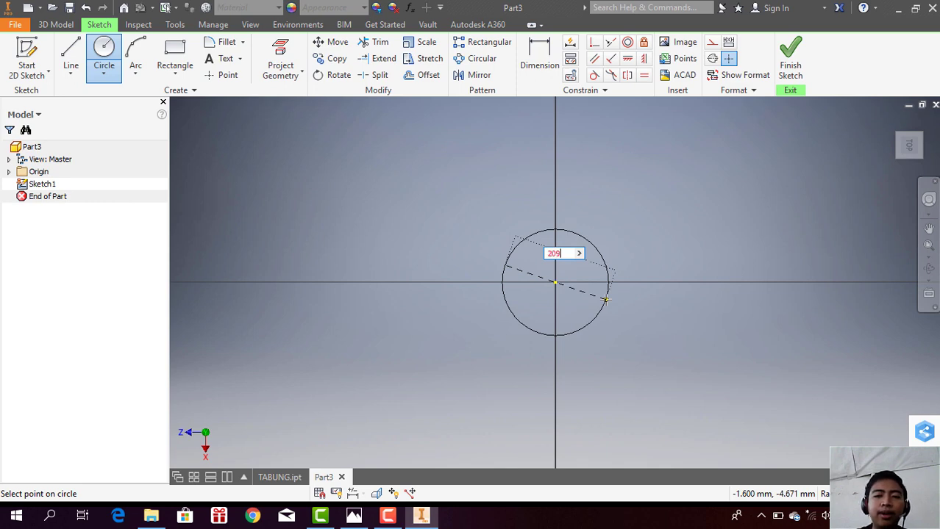
key("BackSpace")
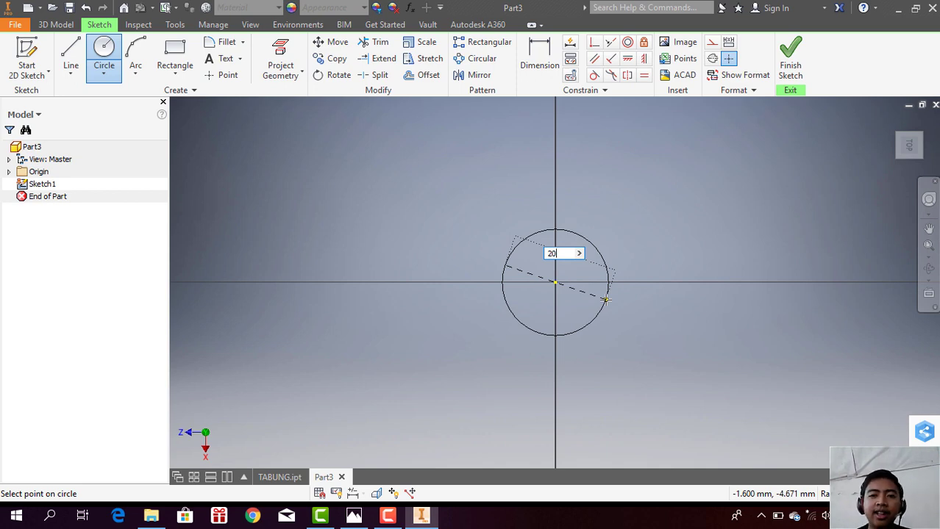
key("Return")
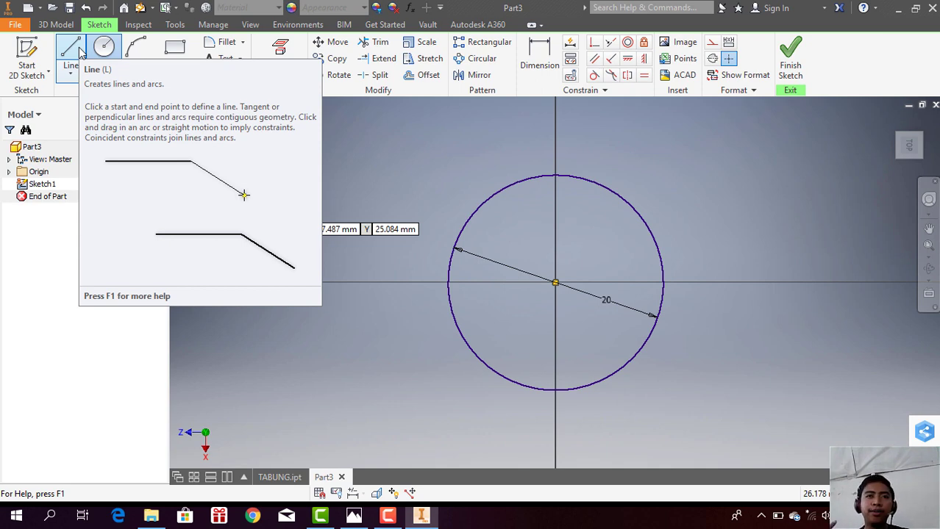
Step: Draw a 5 mm vertical line starting on the horizontal axis left of the circle
left_click(81, 53)
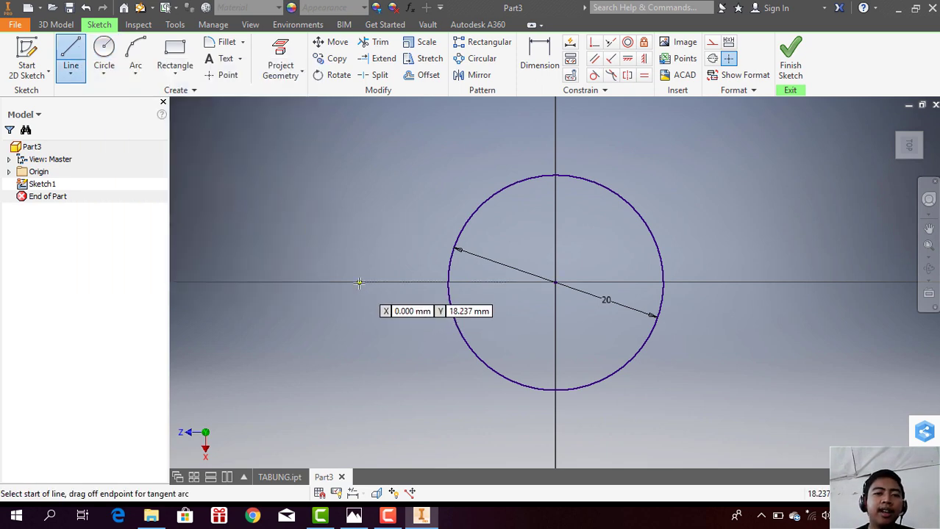
left_click(359, 282)
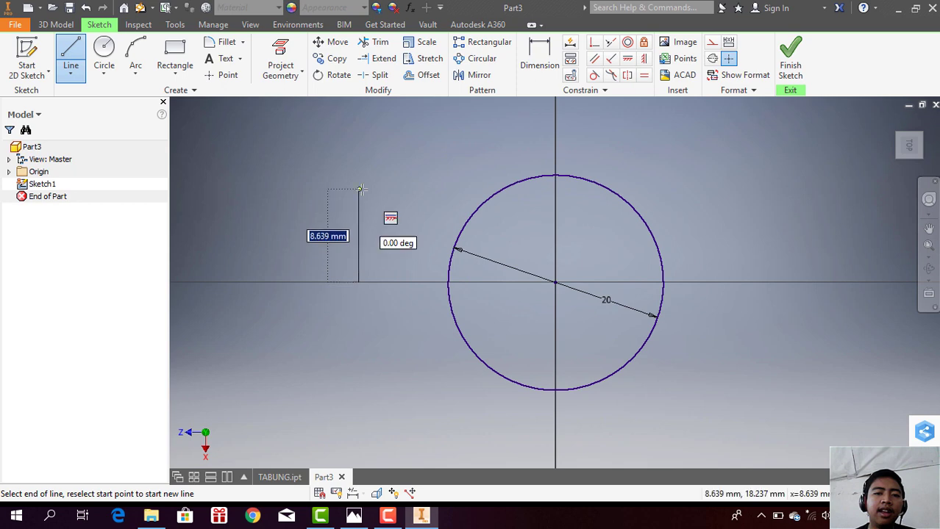
type("1")
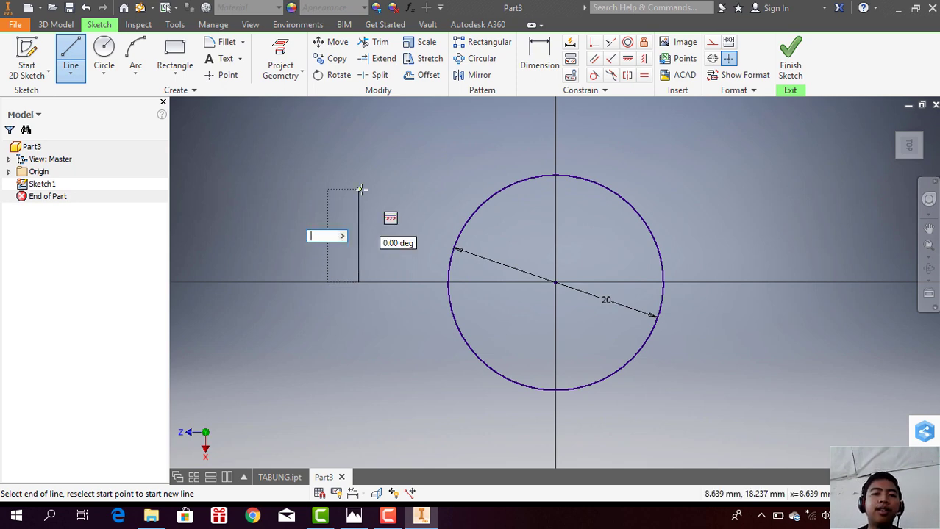
key("BackSpace")
type("5")
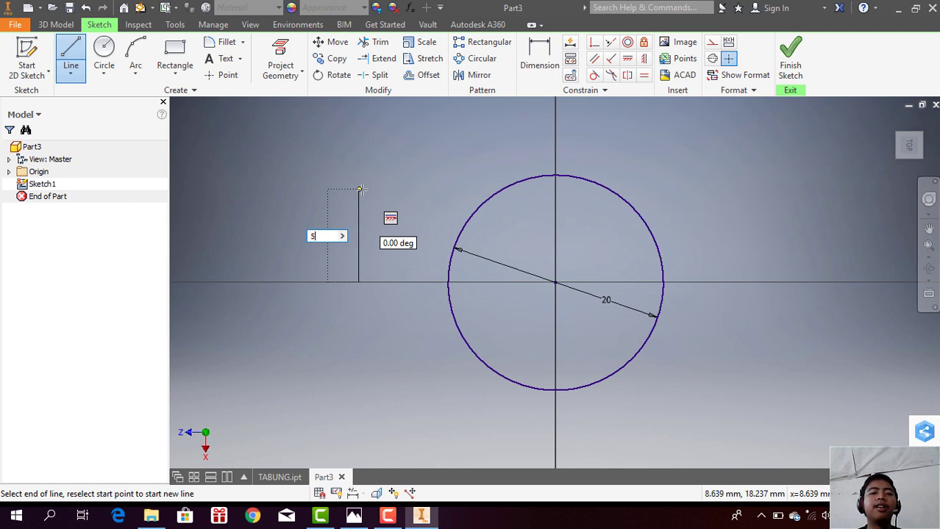
key("Tab")
key("Return")
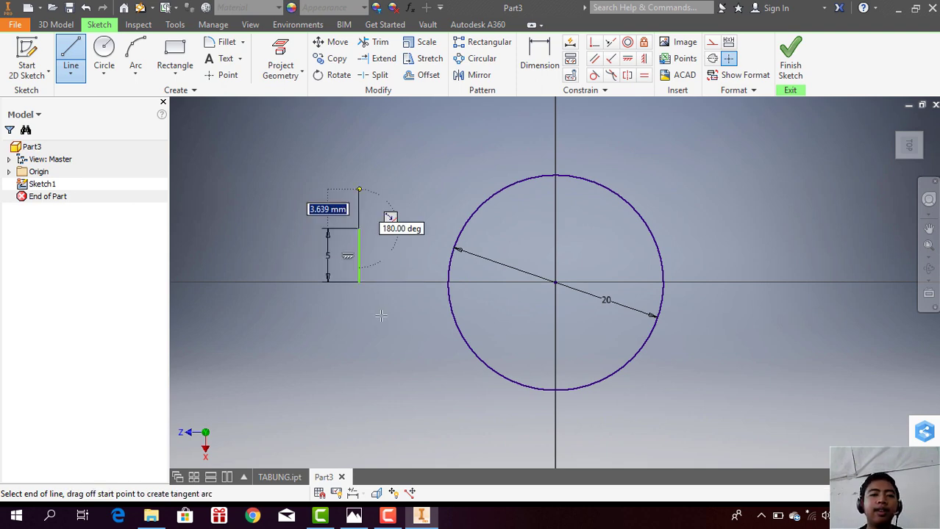
key("Escape")
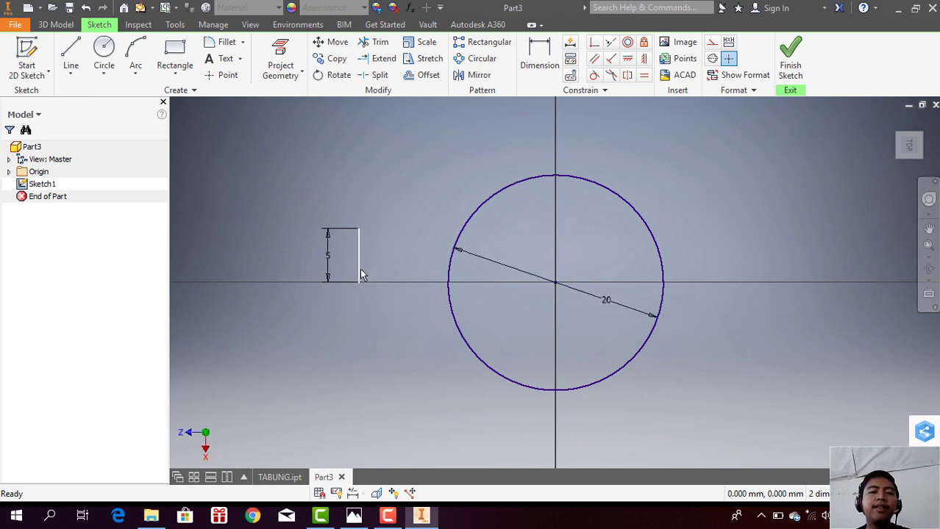
Step: Dimension the line to the circle centre with a 20 mm horizontal distance
left_click(538, 69)
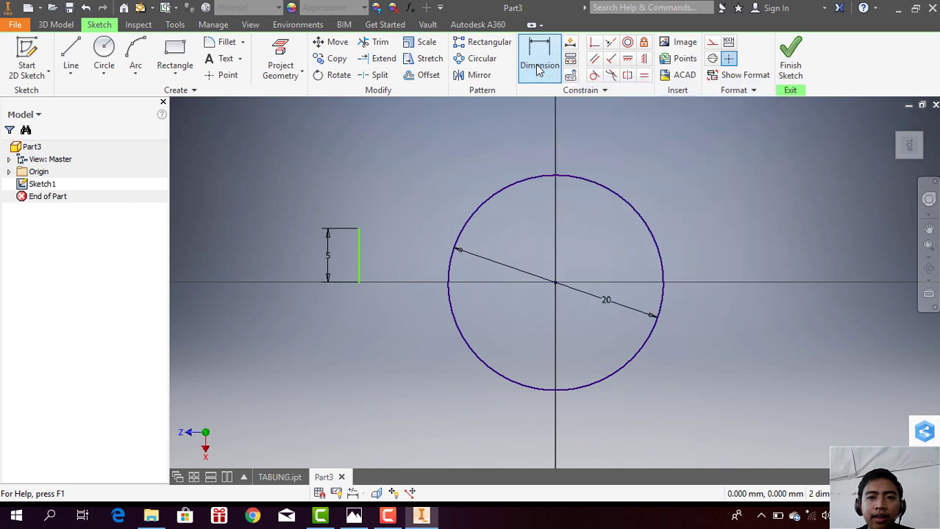
left_click(360, 271)
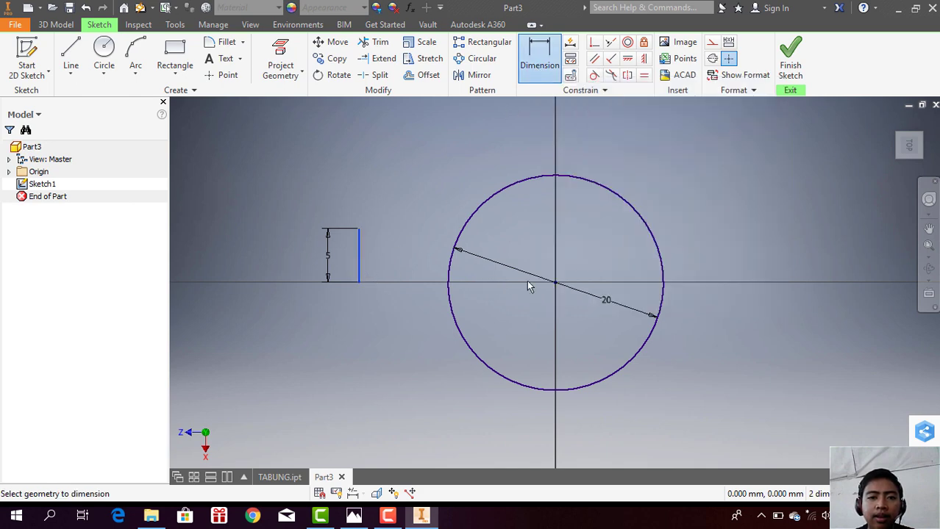
left_click(555, 283)
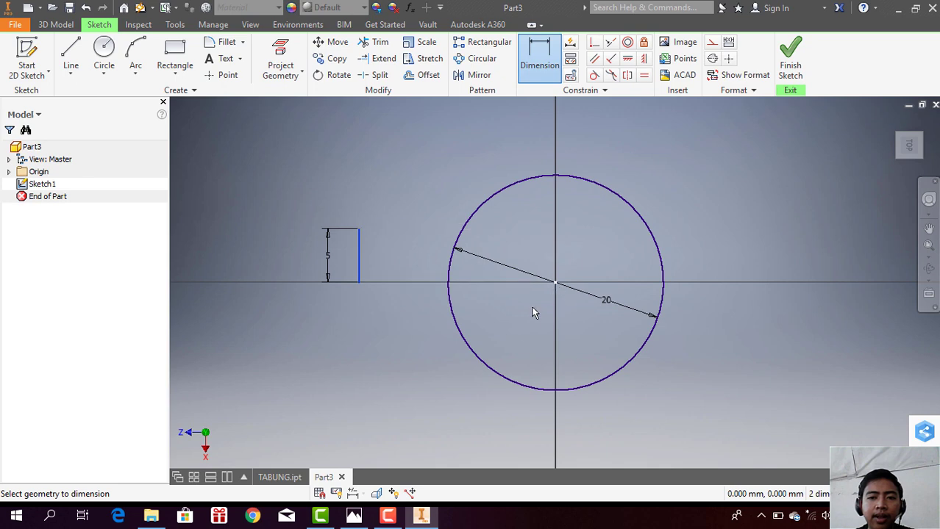
left_click(429, 408)
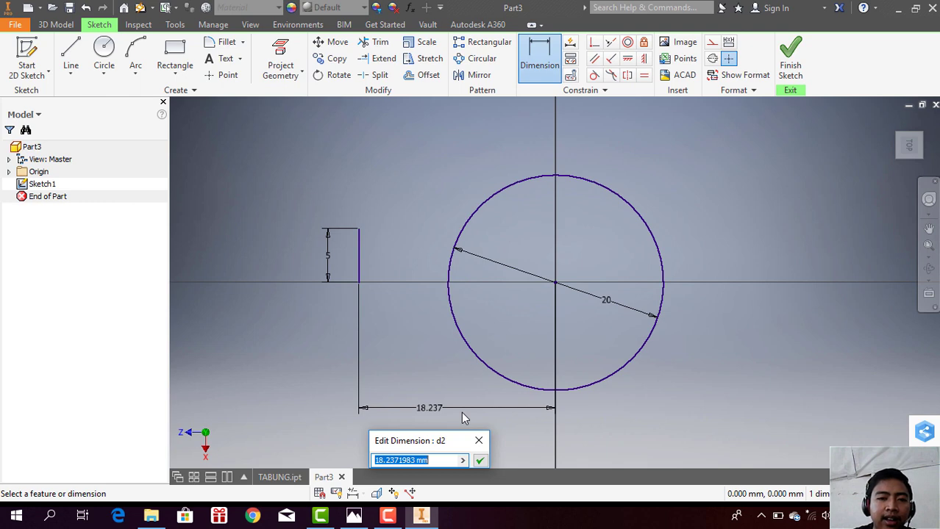
type("20")
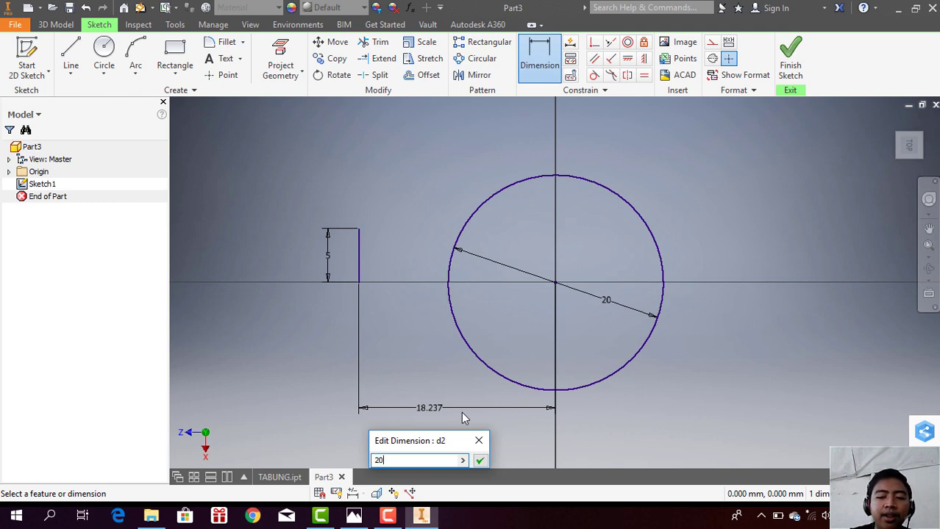
key("Return")
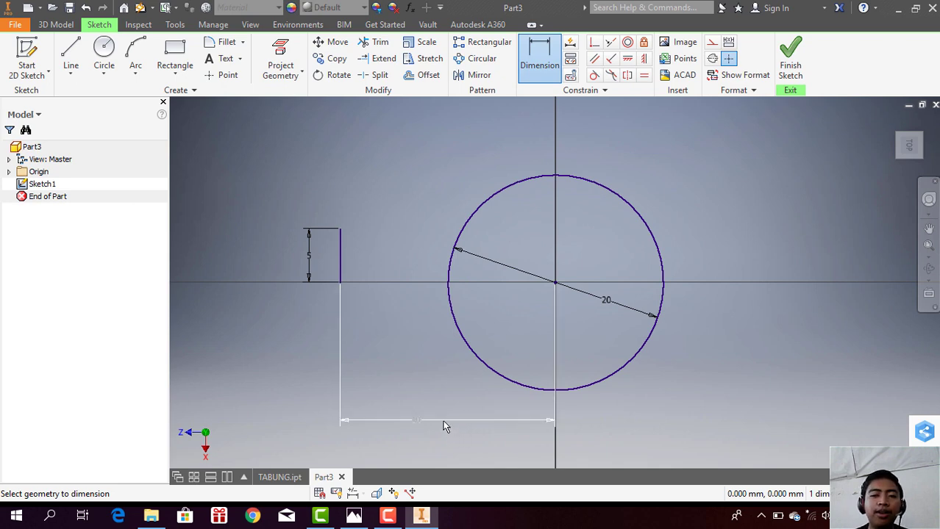
Step: Change the line-to-centre distance to 21 mm and finish the sketch
double_click(443, 421)
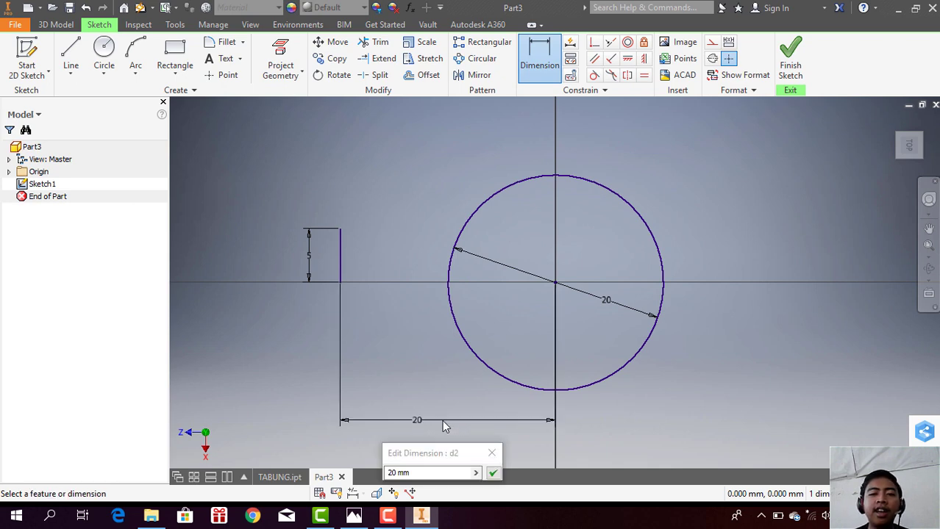
left_click(398, 473)
key("BackSpace")
key("BackSpace")
key("BackSpace")
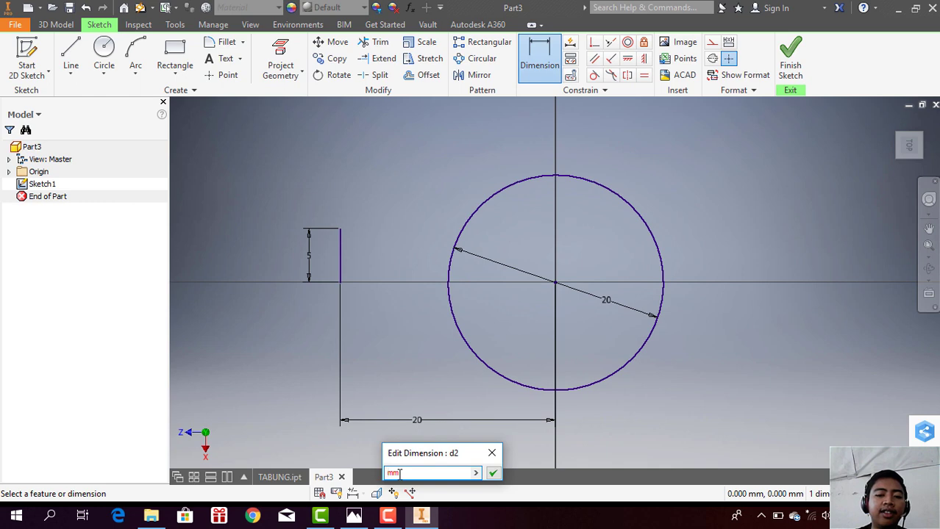
type("21")
key("Return")
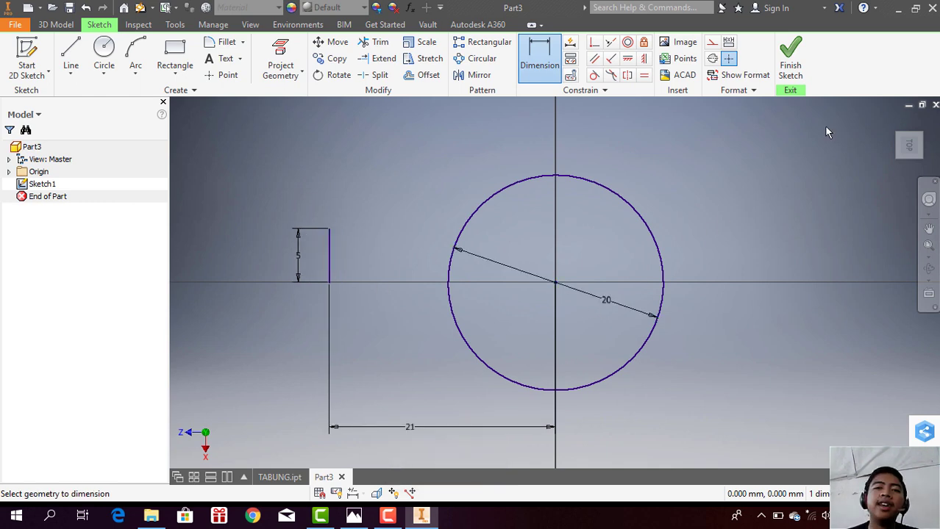
left_click(804, 64)
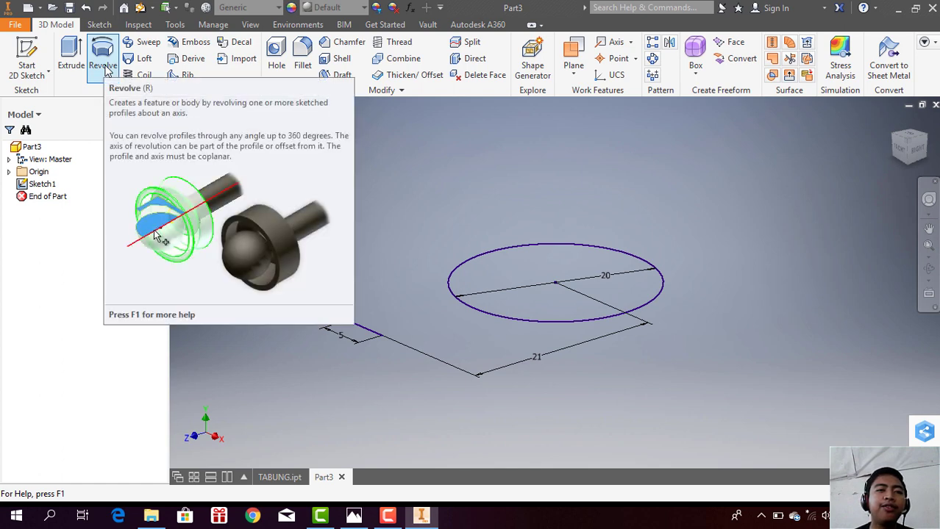
Step: Start a revolve with the circle as profile and the 5 mm line as axis, previewing a ring
left_click(106, 67)
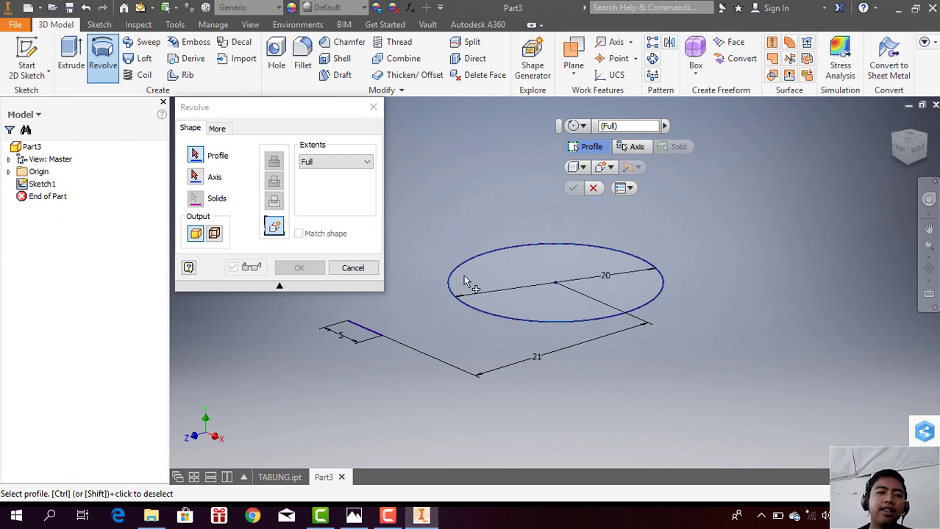
left_click(573, 281)
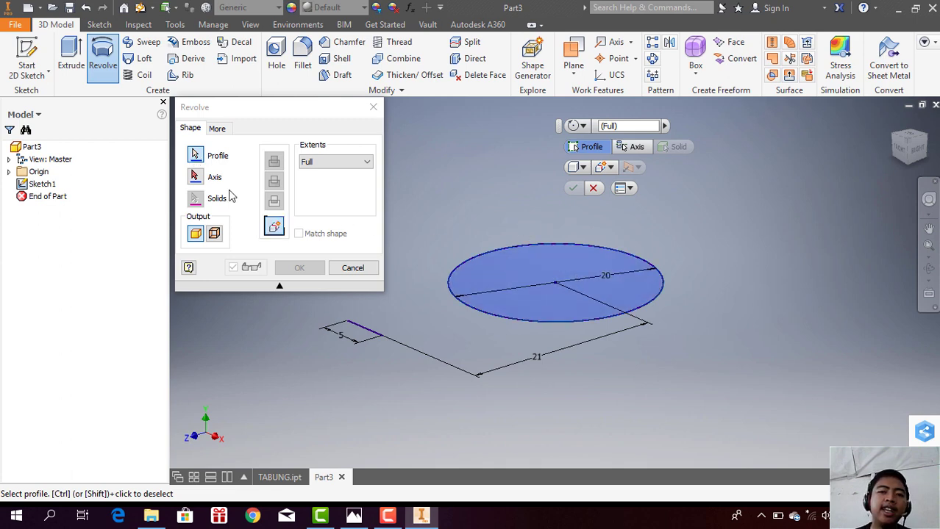
left_click(195, 178)
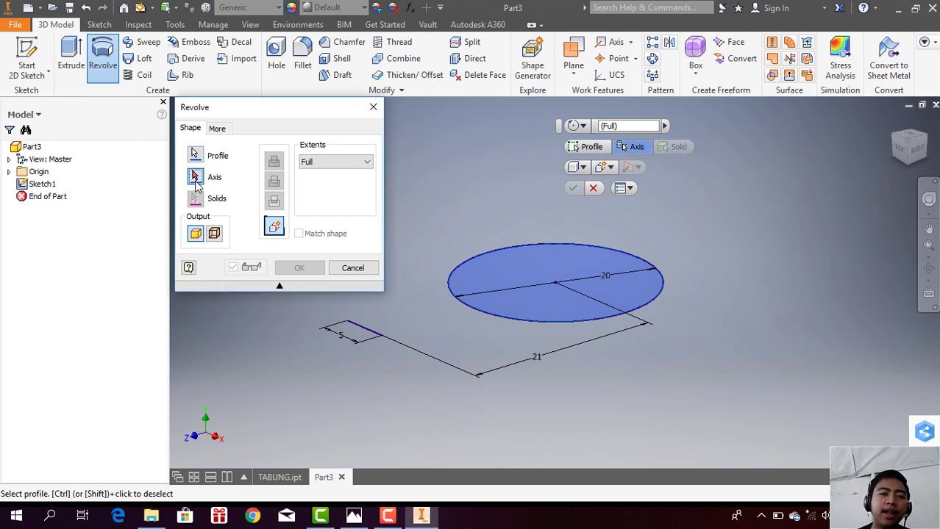
left_click(375, 334)
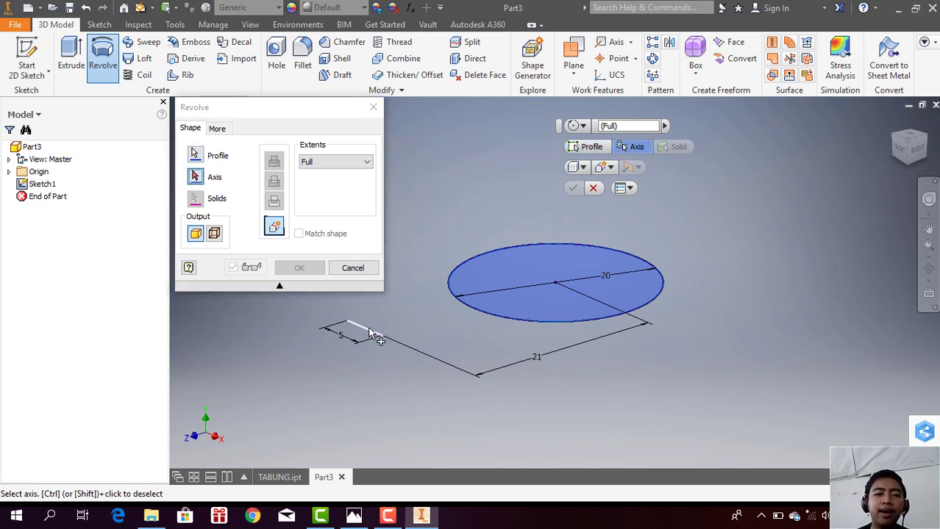
left_click(370, 333)
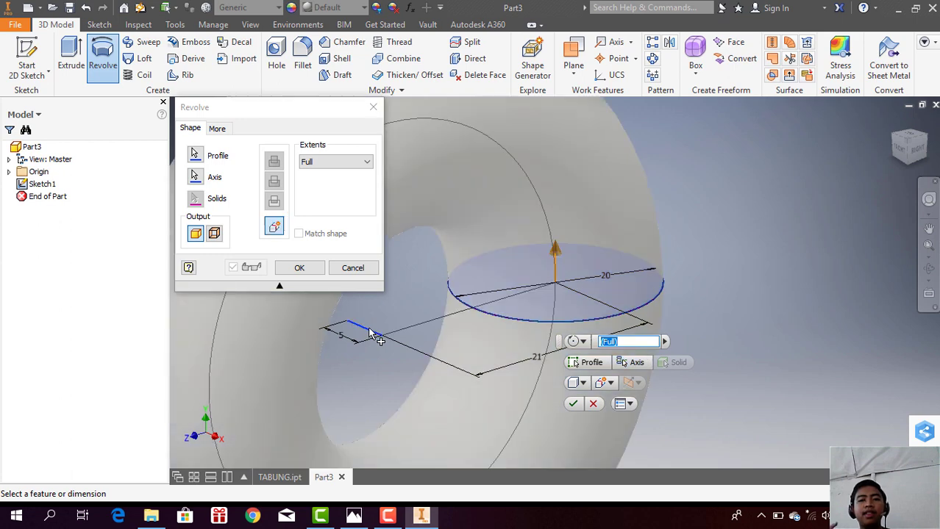
left_click(928, 273)
mouse_move(480, 311)
left_mouse_down()
mouse_move(435, 325)
mouse_move(495, 314)
left_mouse_up()
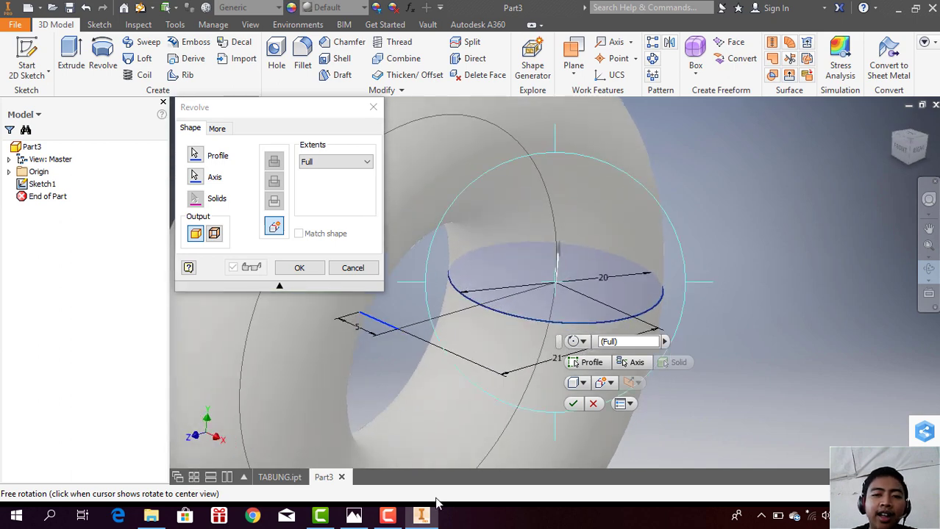
Step: Try an Angle extent for the revolve, first 90° then 180°
left_click(388, 516)
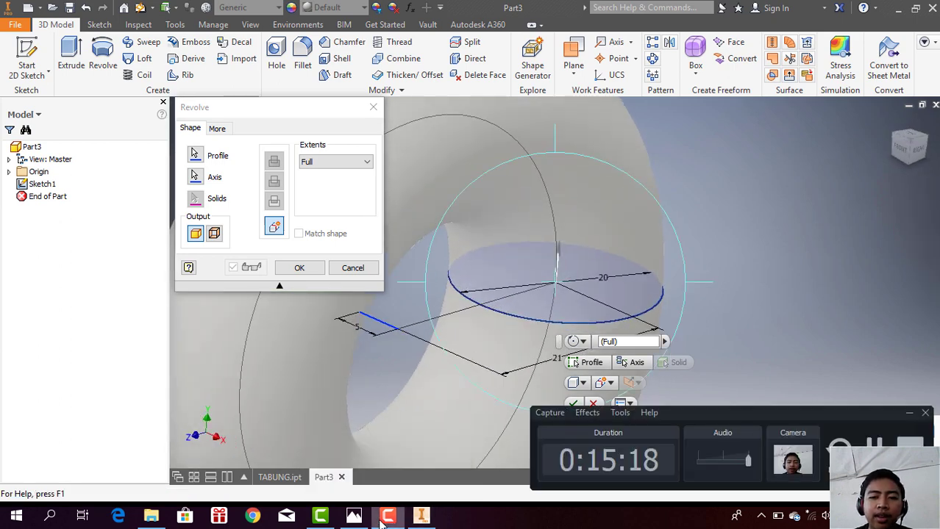
left_click(381, 521)
left_click(368, 163)
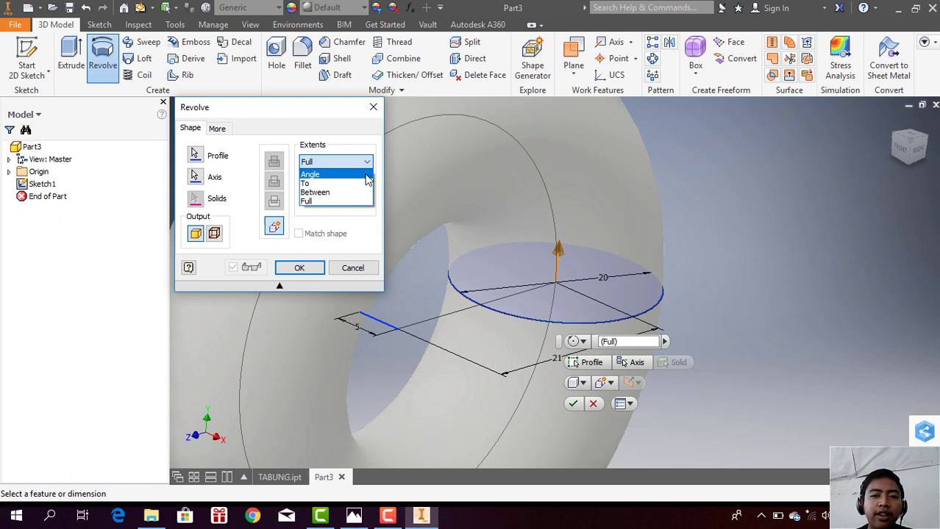
left_click(365, 175)
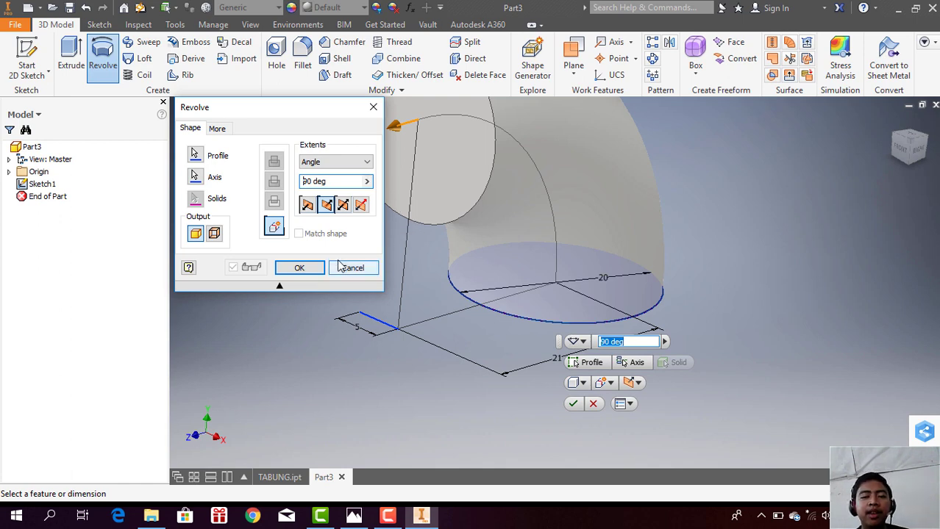
key("BackSpace")
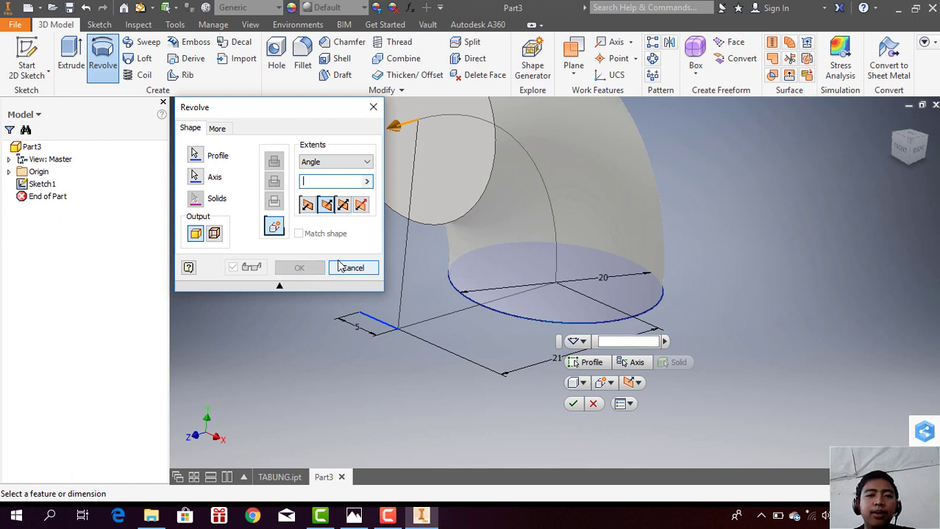
type("90")
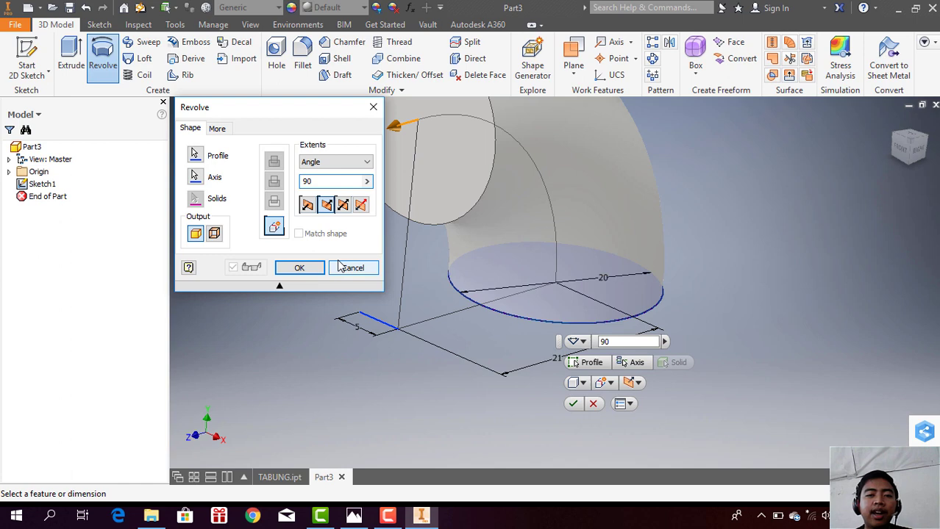
key("BackSpace")
key("BackSpace")
type("180")
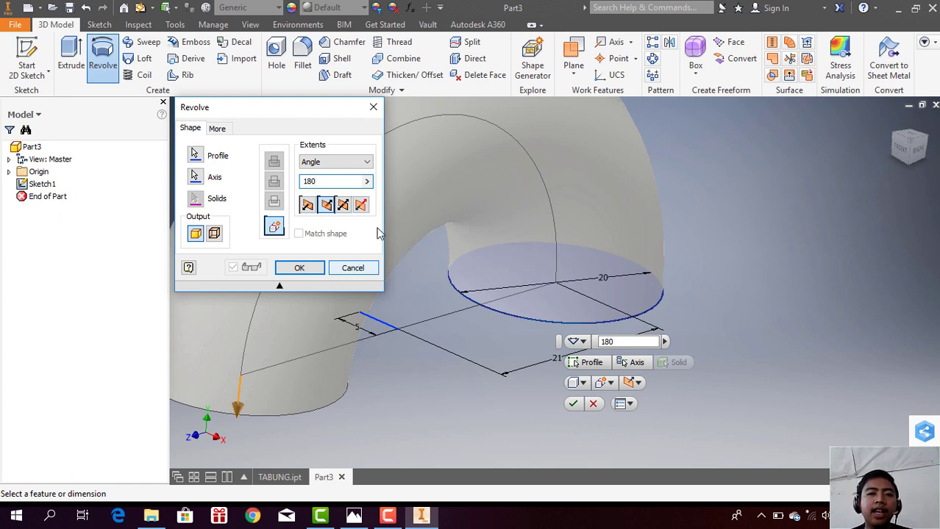
Step: Explore flipped, symmetric and asymmetric directions, then revolve Full 360° into a solid torus
left_click(307, 208)
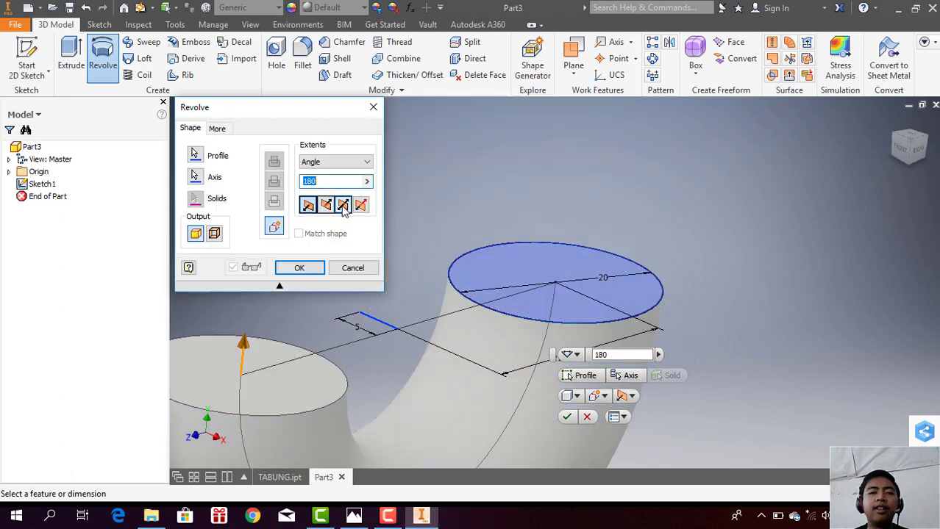
left_click(343, 205)
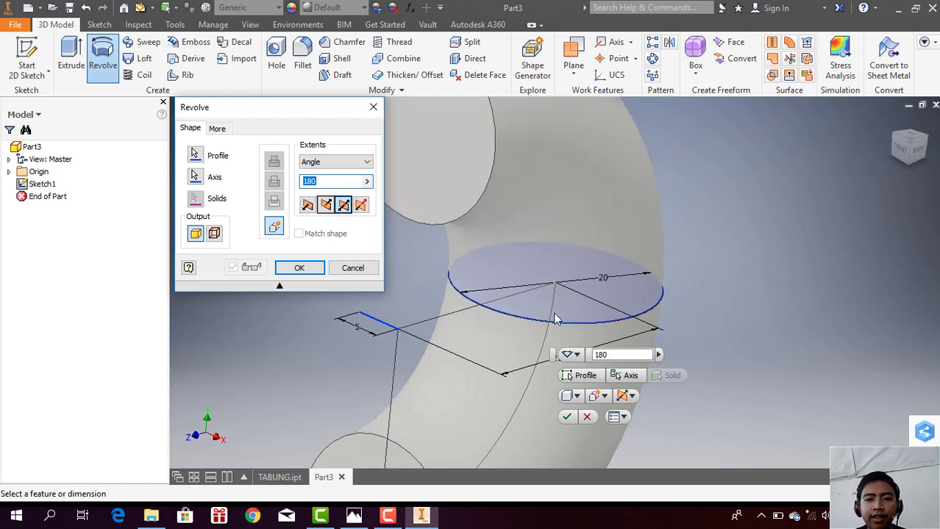
left_click(362, 206)
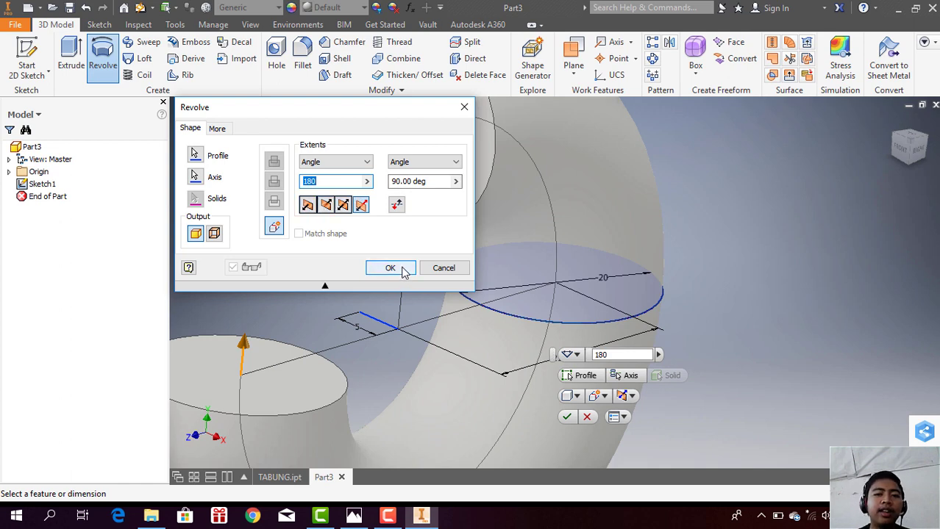
left_click(411, 166)
left_click(356, 162)
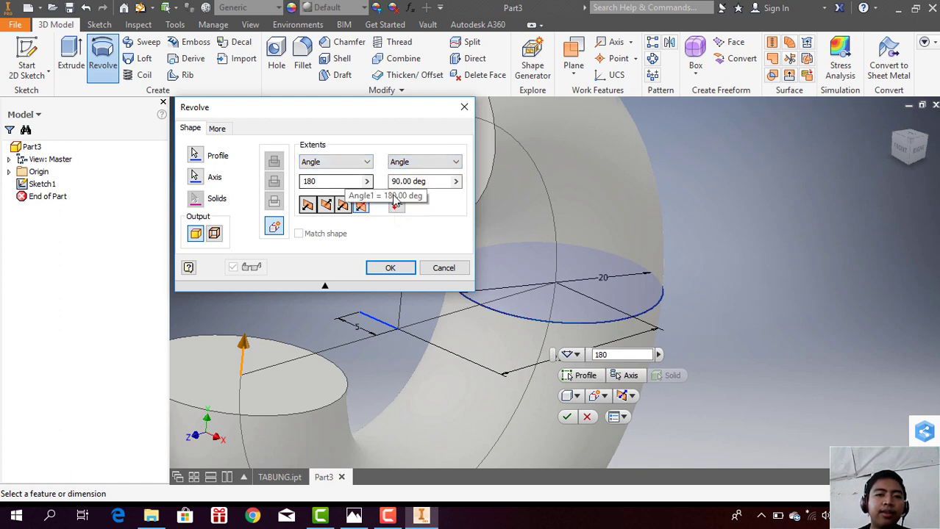
left_click(332, 207)
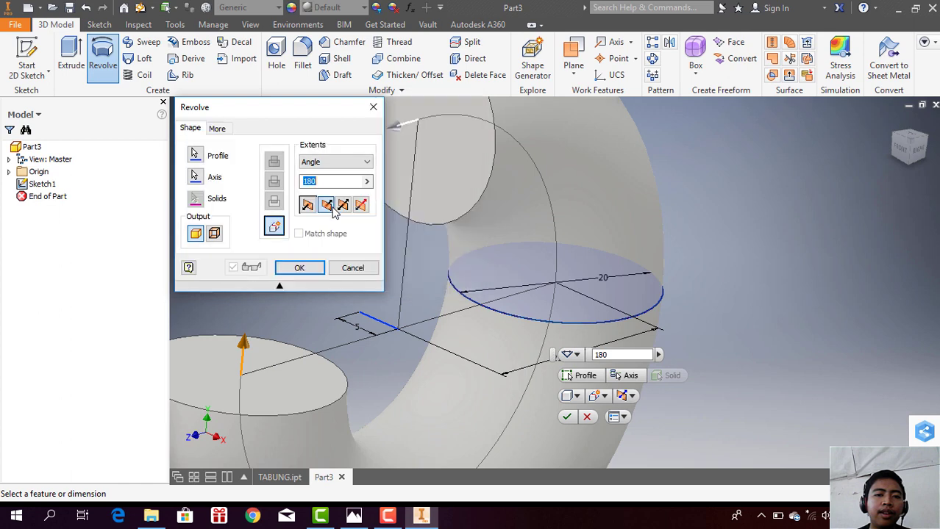
left_click(359, 162)
left_click(356, 202)
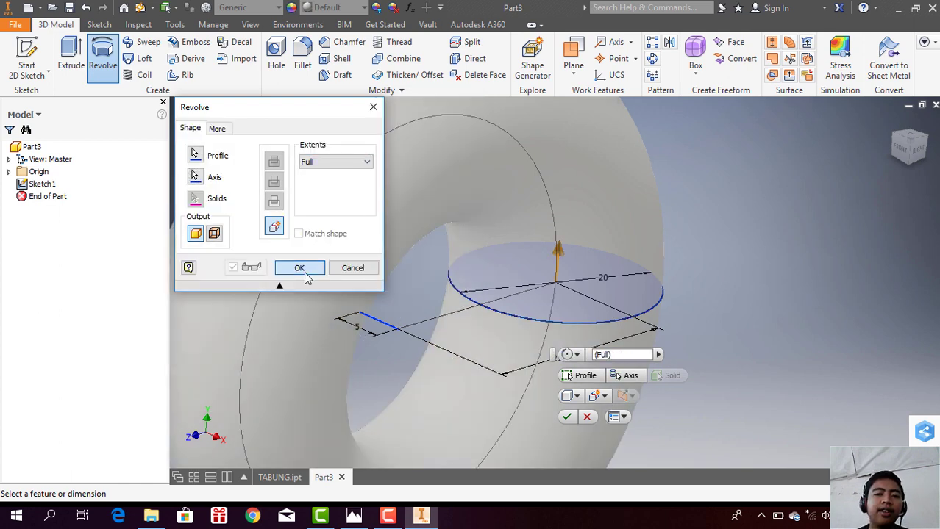
left_click(305, 272)
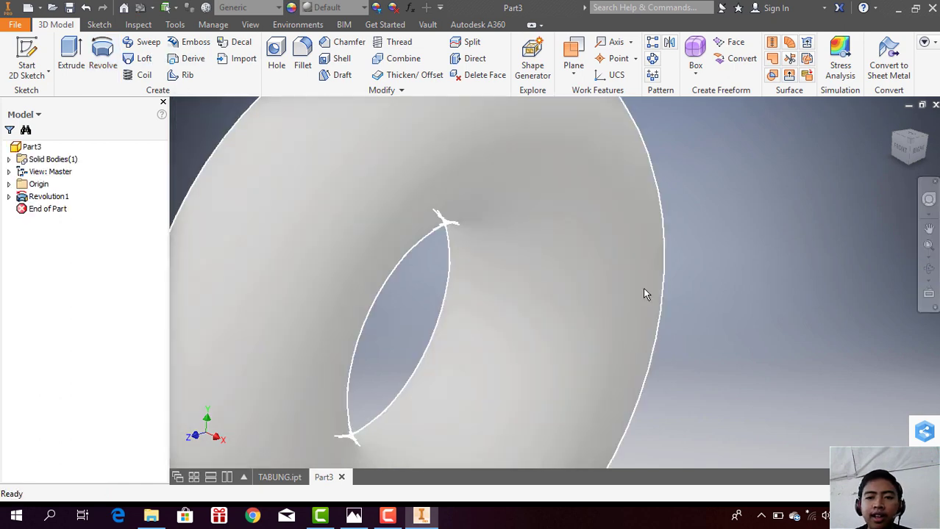
scroll(643, 293, "down", 3)
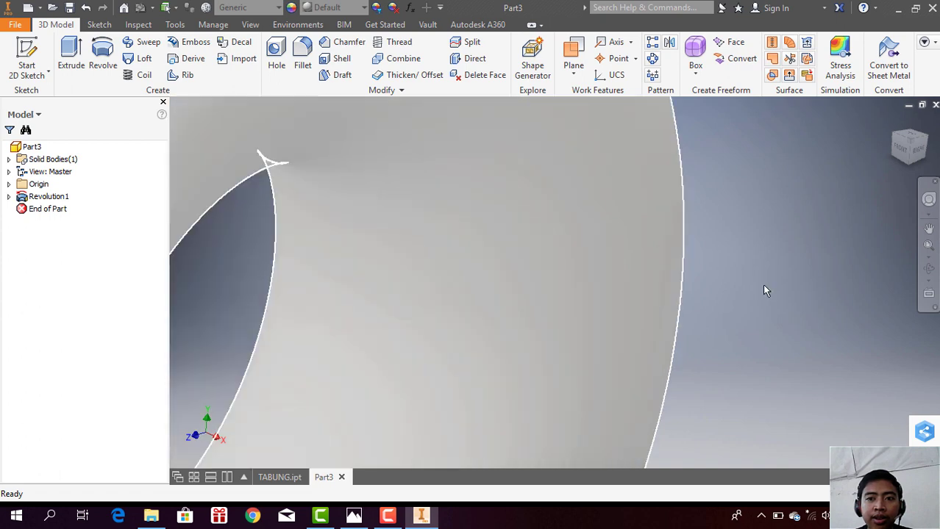
left_click(929, 229)
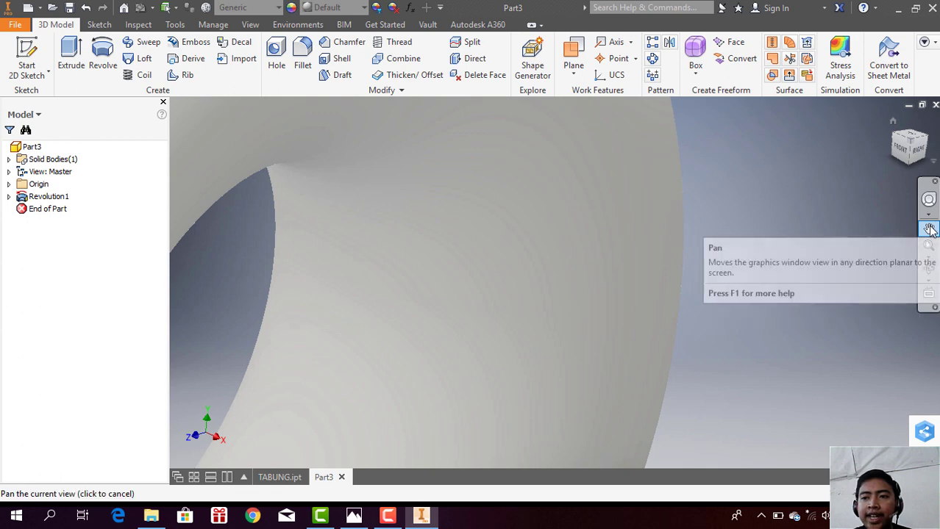
left_click_drag(435, 321, 640, 283)
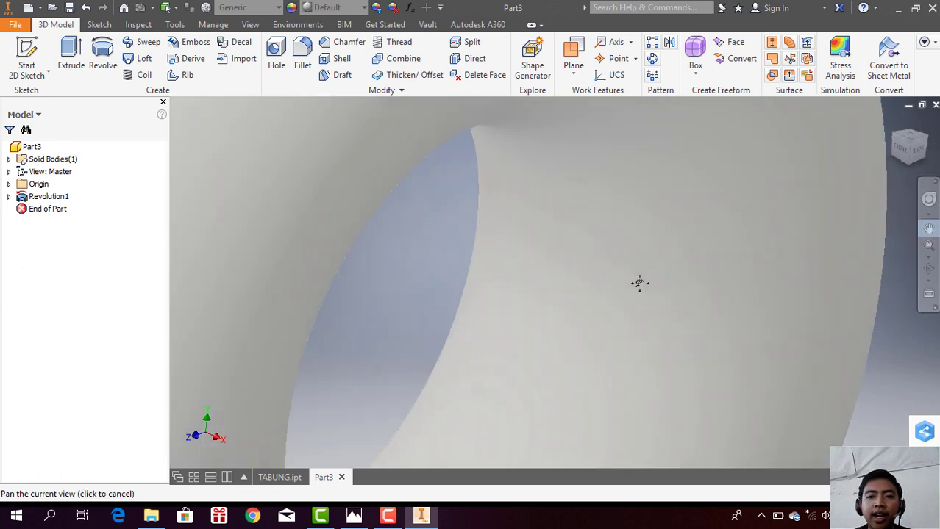
left_click_drag(640, 283, 640, 283)
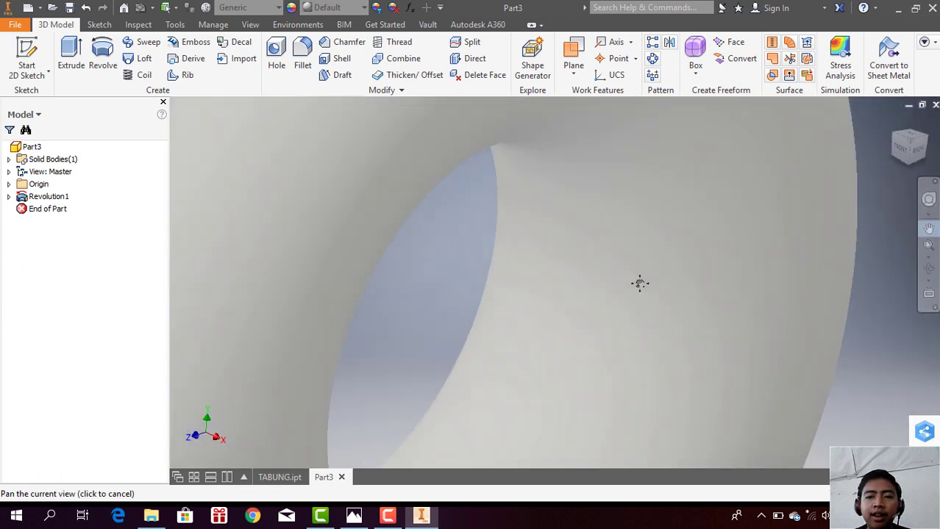
scroll(639, 283, "up", 3)
scroll(640, 283, "up", 2)
scroll(639, 283, "up", 3)
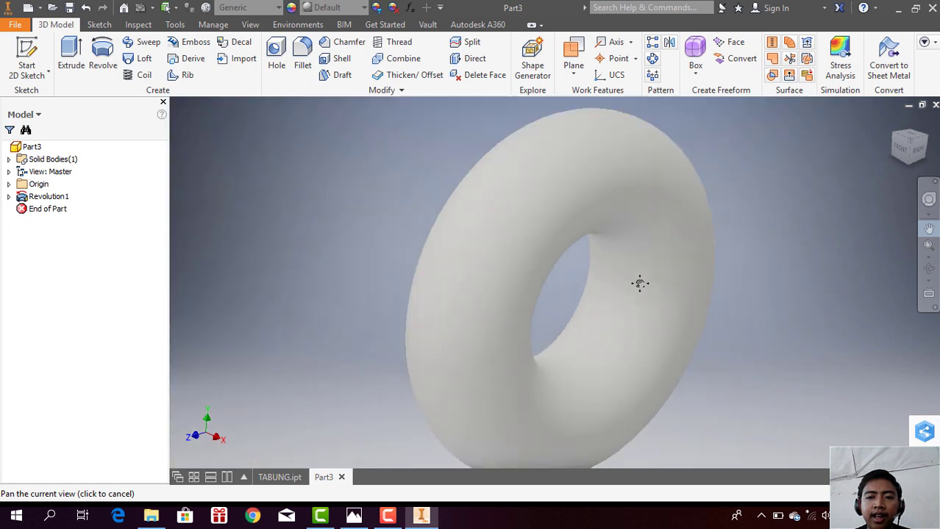
scroll(639, 283, "up", 1)
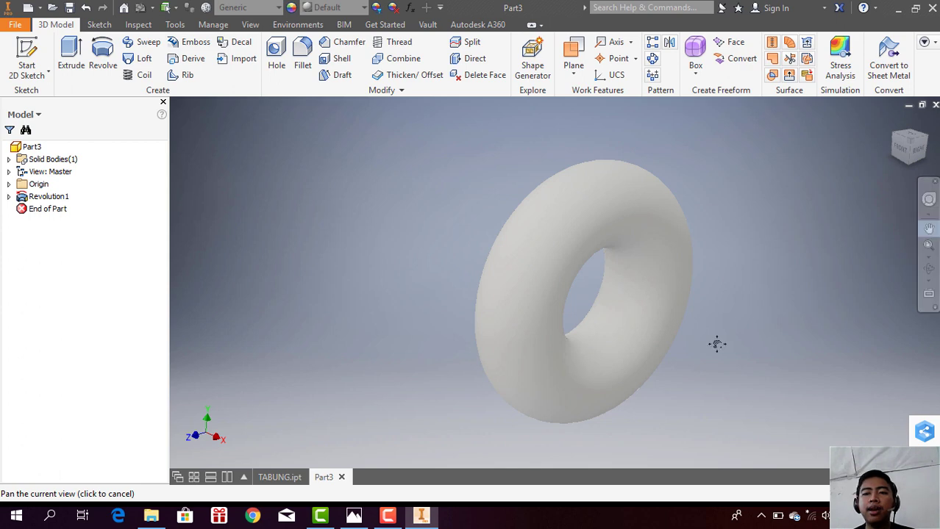
left_click(930, 270)
mouse_move(616, 294)
left_mouse_down()
mouse_move(540, 303)
mouse_move(541, 280)
mouse_move(598, 256)
mouse_move(622, 314)
mouse_move(627, 373)
mouse_move(696, 355)
mouse_move(623, 287)
mouse_move(558, 317)
mouse_move(637, 353)
mouse_move(675, 327)
mouse_move(663, 292)
mouse_move(554, 300)
mouse_move(569, 256)
mouse_move(606, 250)
mouse_move(623, 292)
mouse_move(609, 304)
mouse_move(554, 284)
mouse_move(590, 248)
mouse_move(649, 275)
mouse_move(657, 290)
left_mouse_up()
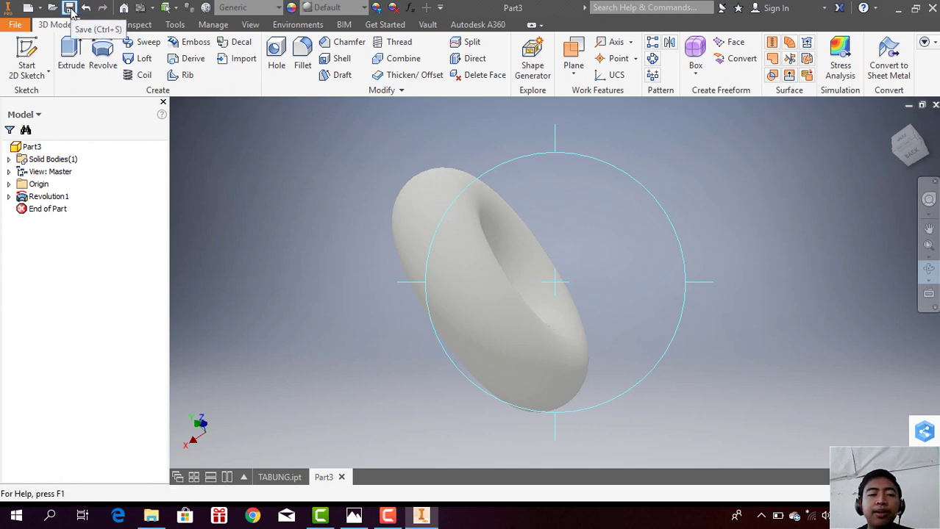
Step: Save the torus part as DONAT.ipt and bring up the Create New File dialog
left_click(70, 9)
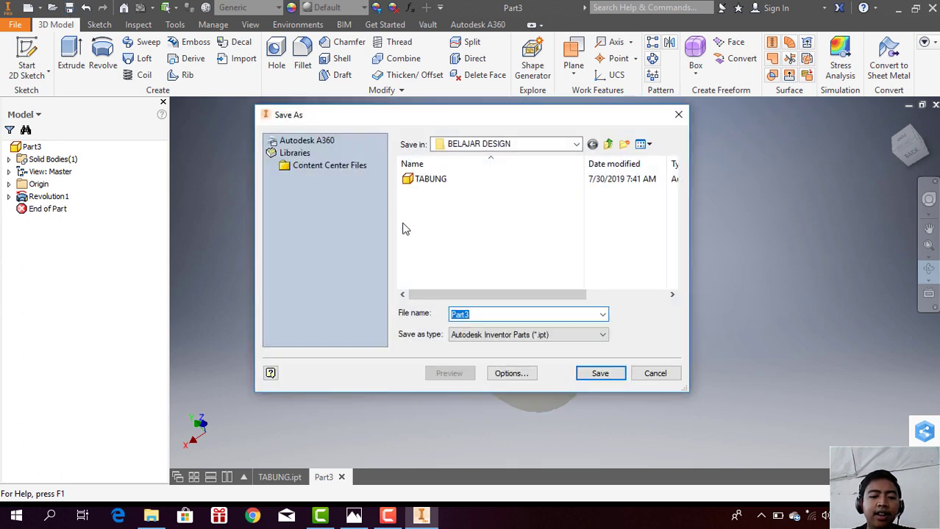
type("DONAT")
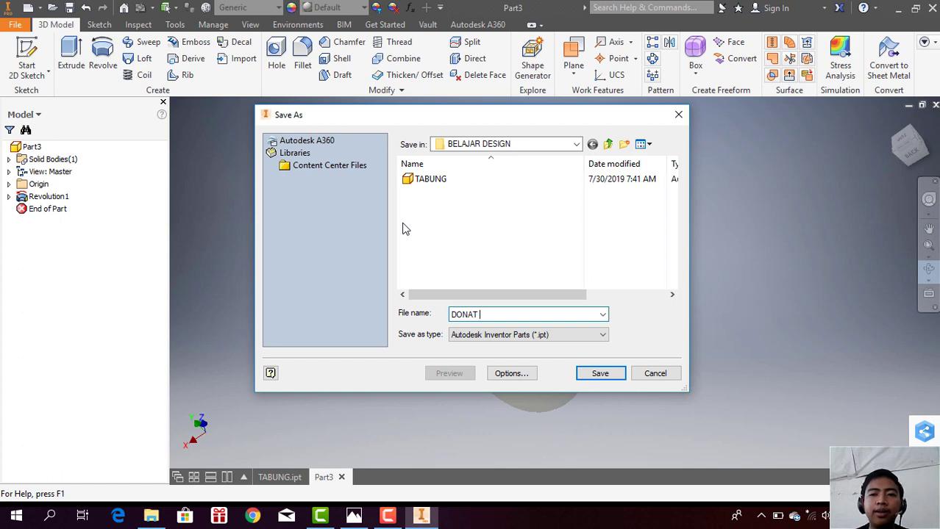
key("Return")
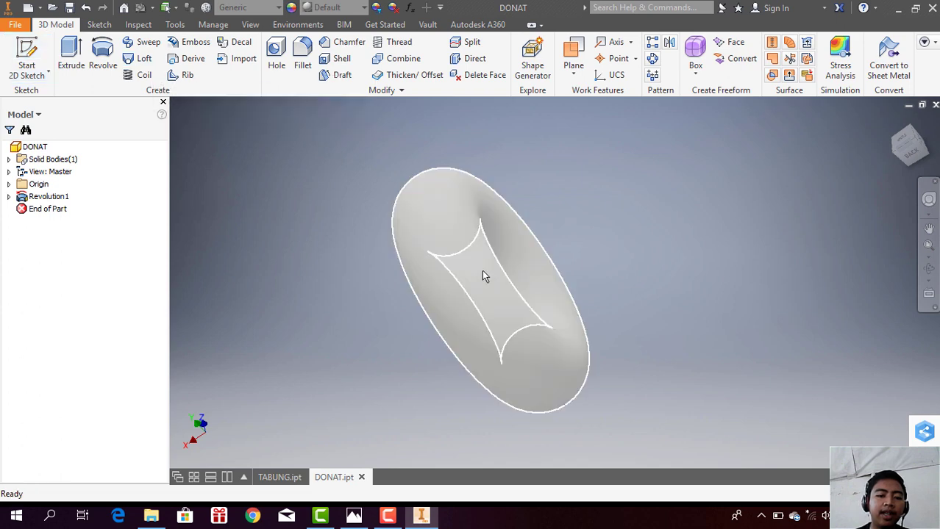
key("ctrl+n")
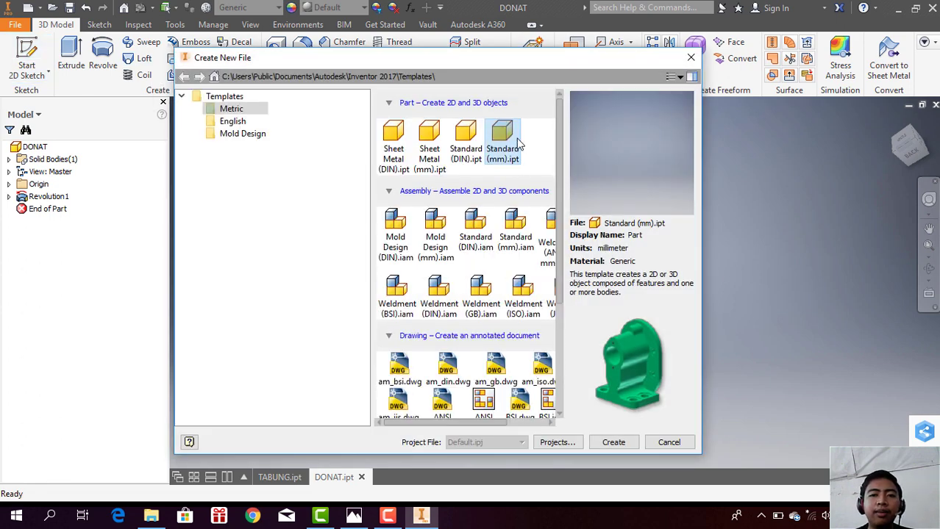
Step: Create a new Standard (mm).ipt part, Part4, and dismiss the Sweep requirements tip
left_click(619, 442)
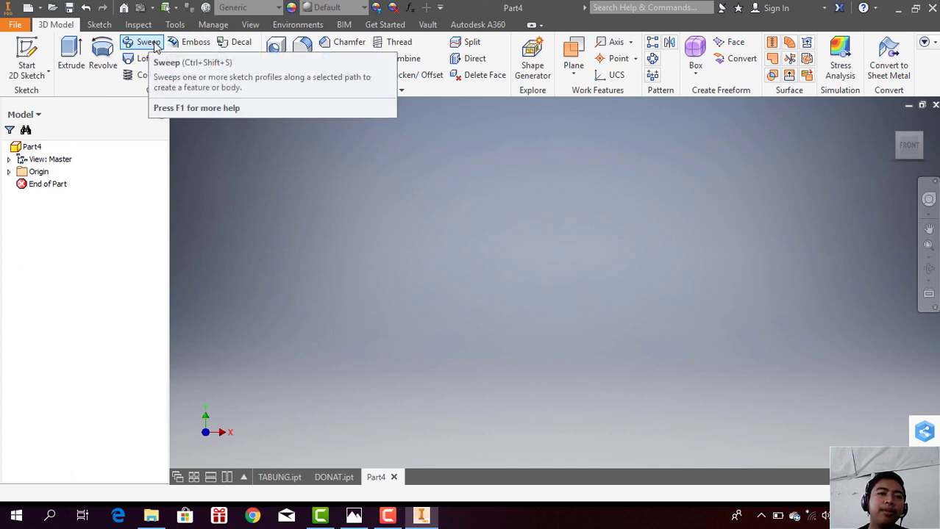
mouse_move(144, 42)
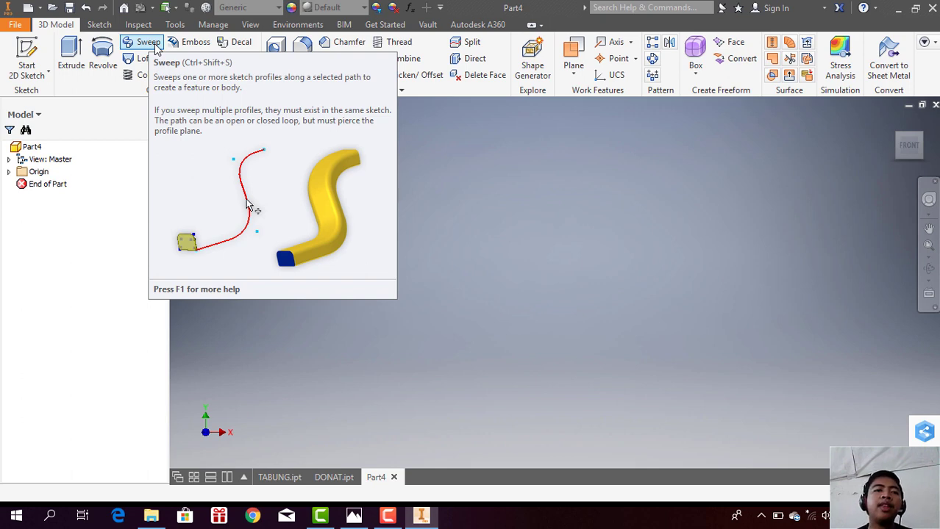
left_click(148, 42)
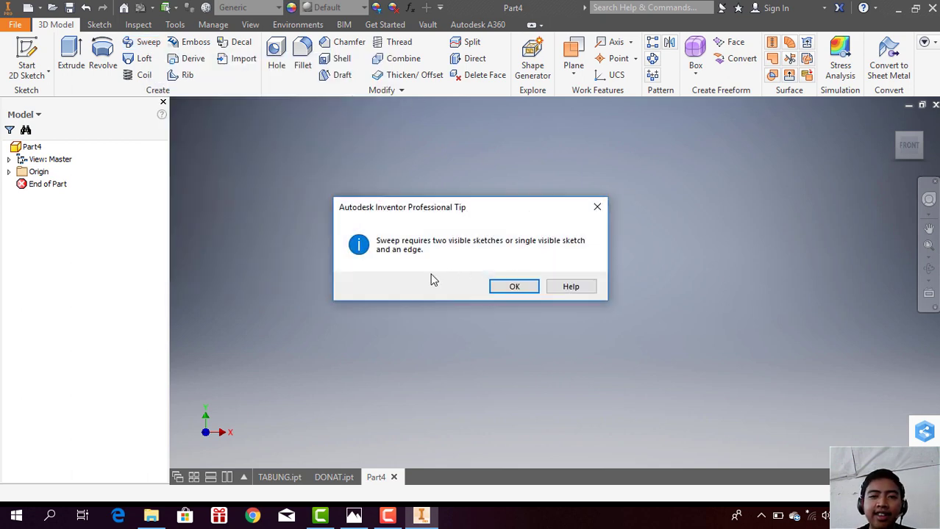
left_click(514, 287)
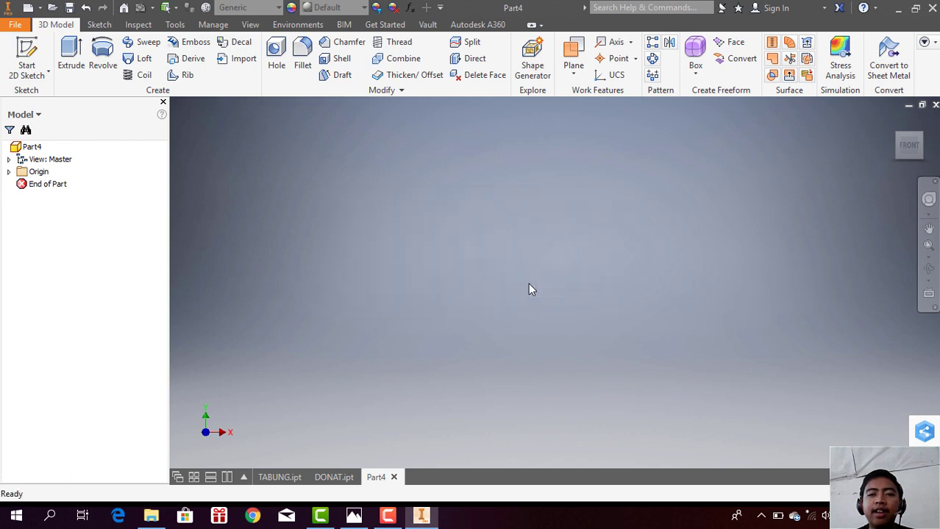
Step: Start a 2D sketch on the YZ Plane and pan the origin toward the left
left_click(37, 48)
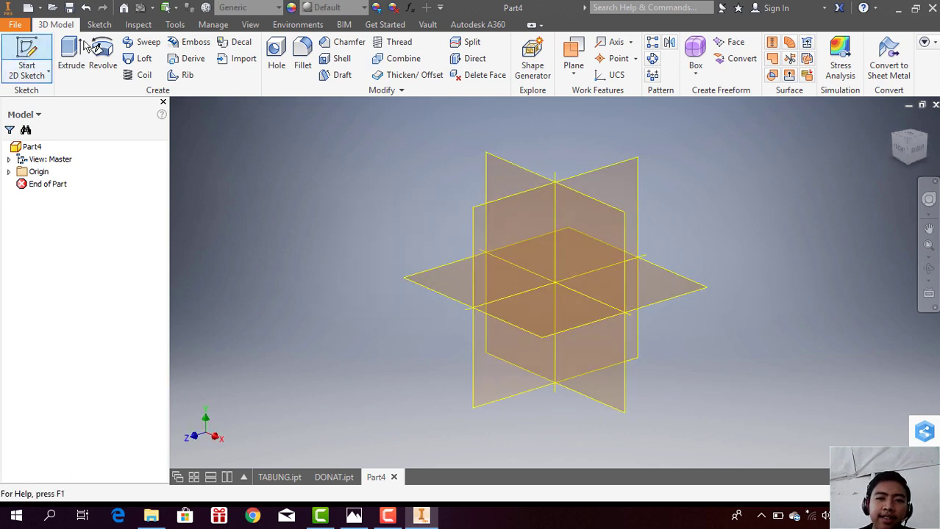
left_click(535, 236)
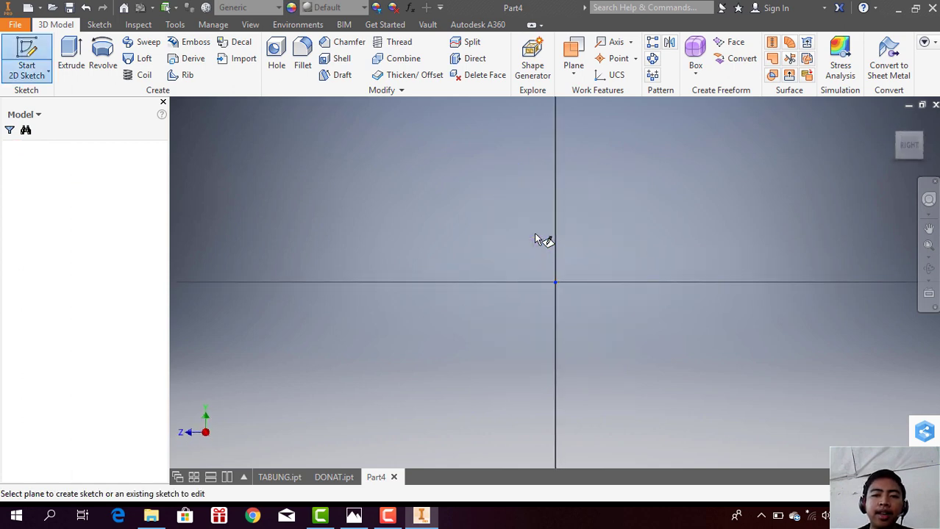
left_click(928, 230)
mouse_move(632, 372)
left_mouse_down()
mouse_move(736, 342)
mouse_move(519, 399)
mouse_move(474, 395)
left_mouse_up()
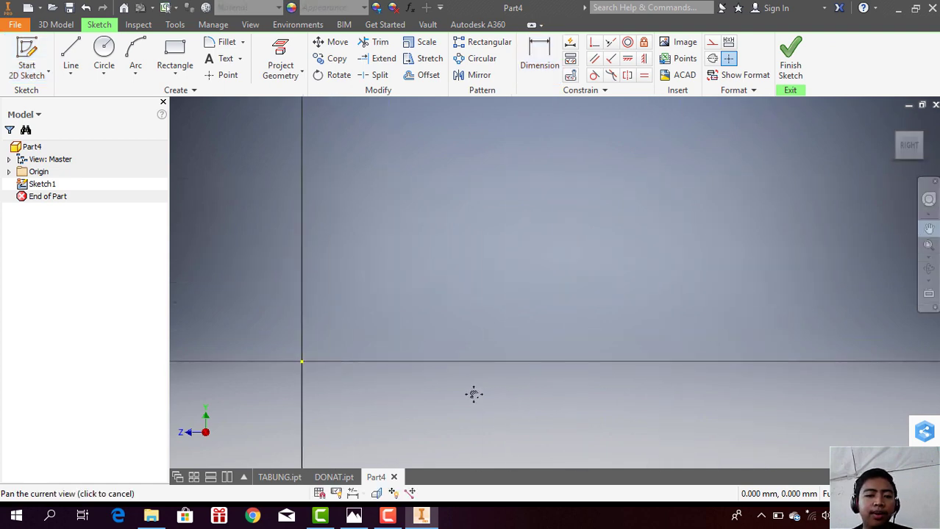
key("Escape")
Step: Draw a 50 mm horizontal line from the origin followed by a 30 mm vertical rise
left_click(70, 52)
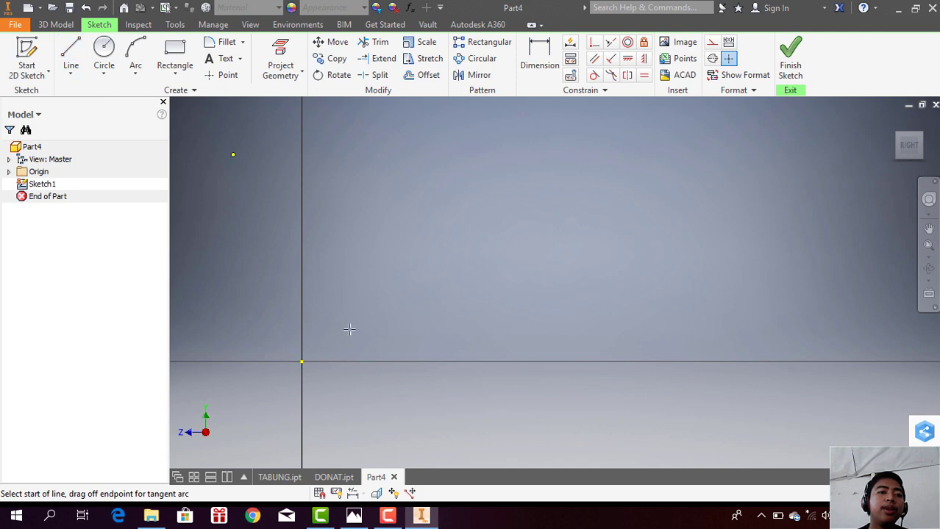
left_click(301, 362)
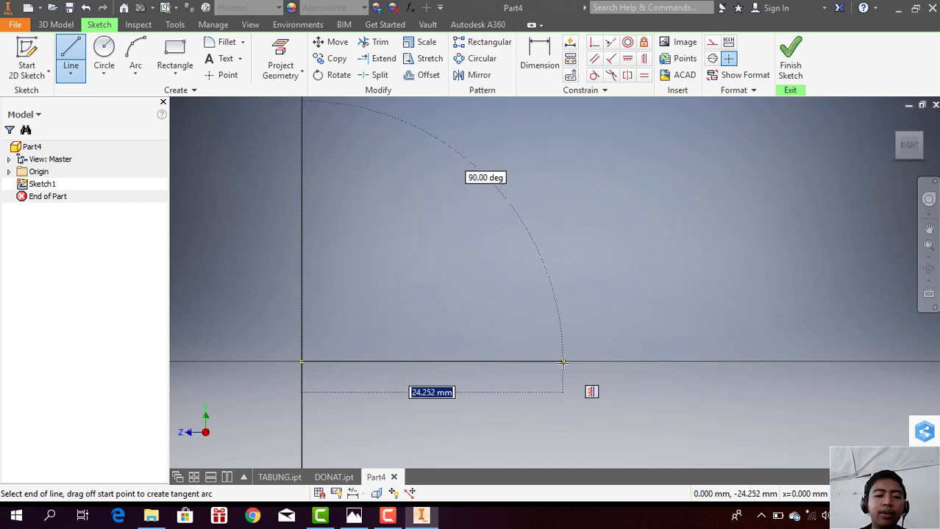
type("50")
key("Return")
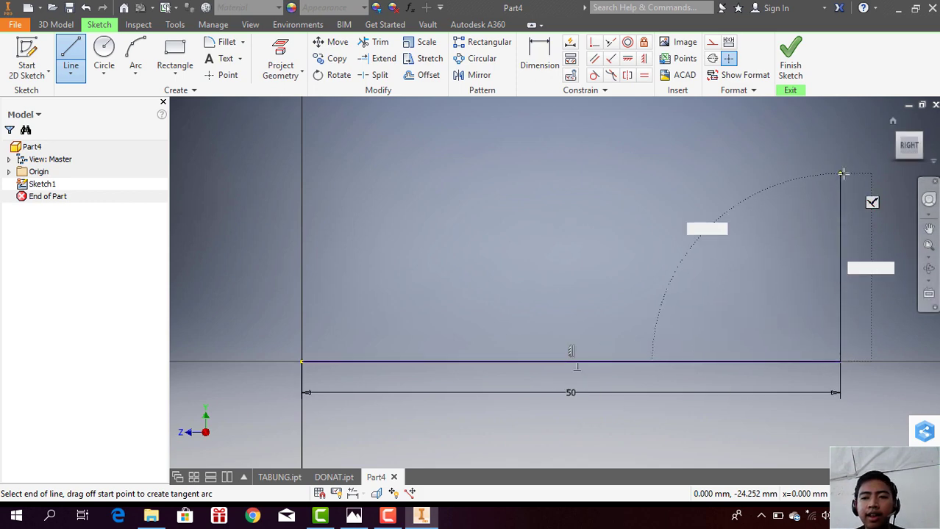
type("30")
key("Return")
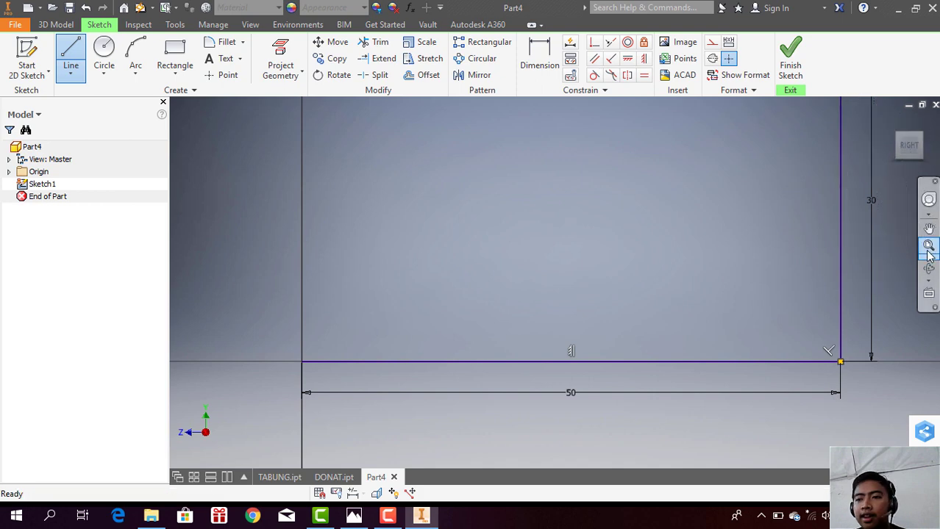
Step: Complete the path with a 30 mm horizontal top line
left_click(929, 228)
mouse_move(723, 297)
left_mouse_down()
mouse_move(509, 376)
mouse_move(474, 413)
left_mouse_up()
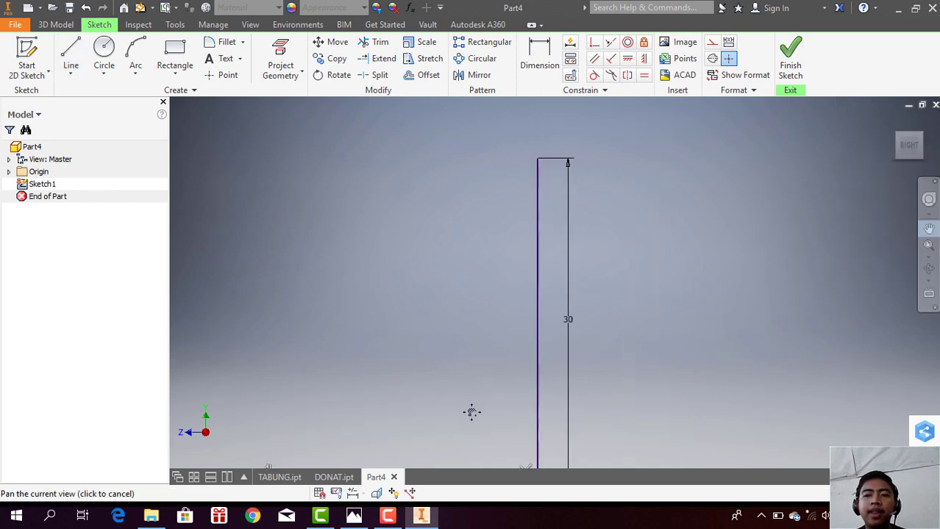
key("Escape")
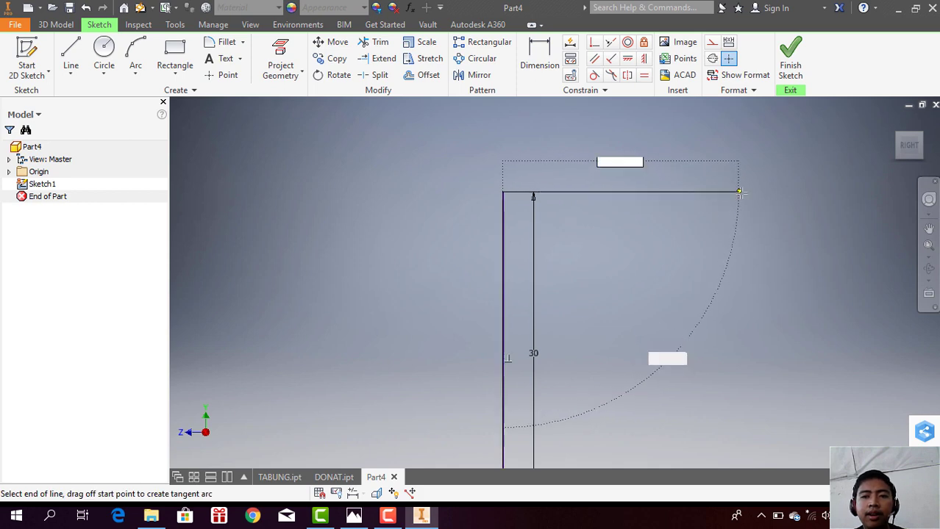
type("30")
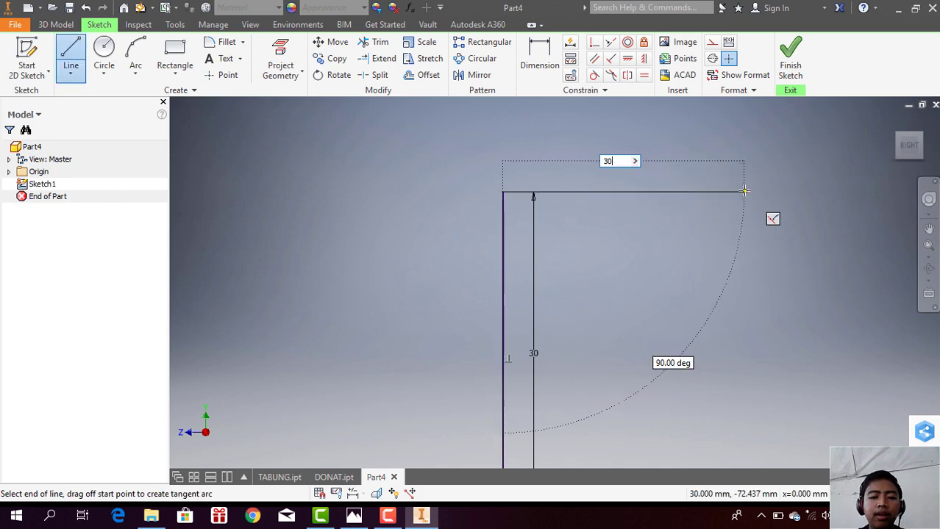
key("Return")
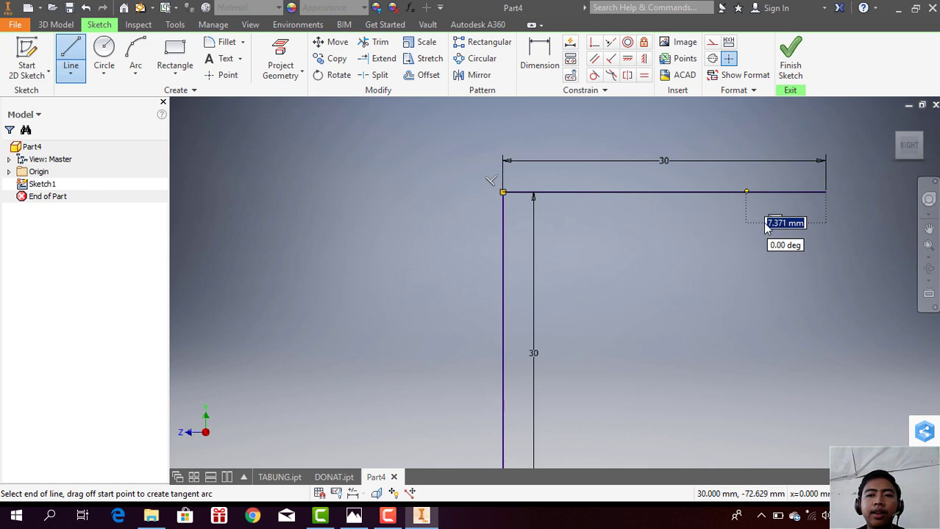
key("Escape")
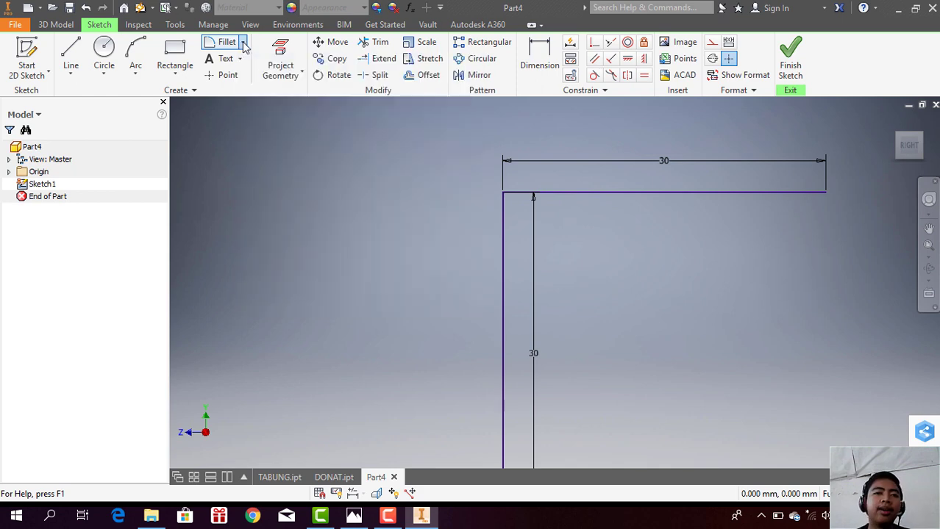
left_click(242, 42)
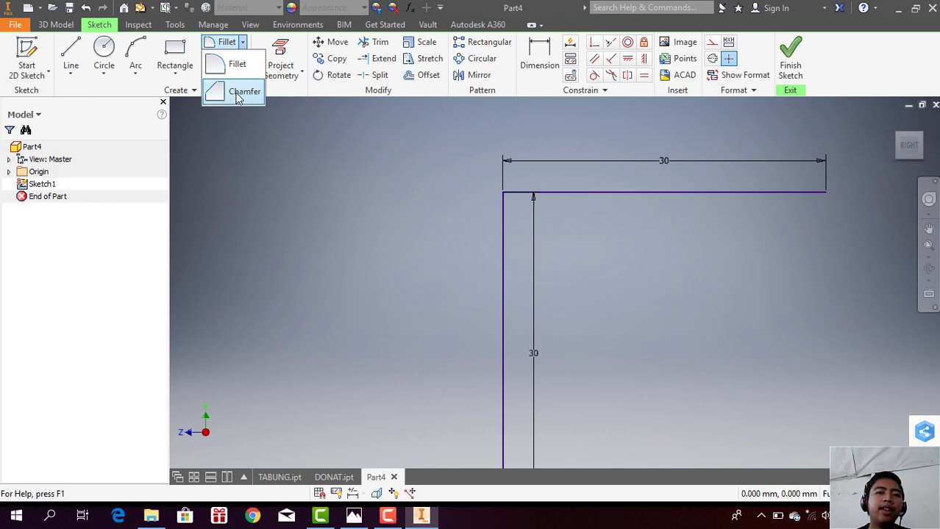
Step: Round the top and bottom corners of the Sketch1 path with 4 mm fillets
left_click(236, 66)
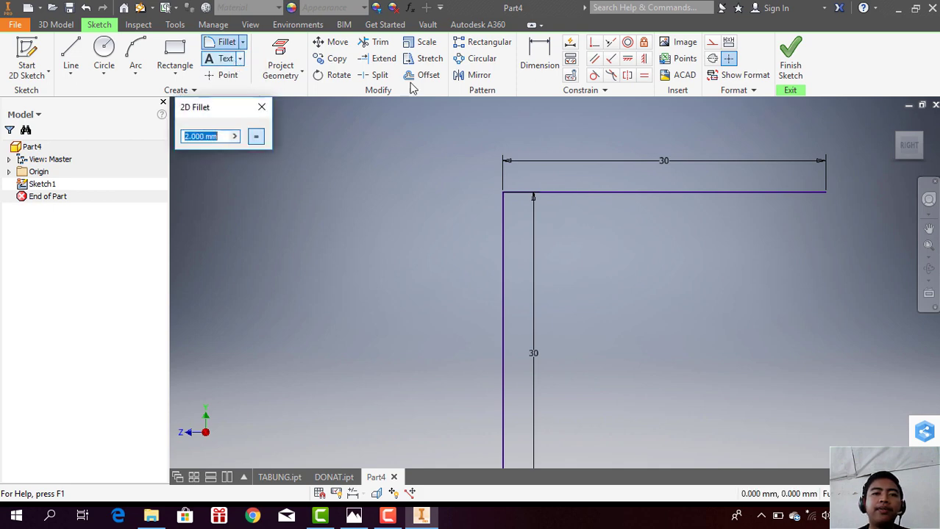
left_click(206, 136)
key("BackSpace")
key("BackSpace")
key("BackSpace")
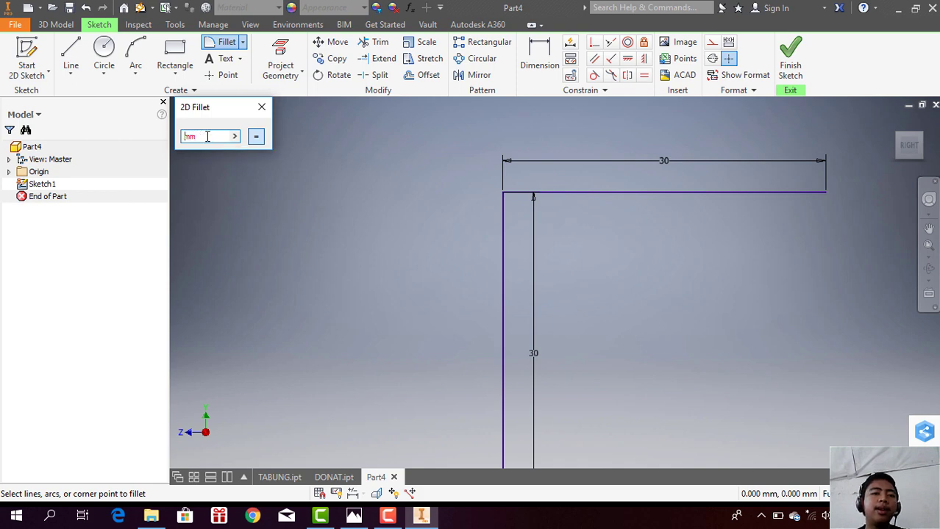
type("4")
left_click(583, 192)
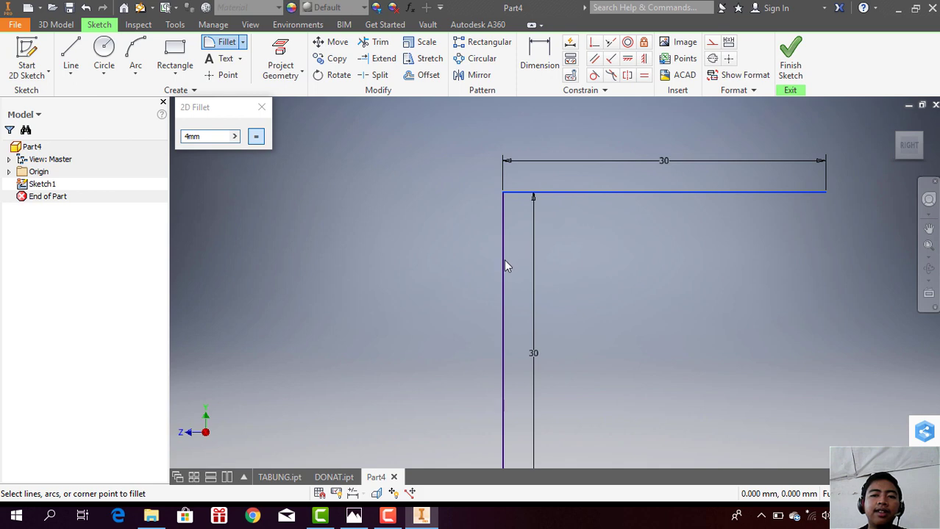
left_click(503, 261)
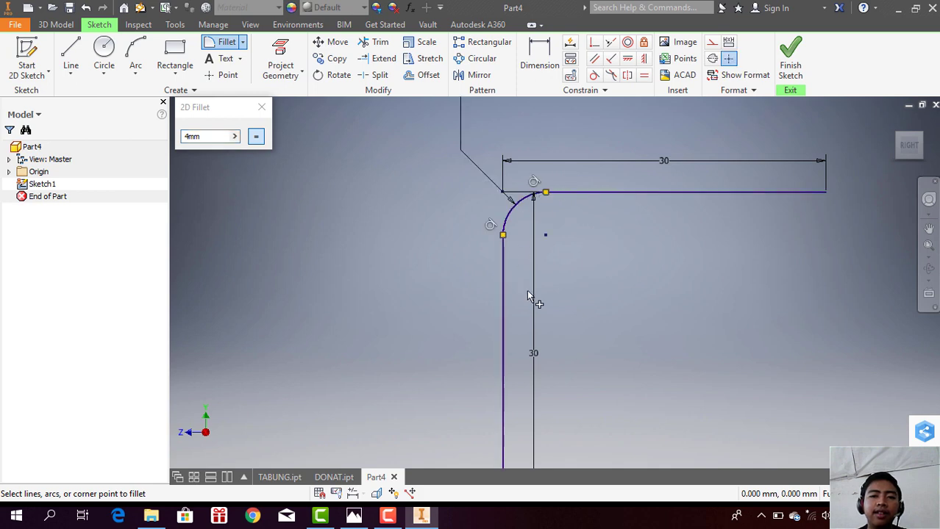
scroll(527, 290, "up", 3)
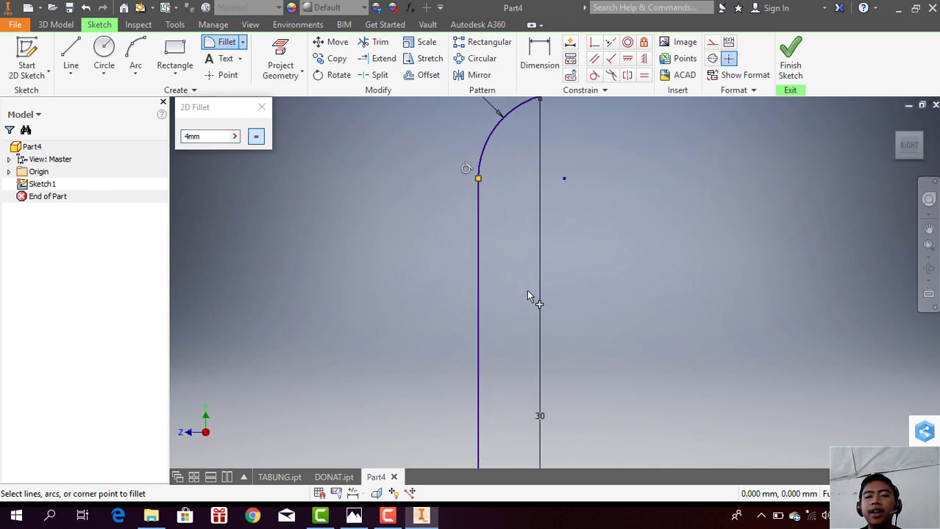
scroll(527, 290, "down", 3)
scroll(527, 290, "down", 1)
scroll(526, 290, "down", 1)
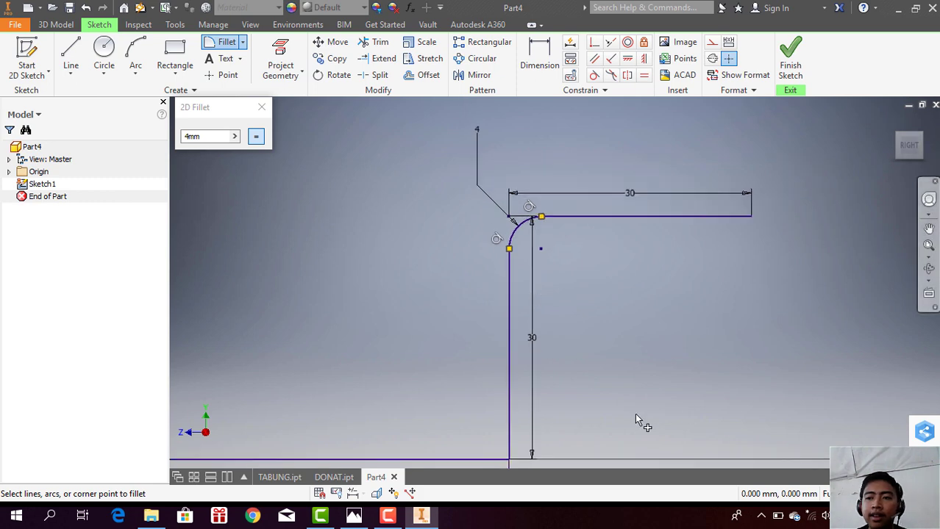
left_click(490, 458)
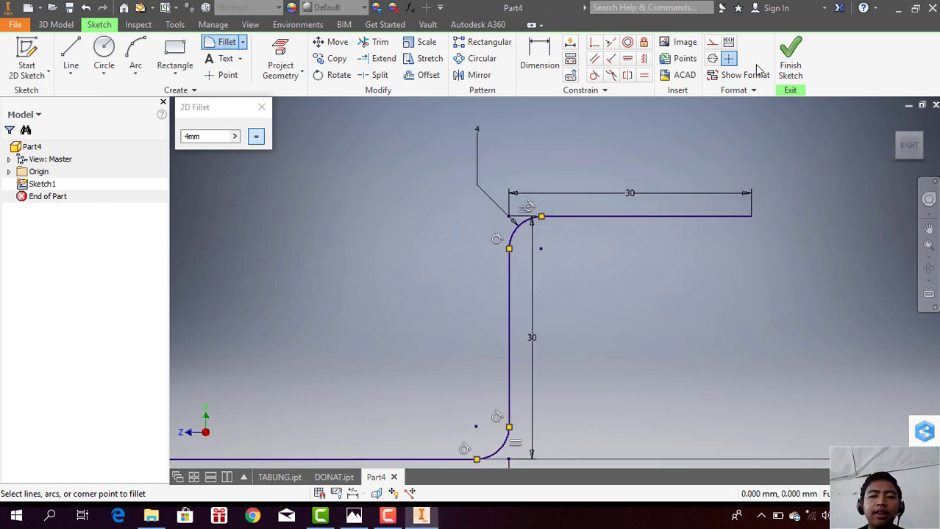
Step: Finish the filleted sketch and pan the 3D view to show the fillet and vertical line
left_click(799, 53)
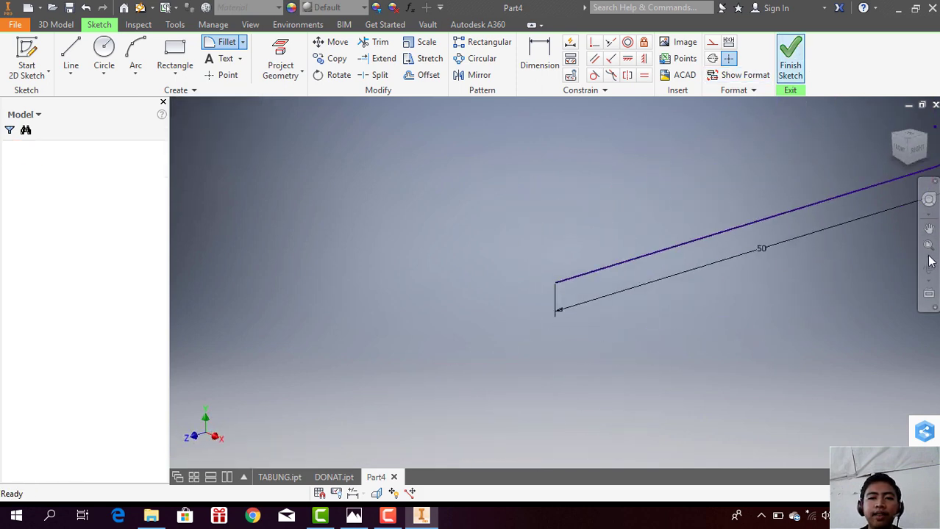
mouse_move(762, 273)
left_mouse_down()
mouse_move(590, 417)
mouse_move(615, 376)
left_mouse_up()
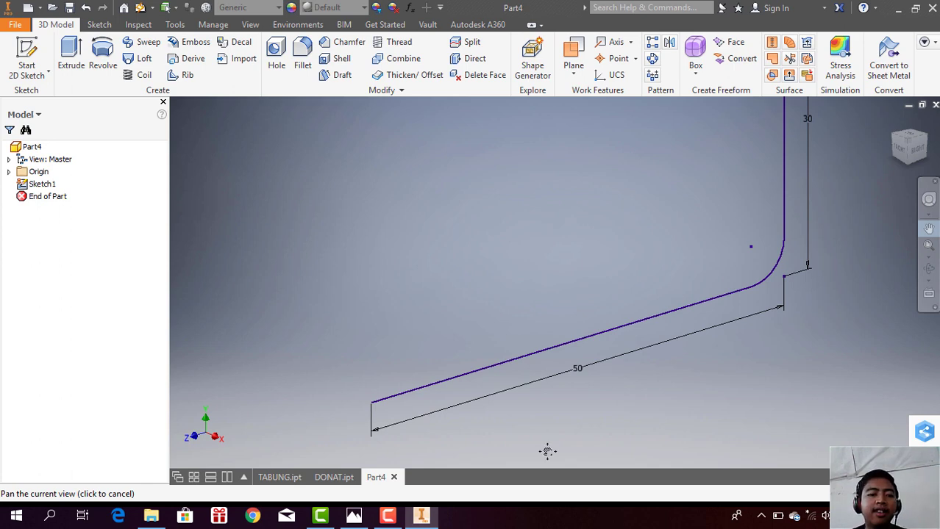
key("Escape")
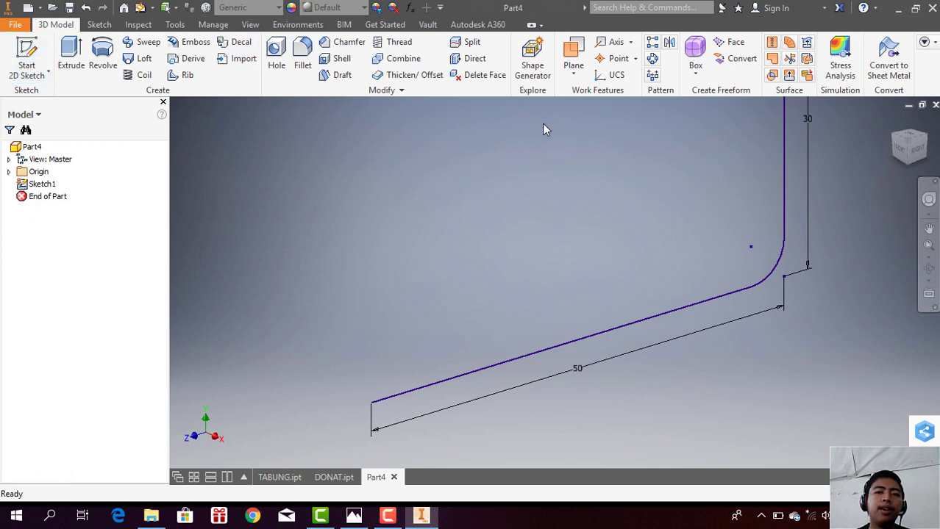
Step: Create Work Plane1 through the 50 mm line's free end, perpendicular to that line
left_click(574, 52)
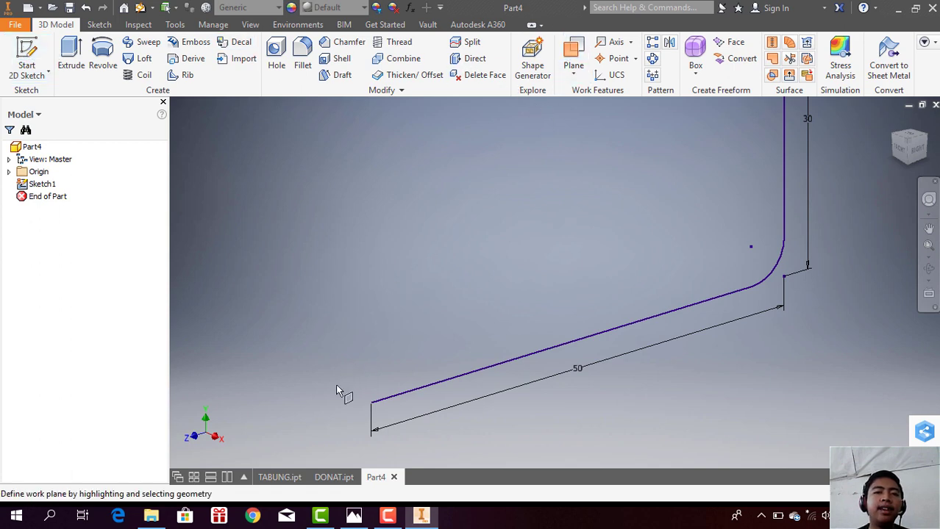
left_click(372, 406)
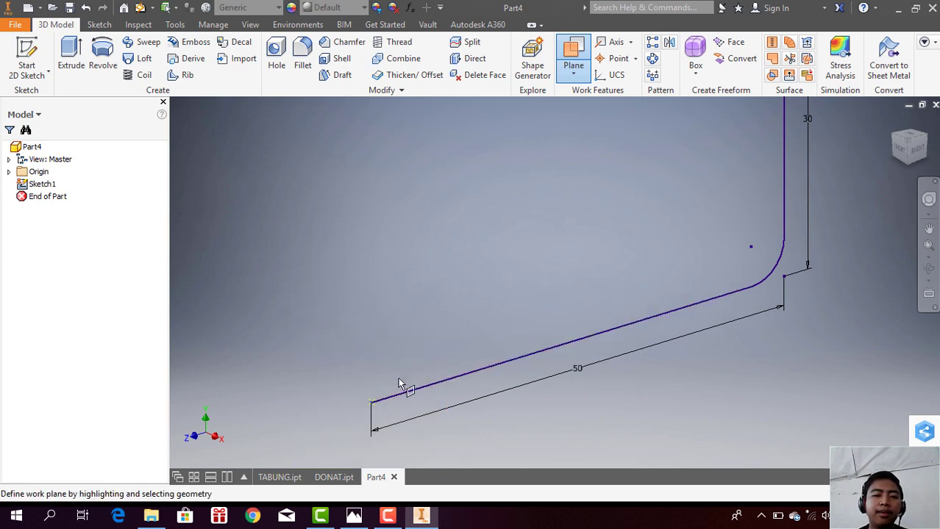
left_click(370, 403)
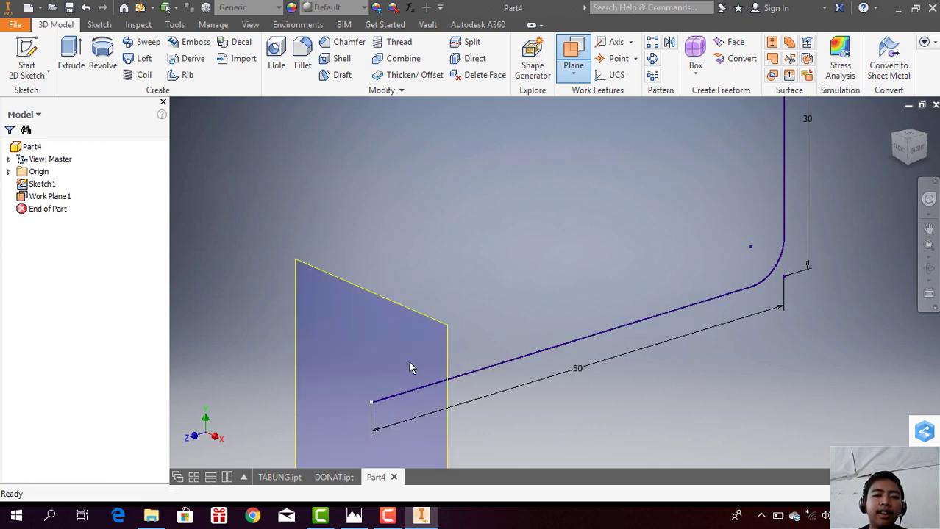
left_click(448, 325)
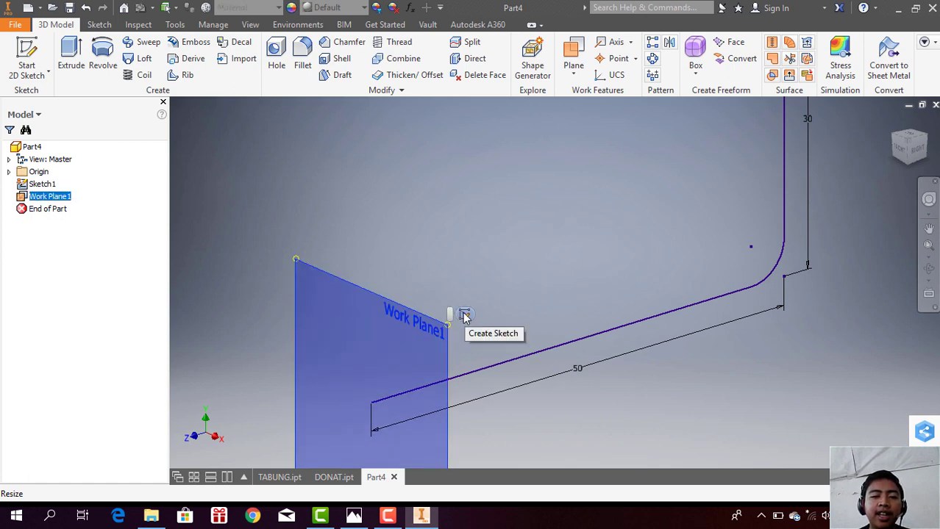
Step: Start a sketch on Work Plane1 and draw a 10 mm circle centred at the origin
left_click(463, 314)
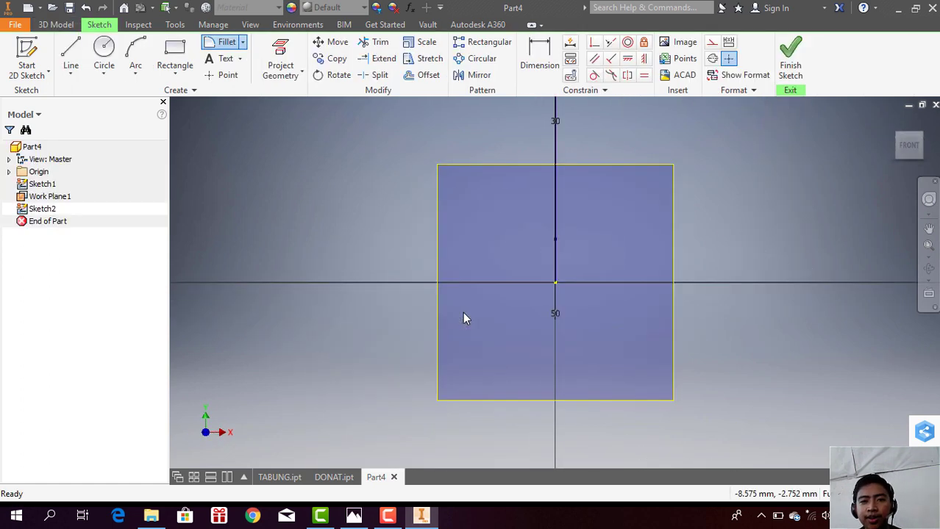
left_click(106, 65)
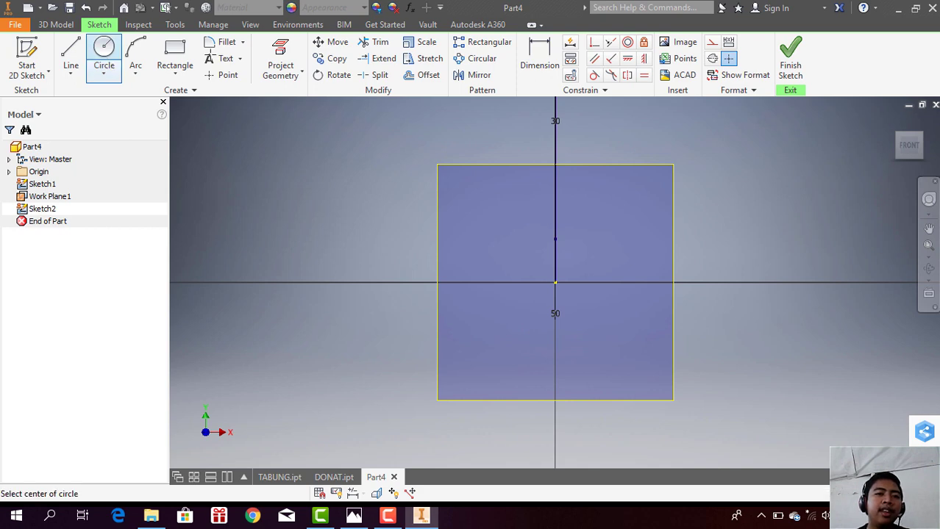
left_click(555, 283)
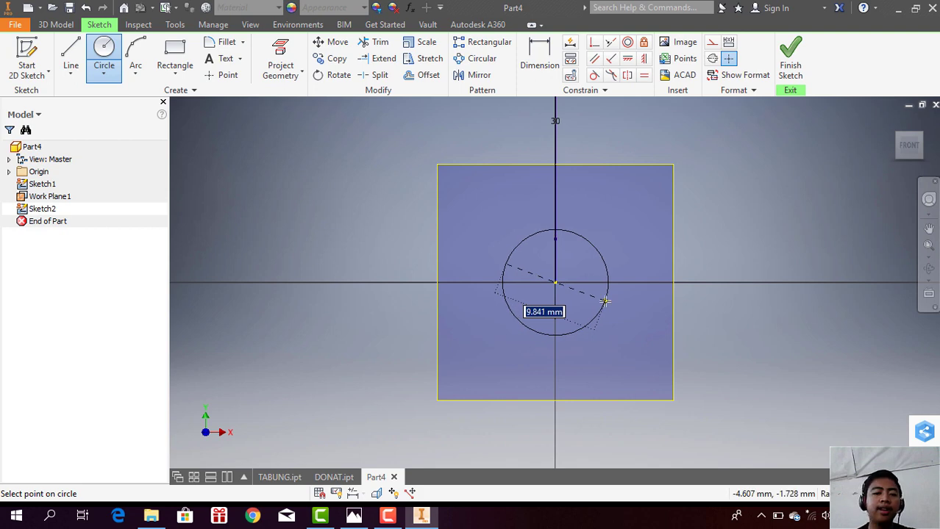
type("10")
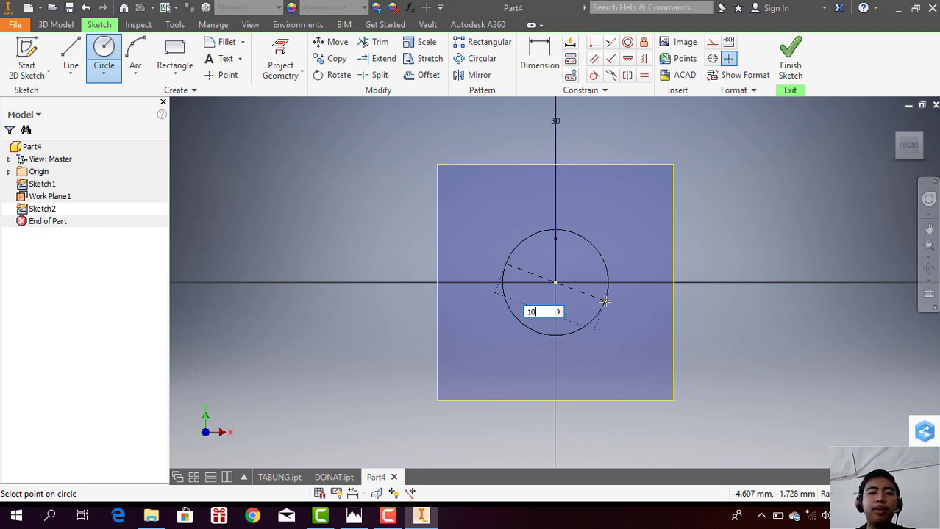
key("Return")
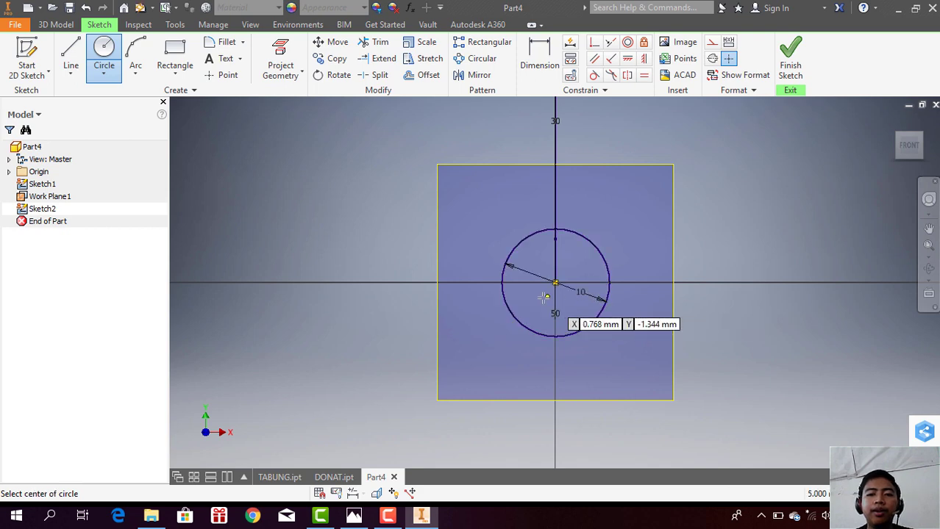
key("Escape")
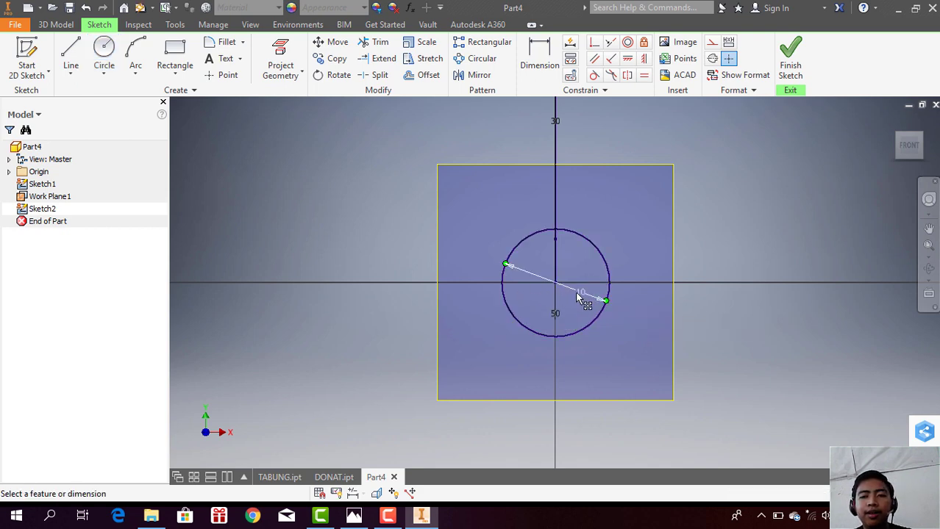
Step: Change the circle's diameter to 14 mm and finish Sketch2
double_click(578, 294)
type("14")
key("Return")
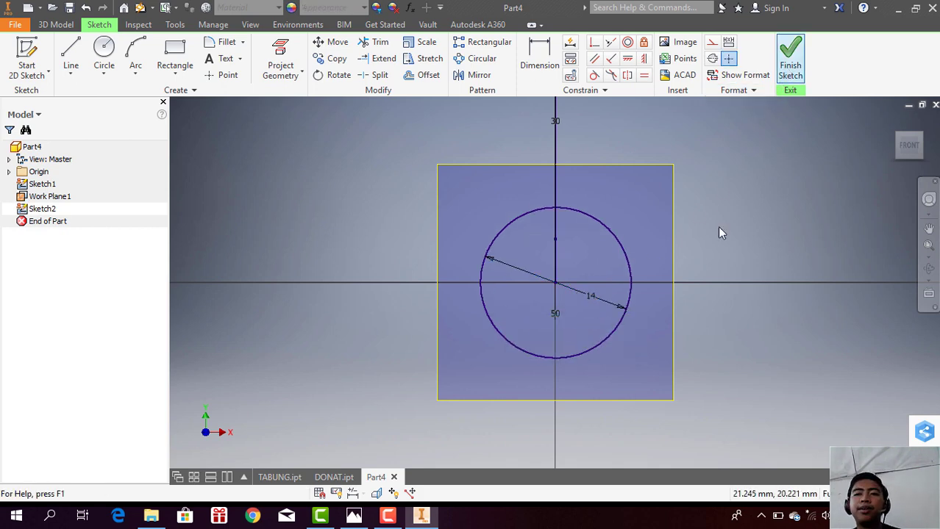
left_click(800, 54)
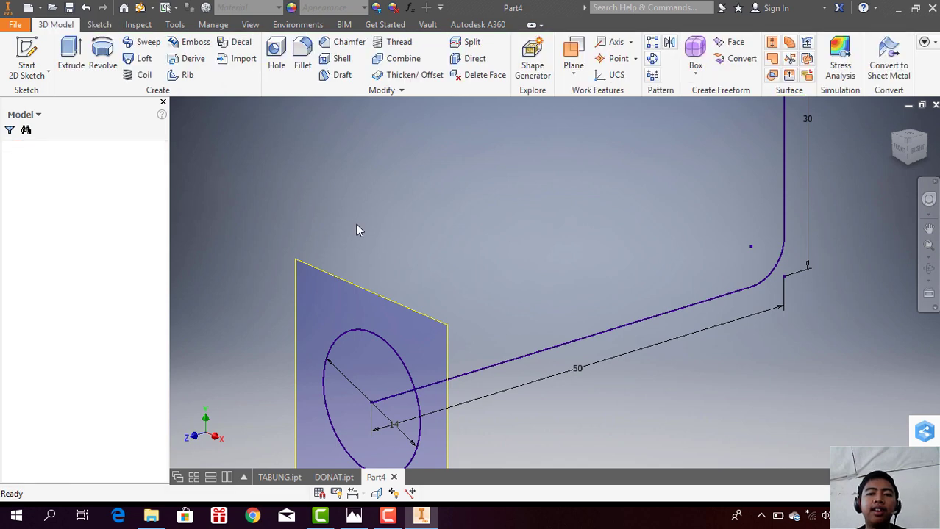
Step: Sweep the 14 mm circle along the filleted path into the solid Sweep1 pipe
left_click(144, 46)
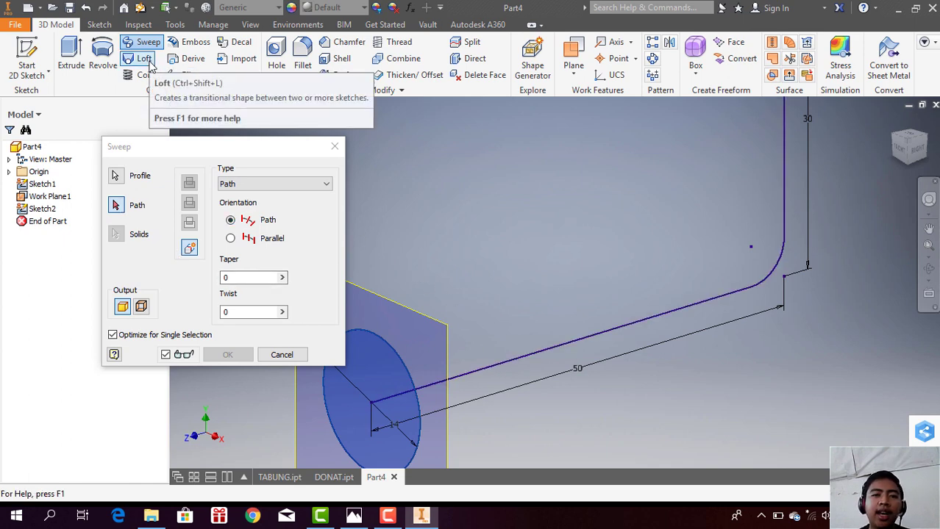
left_click(531, 353)
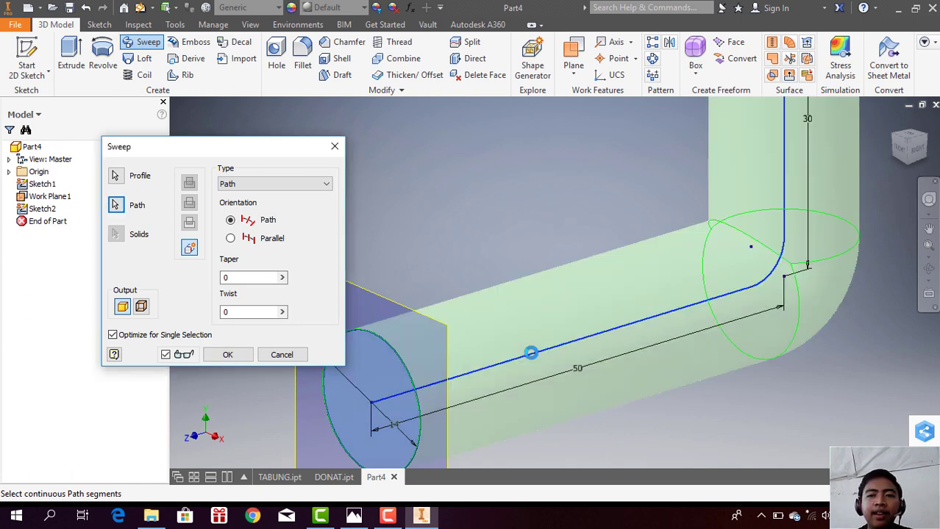
scroll(531, 353, "up", 5)
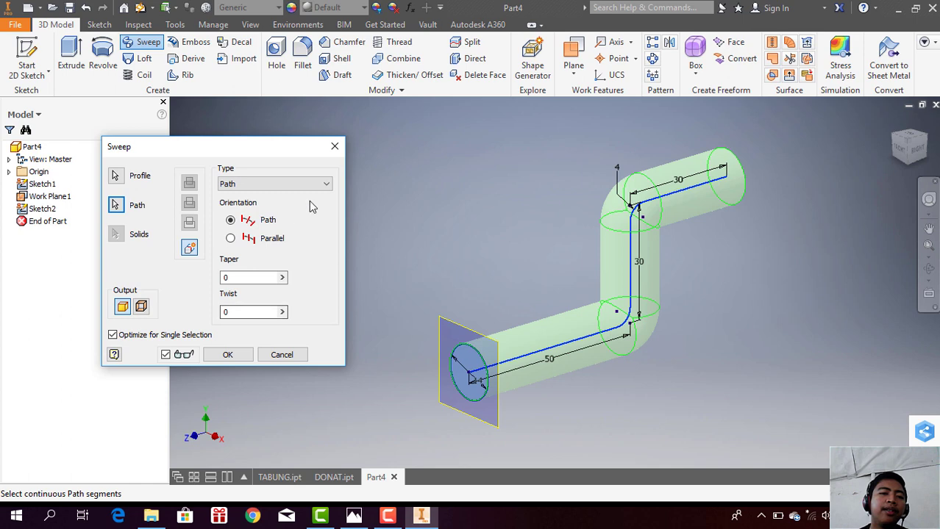
left_click(228, 355)
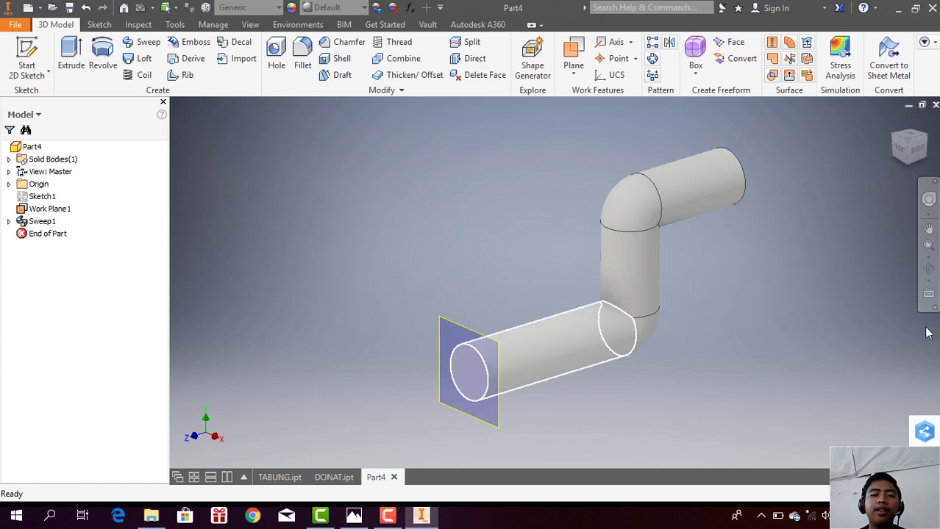
Step: Sketch a 10 mm circle centred on the work-plane origin inside the pipe's 14 mm end
left_click(929, 269)
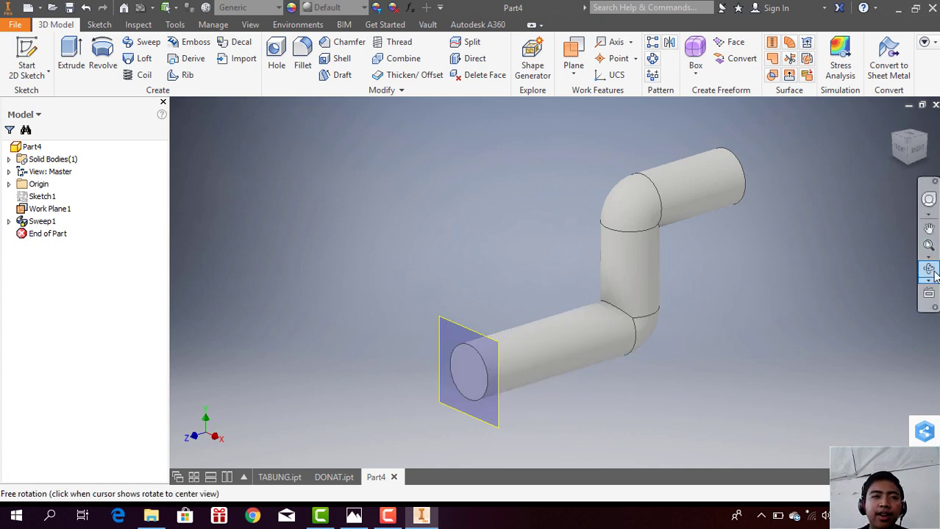
mouse_move(627, 291)
left_mouse_down()
mouse_move(663, 283)
mouse_move(620, 307)
mouse_move(627, 288)
left_mouse_up()
key("Escape")
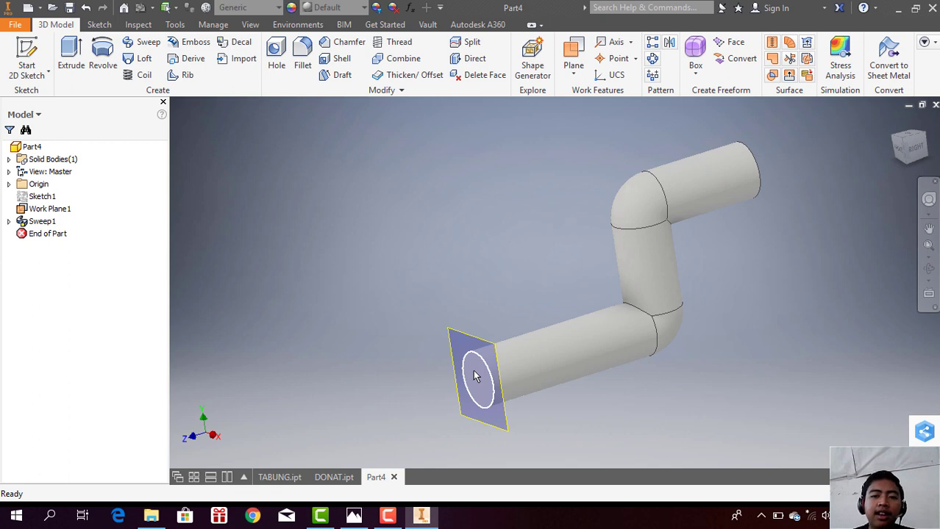
left_click(475, 377)
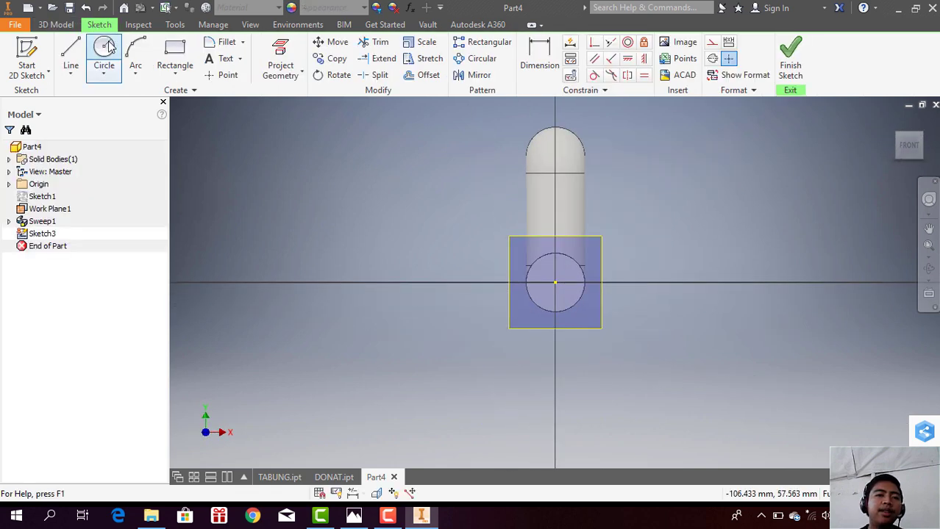
left_click(108, 45)
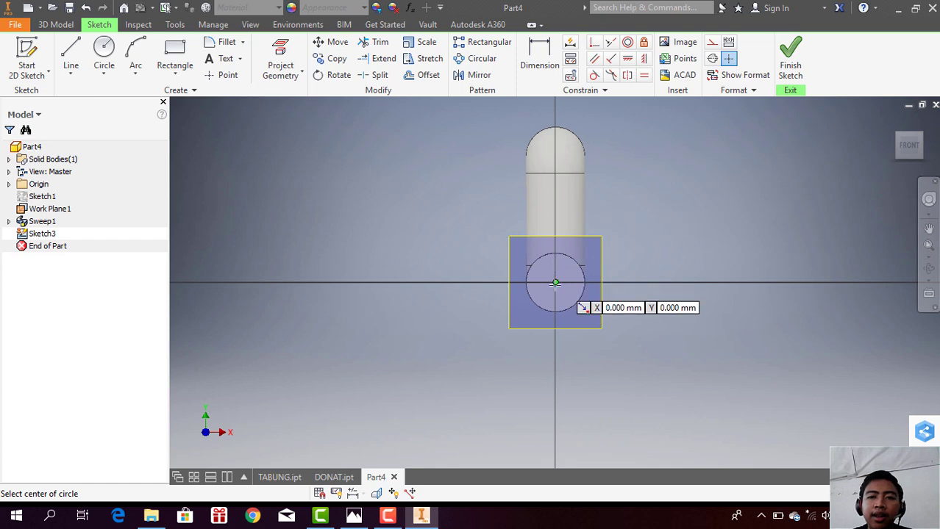
left_click(555, 282)
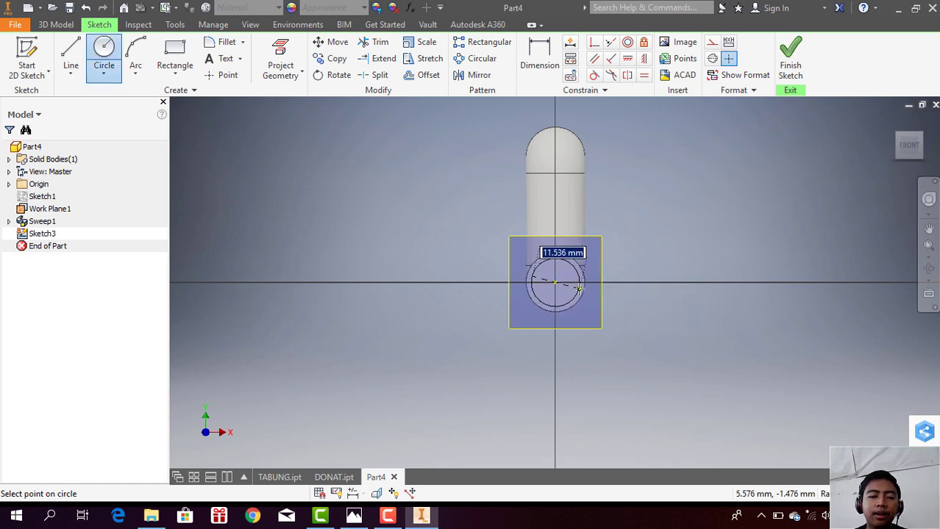
type("1")
key("Return")
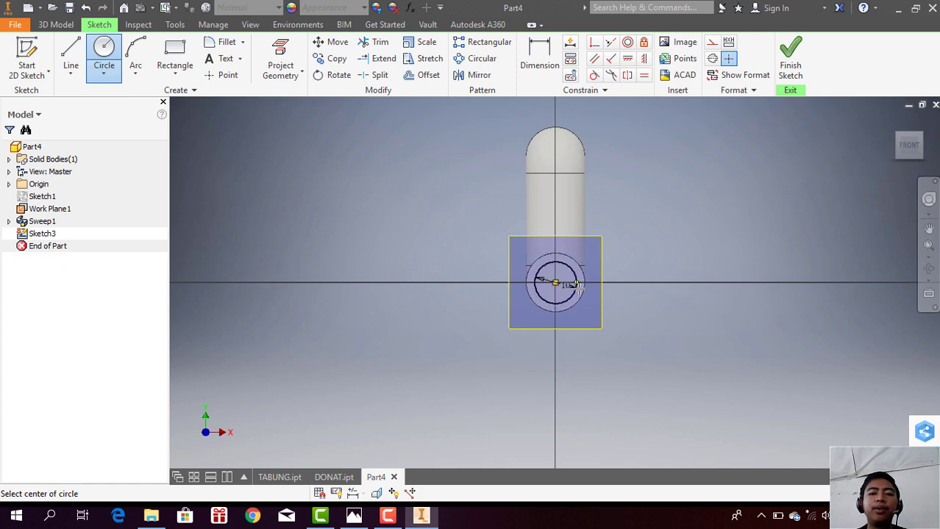
left_click(795, 67)
left_click(795, 67)
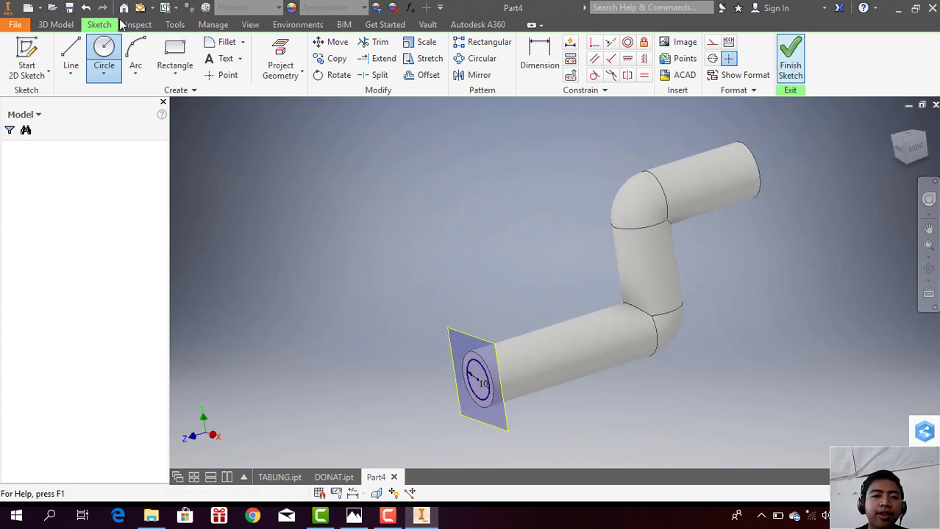
Step: Abandon a first sweep attempt and make Sketch1's path lines visible again
left_click(130, 48)
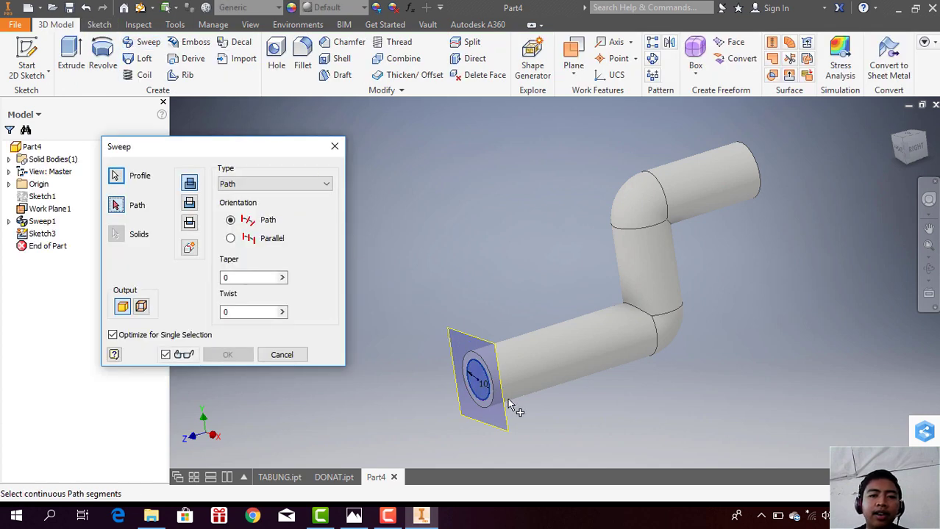
left_click(479, 388)
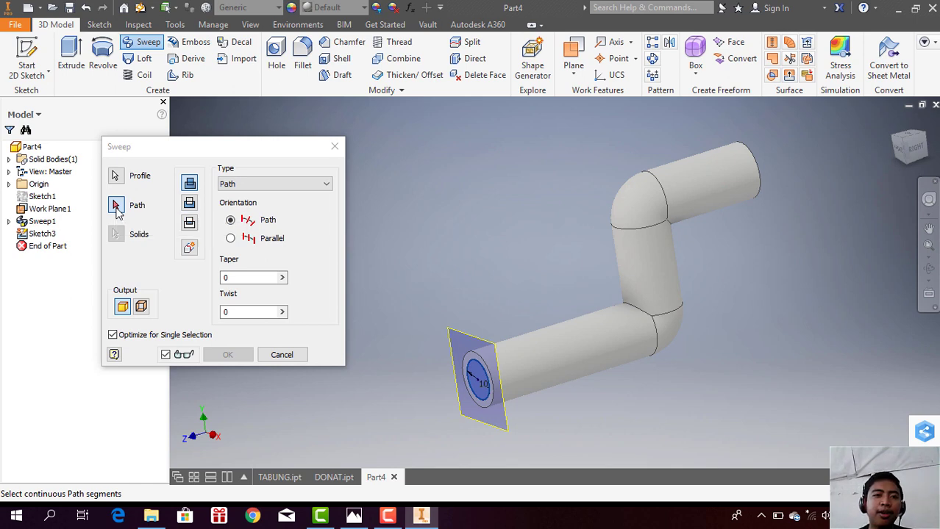
left_click(116, 206)
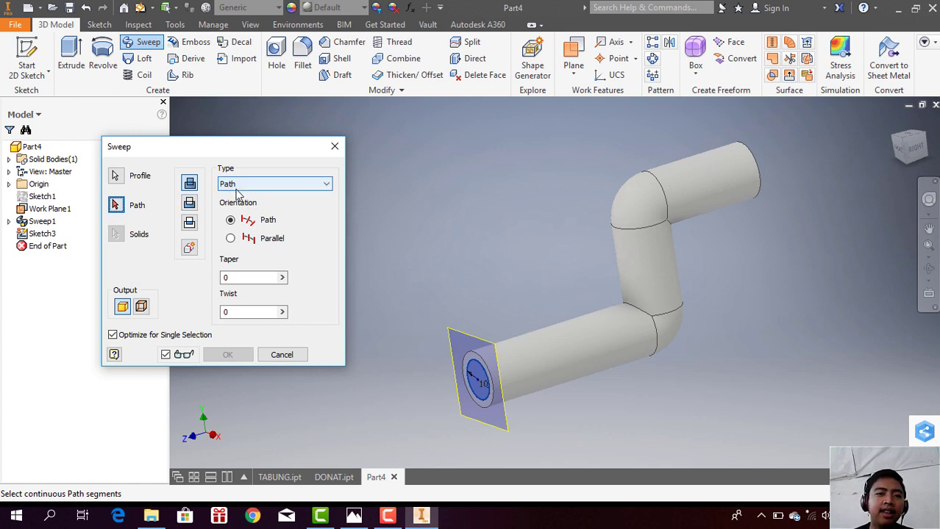
left_click(335, 146)
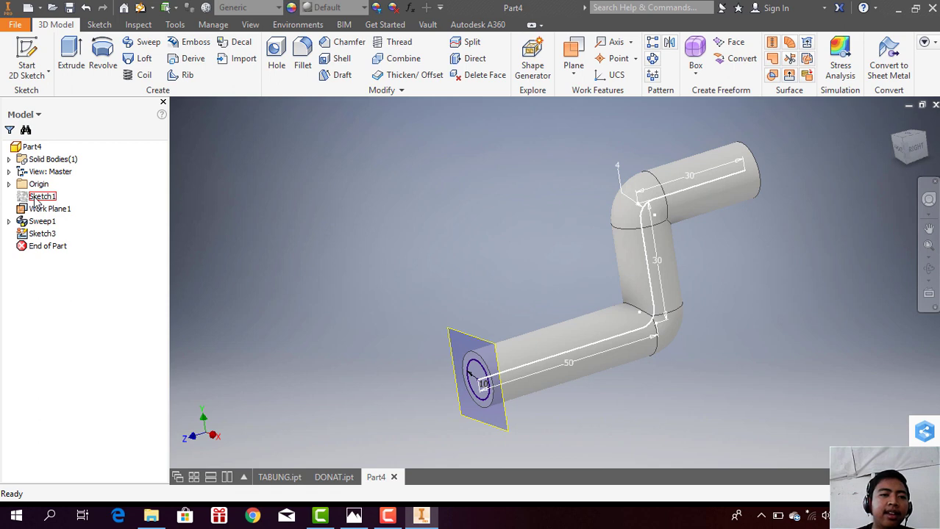
left_click(33, 201)
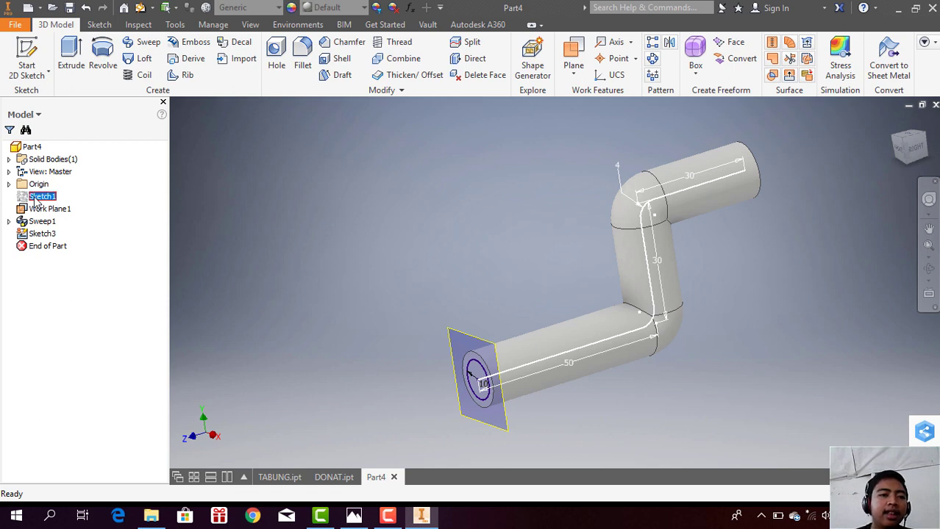
right_click(35, 202)
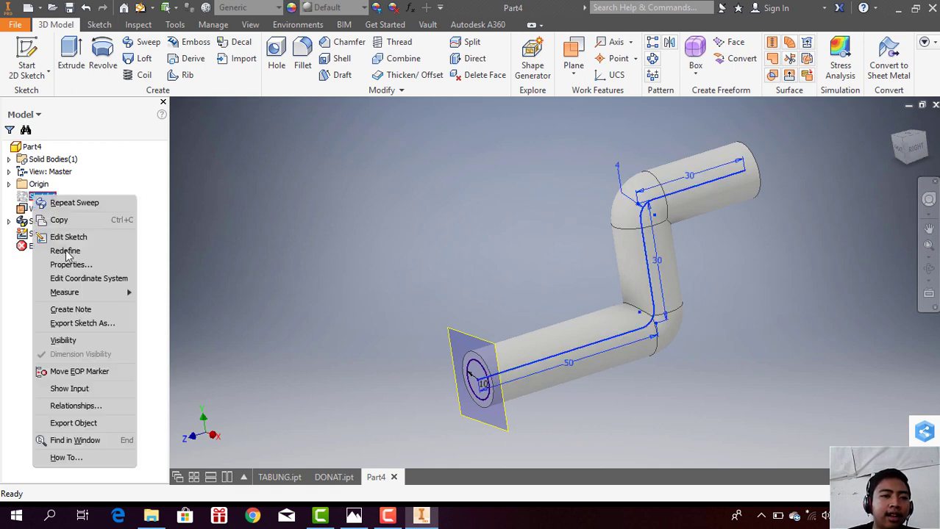
left_click(79, 339)
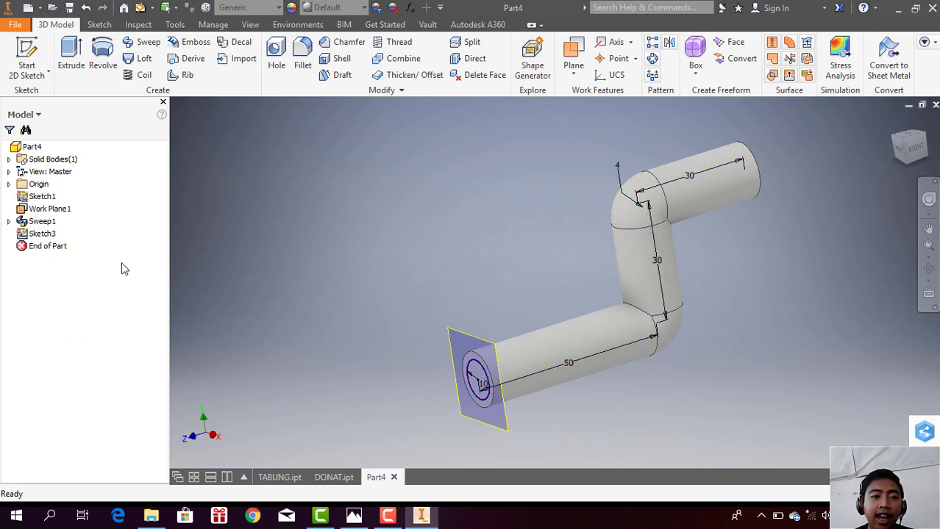
Step: Sweep-cut the 10 mm circle along the bent centre line to hollow the pipe
left_click(143, 47)
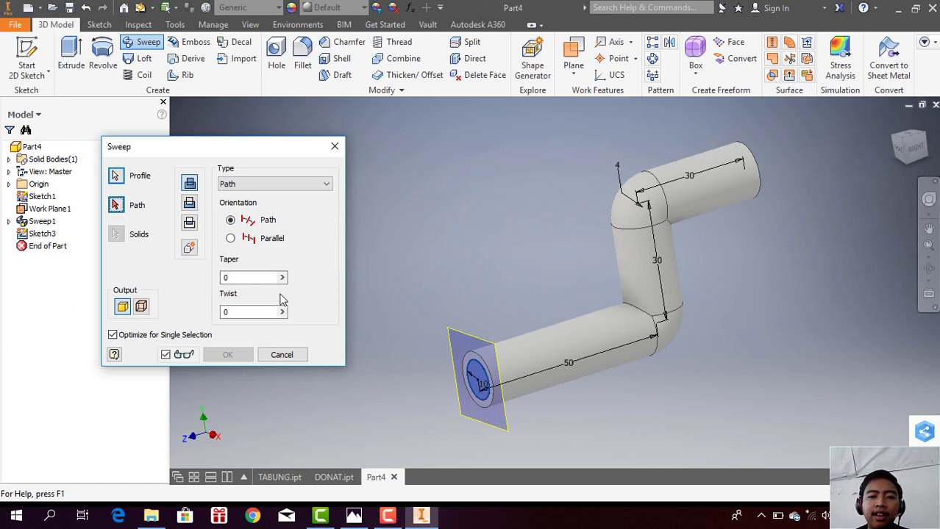
left_click(116, 205)
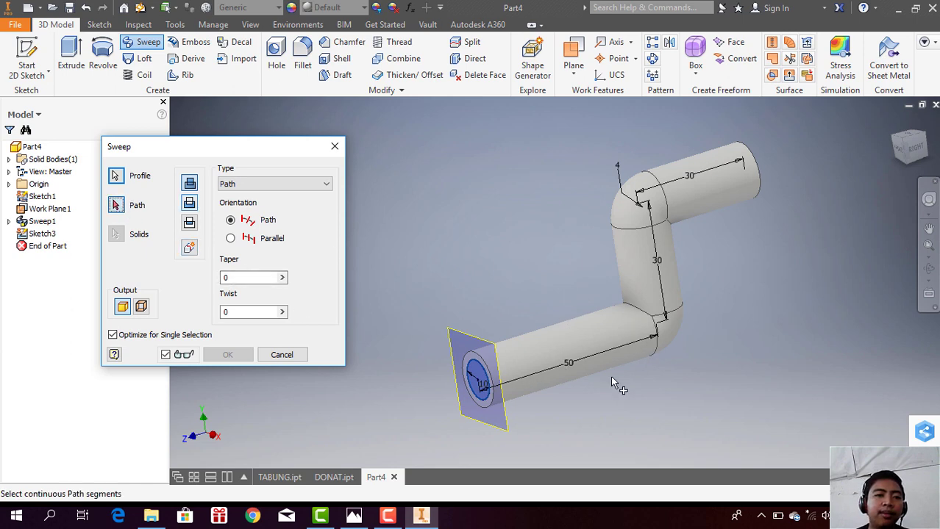
left_click(525, 366)
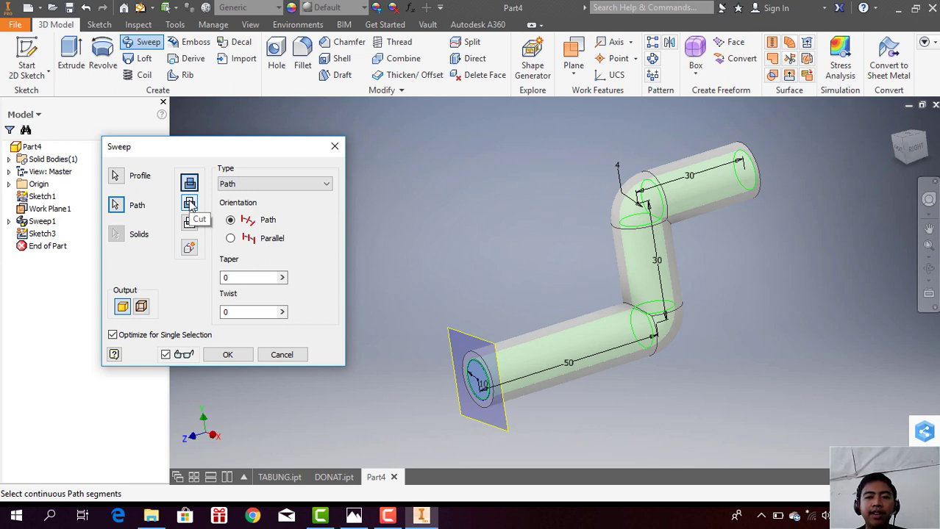
left_click(191, 207)
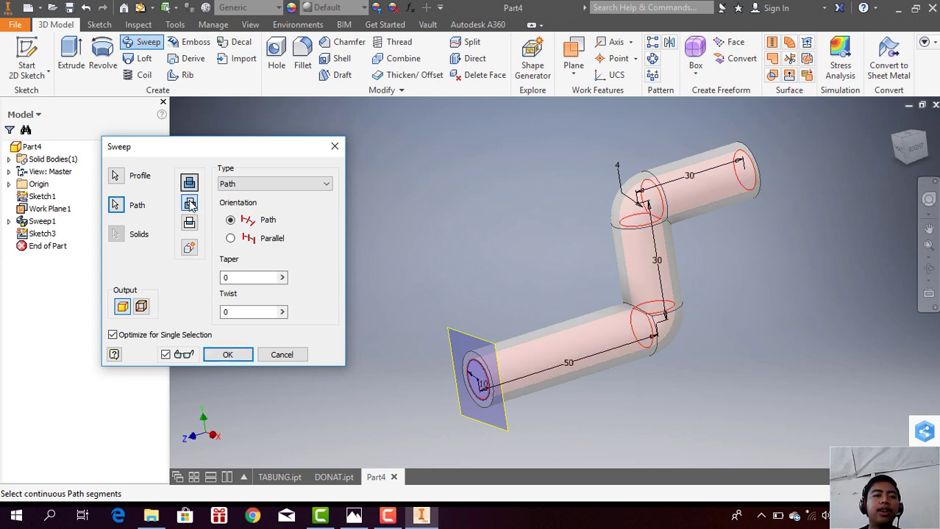
left_click(239, 356)
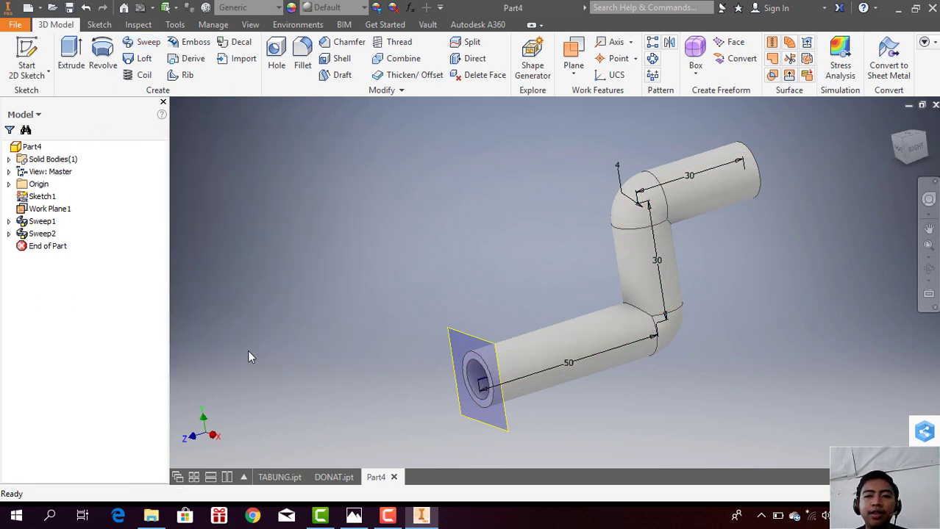
left_click(929, 269)
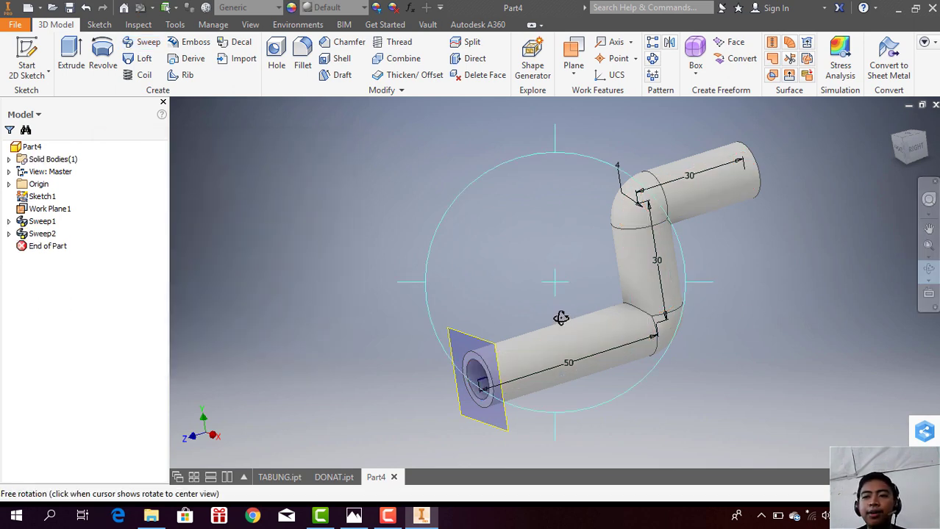
mouse_move(561, 317)
left_mouse_down()
mouse_move(640, 319)
mouse_move(613, 319)
mouse_move(601, 297)
mouse_move(616, 308)
left_mouse_up()
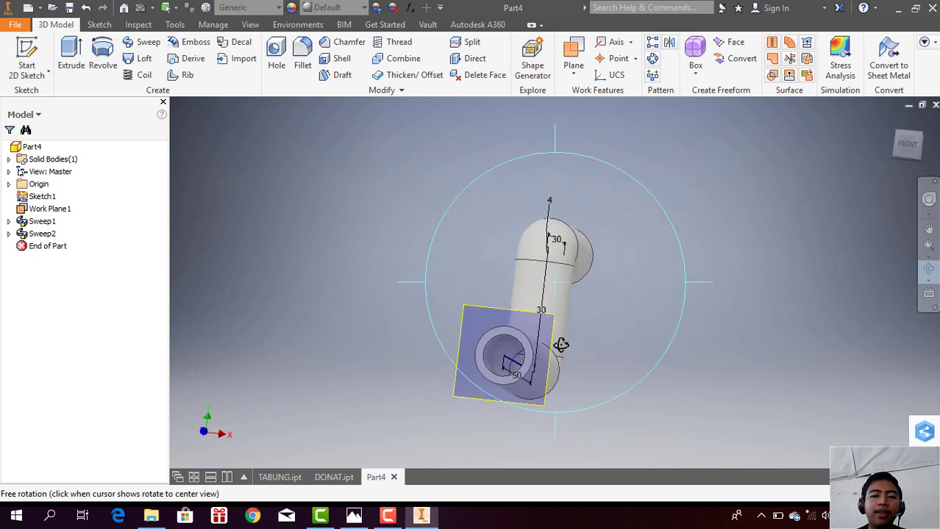
scroll(519, 363, "up", 3)
scroll(518, 363, "down", 3)
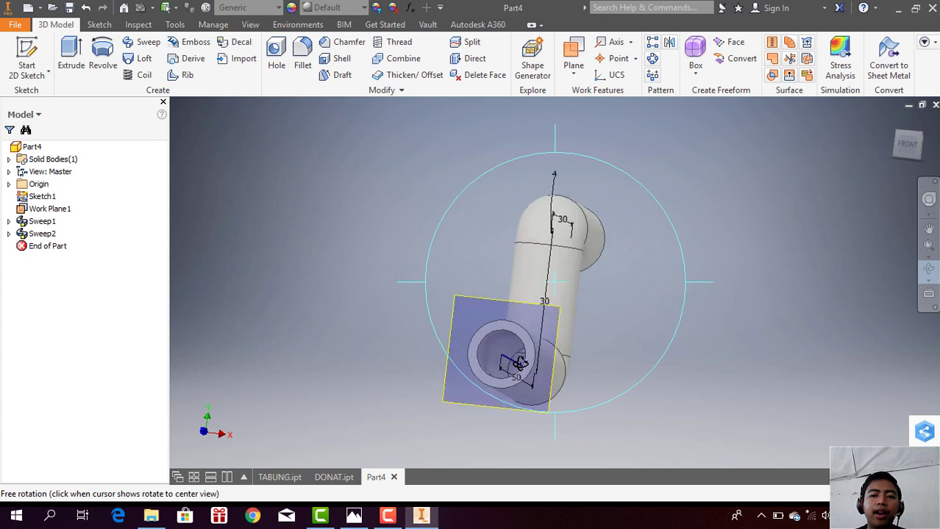
scroll(519, 363, "down", 2)
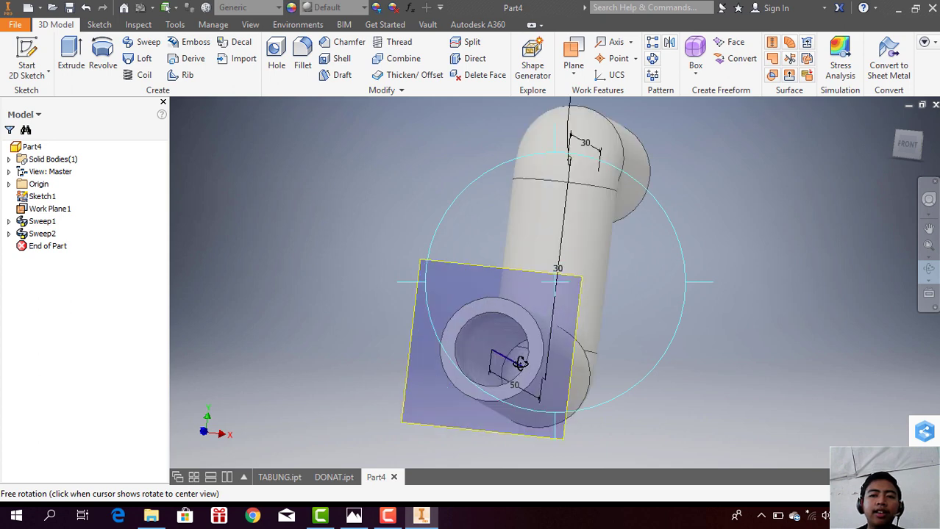
scroll(519, 362, "down", 2)
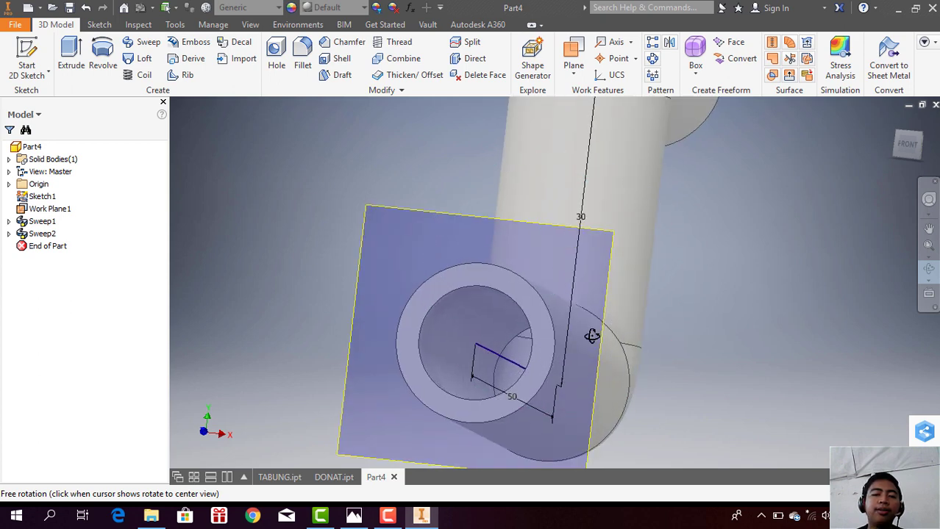
left_click_drag(620, 323, 590, 337)
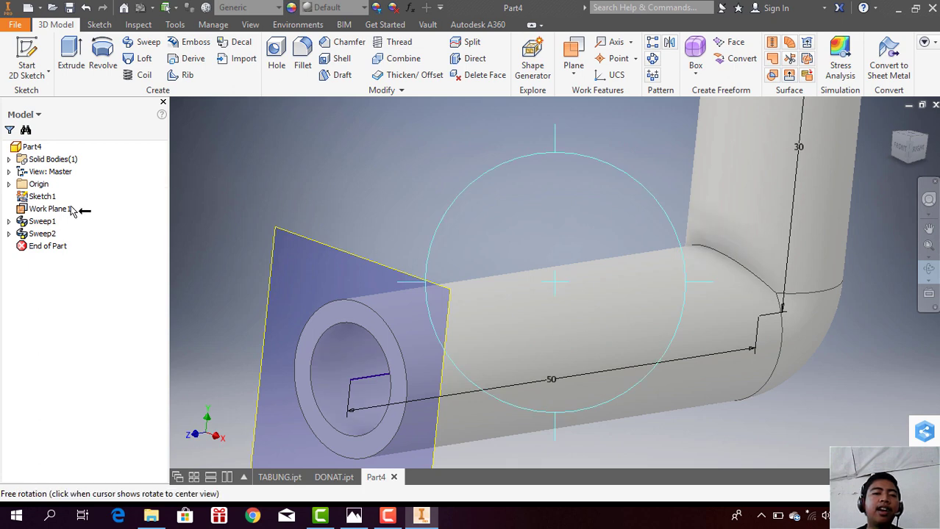
key("Escape")
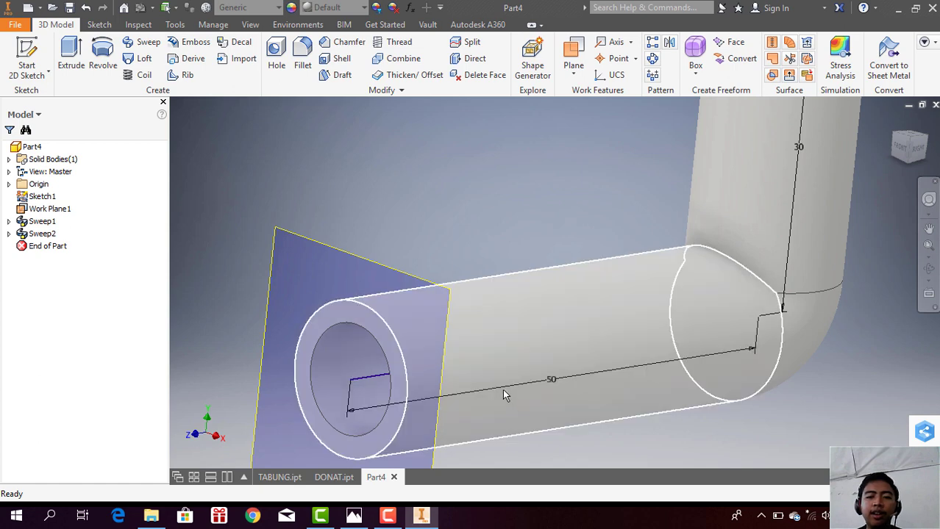
Step: Turn off visibility of Sketch1 and Work Plane1 in the browser
left_click(42, 197)
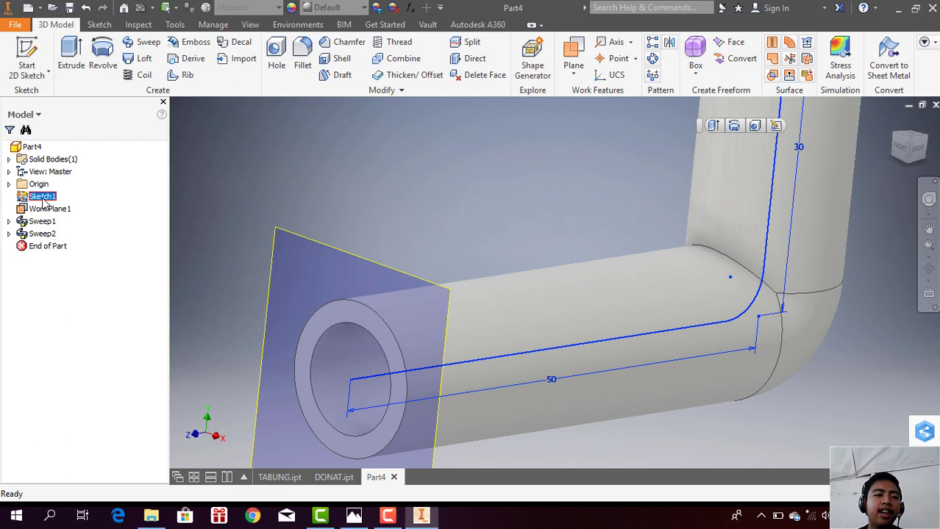
right_click(44, 203)
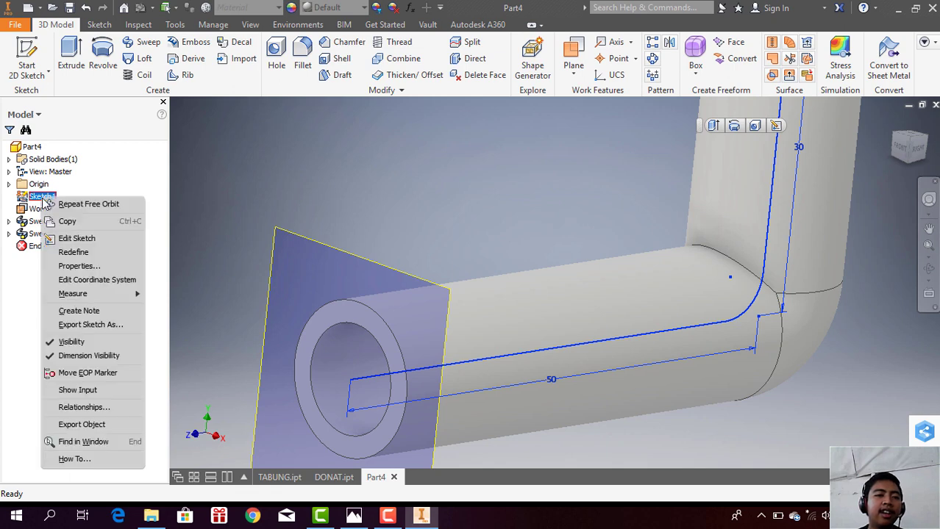
left_click(66, 342)
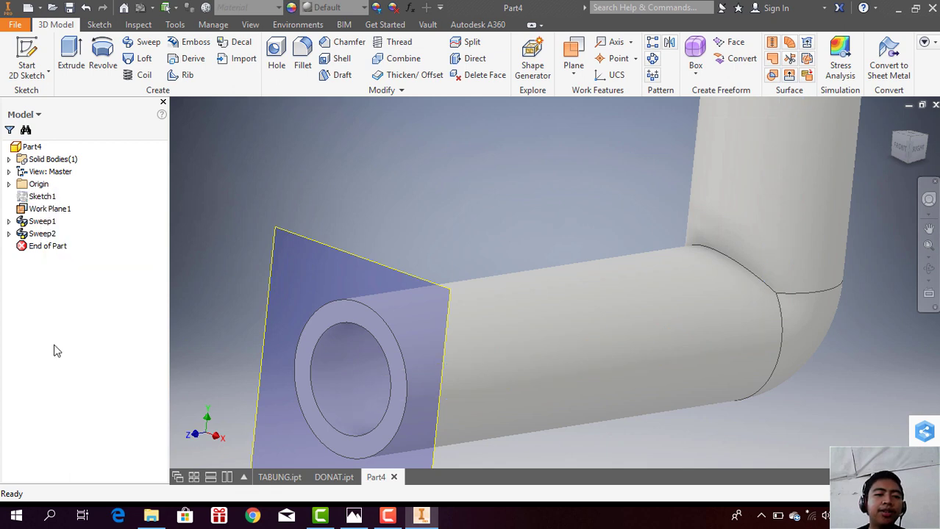
left_click(41, 210)
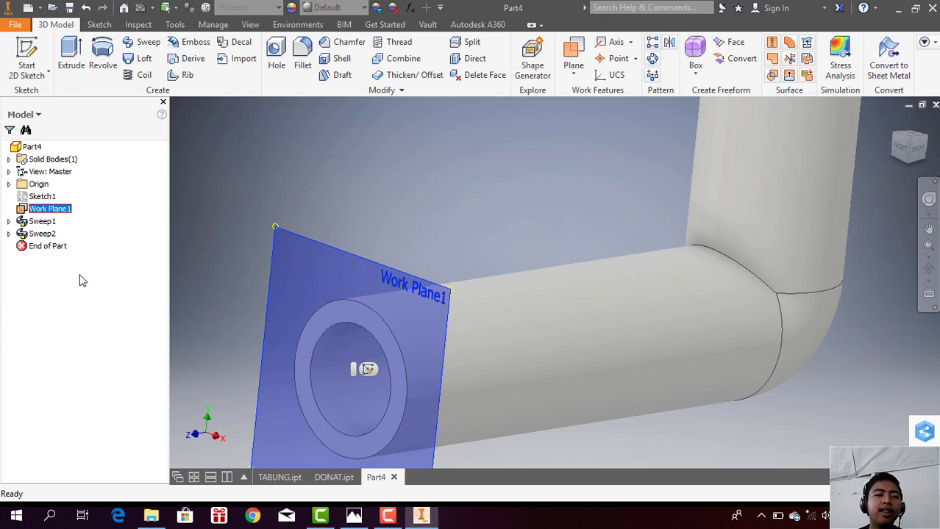
right_click(41, 209)
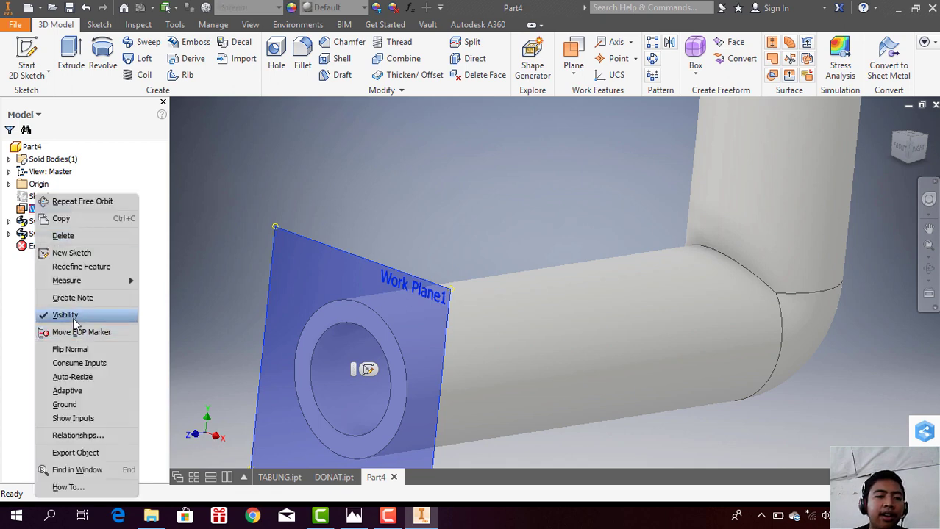
left_click(74, 324)
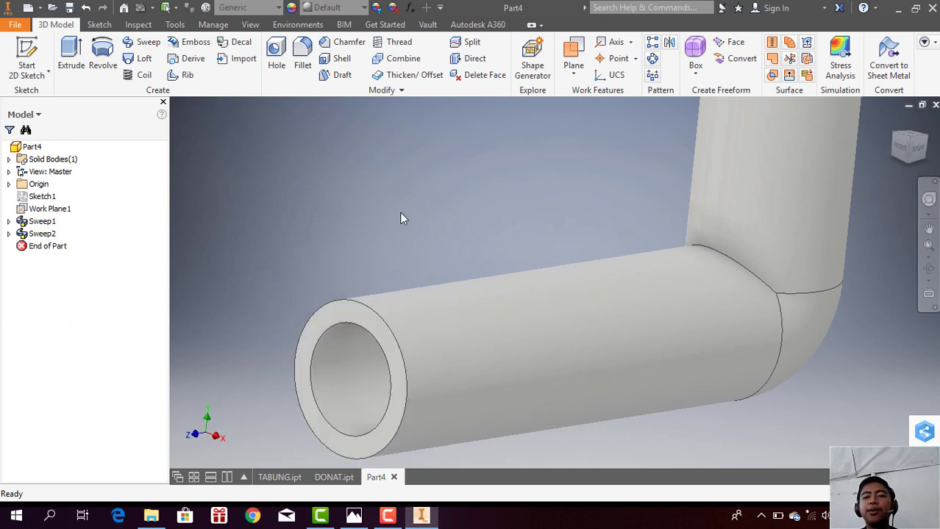
Step: Return the hollow pipe to the ViewCube's Home isometric view
scroll(401, 218, "up", 3)
scroll(401, 218, "up", 2)
scroll(400, 219, "down", 3)
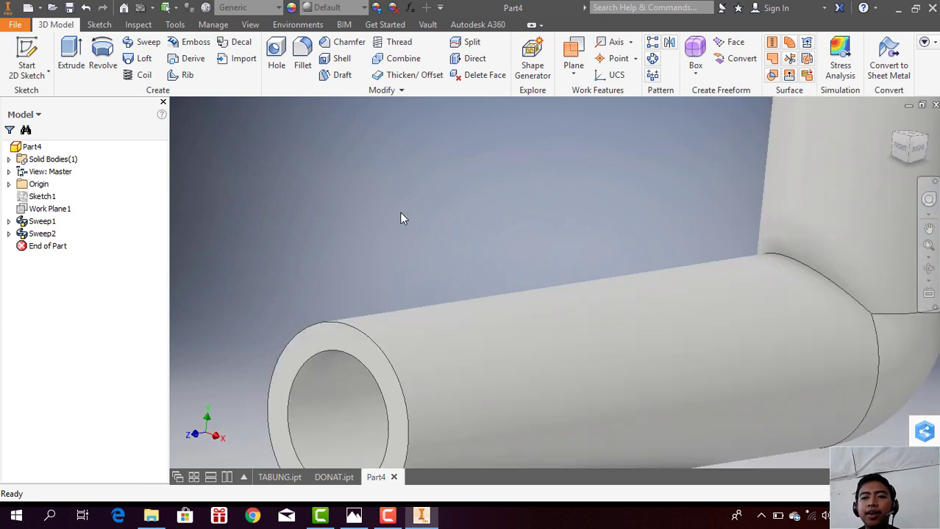
scroll(681, 136, "down", 3)
scroll(681, 136, "down", 1)
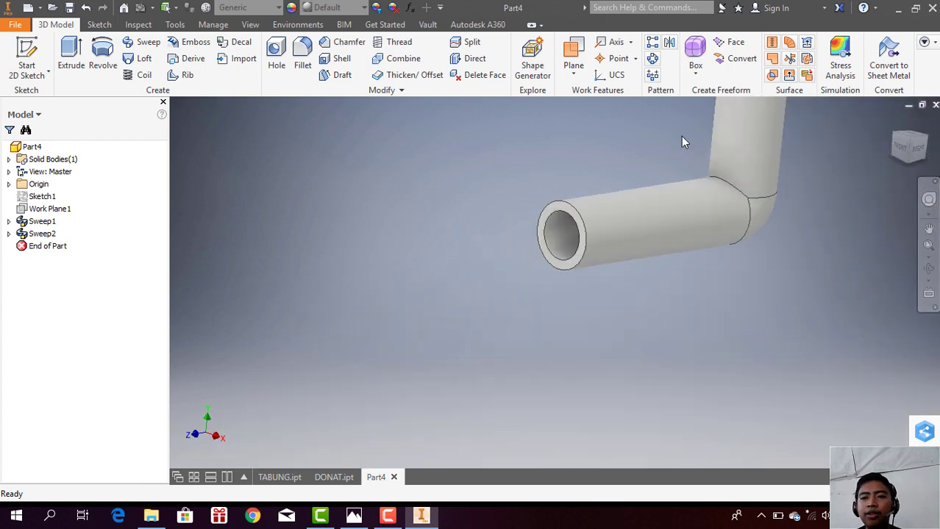
scroll(681, 136, "up", 2)
scroll(681, 136, "up", 4)
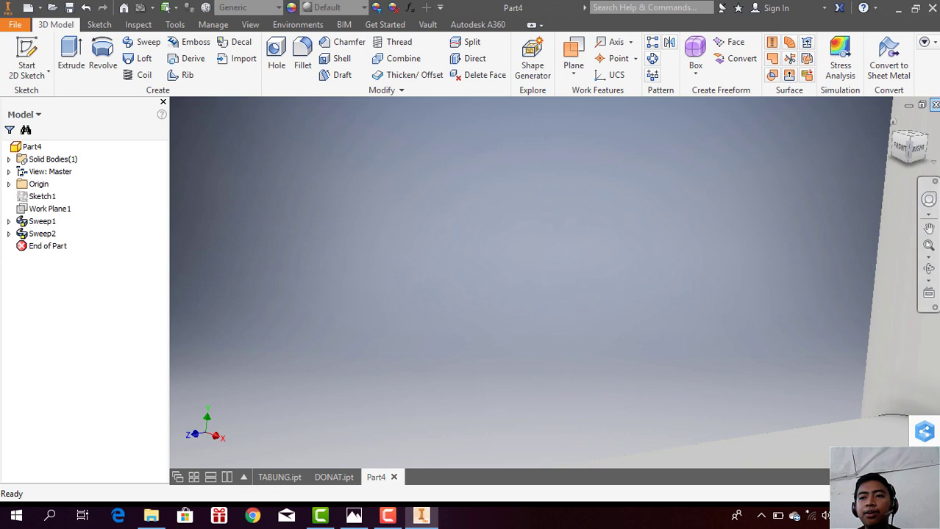
left_click(914, 145)
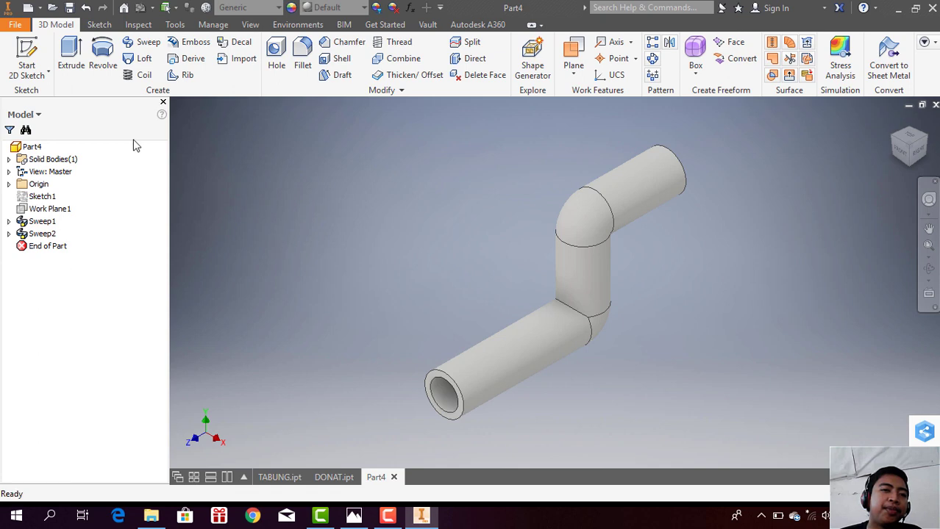
Step: Save the bent tube as PIPA.ipt and bring up the Create New File dialog
left_click(69, 9)
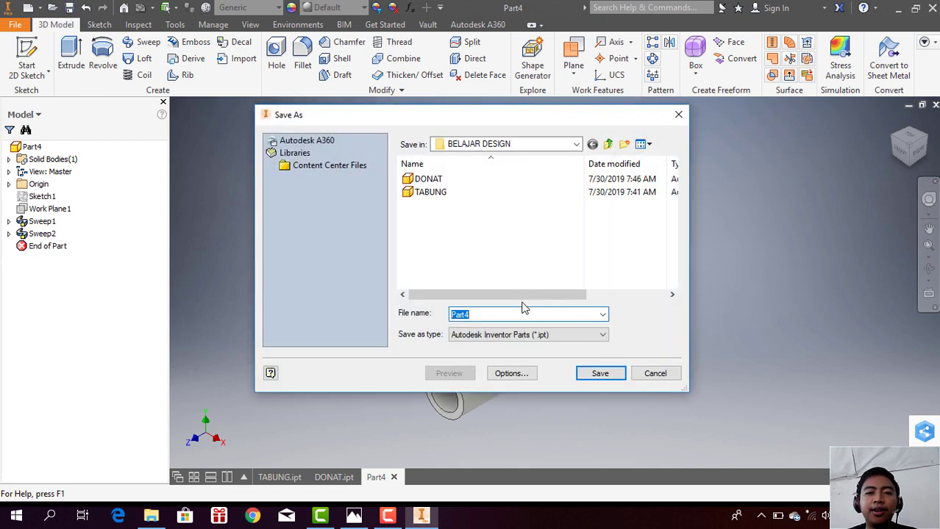
type("PIPA")
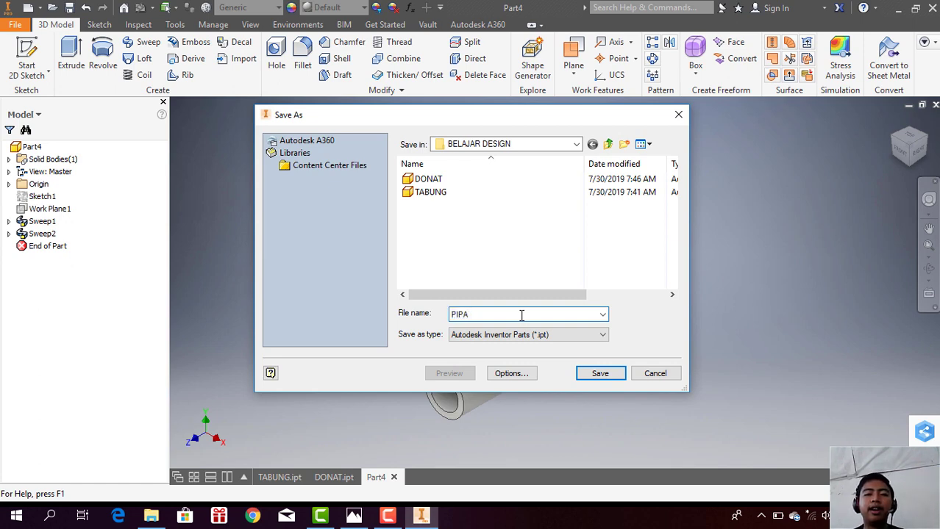
left_click(616, 375)
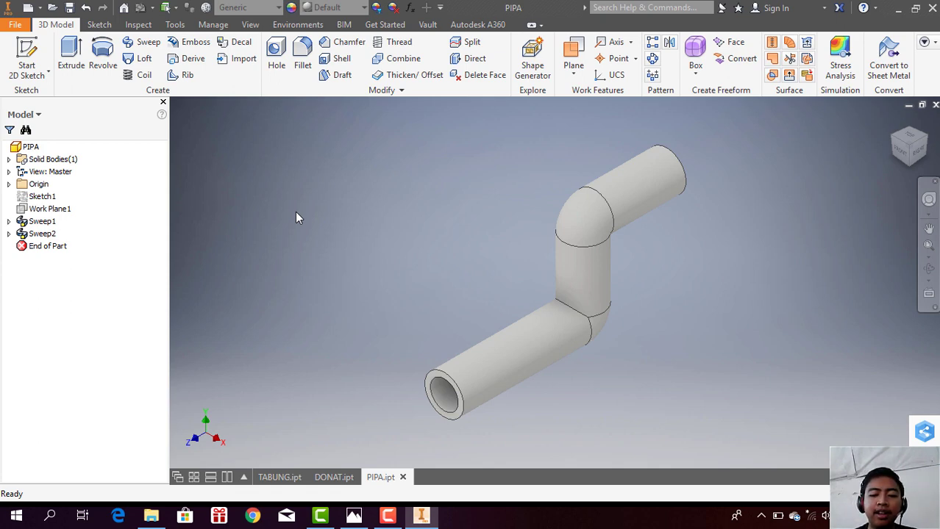
key("ctrl+n")
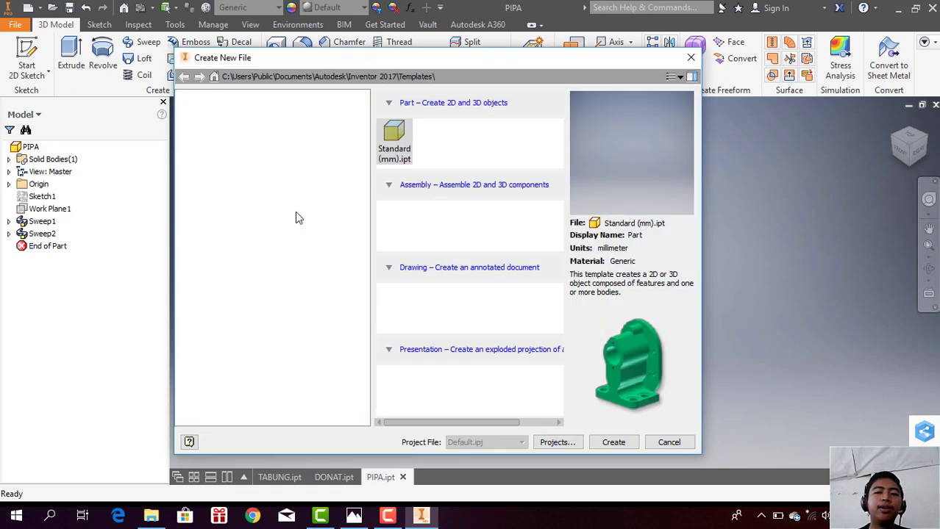
Step: Create Part5 from the Standard (mm).ipt template and start a 2D sketch
left_click(601, 443)
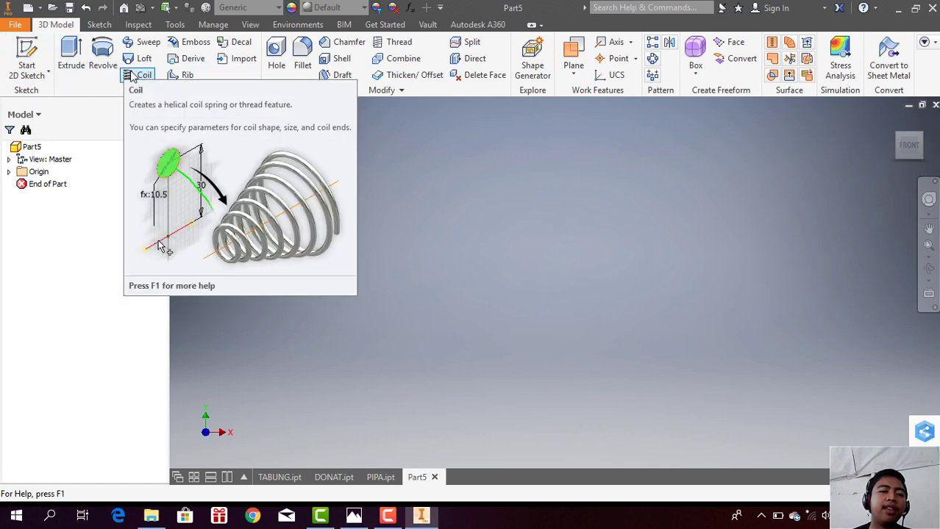
left_click(28, 59)
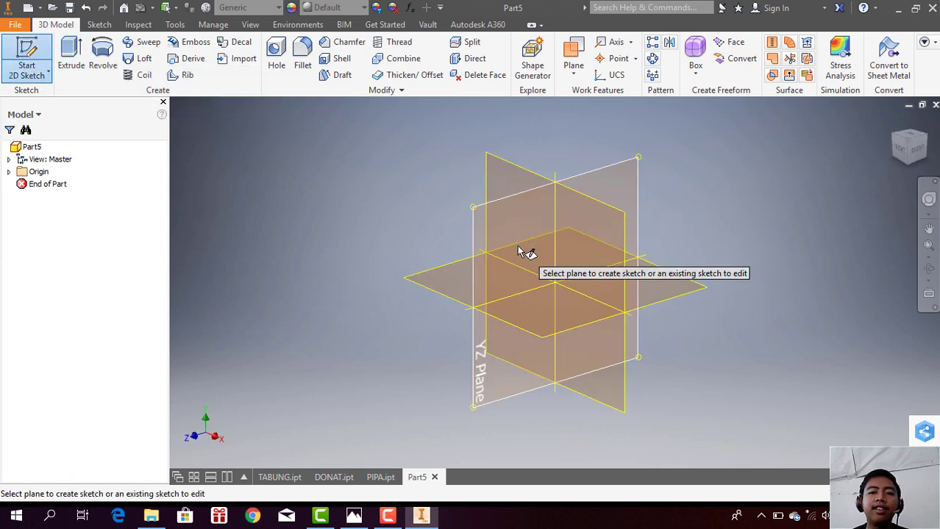
Step: Start a sketch on the YZ plane and draw a 12 mm circle centred on the vertical axis
left_click(518, 248)
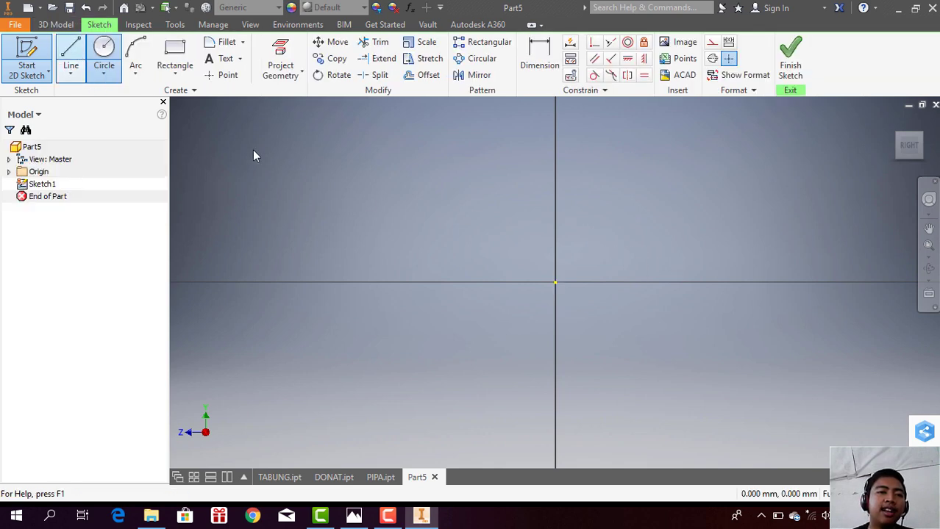
left_click(103, 51)
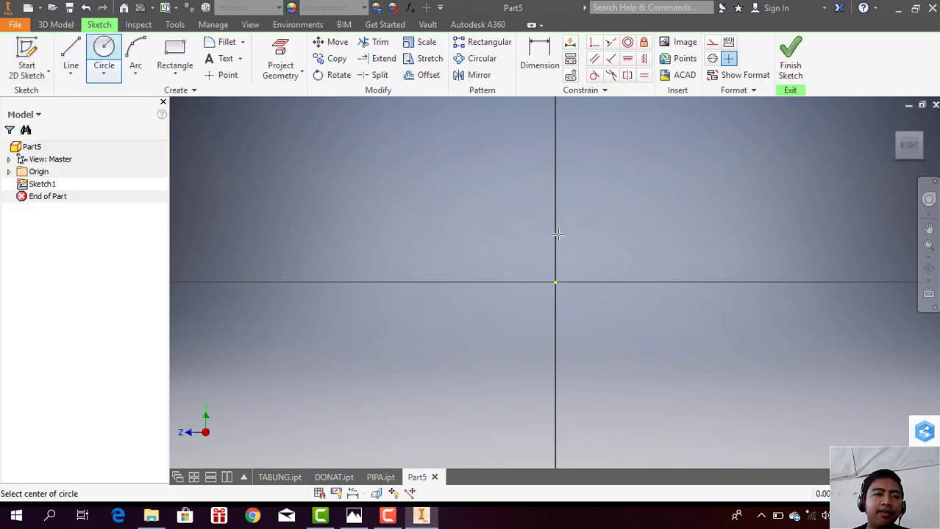
left_click(556, 283)
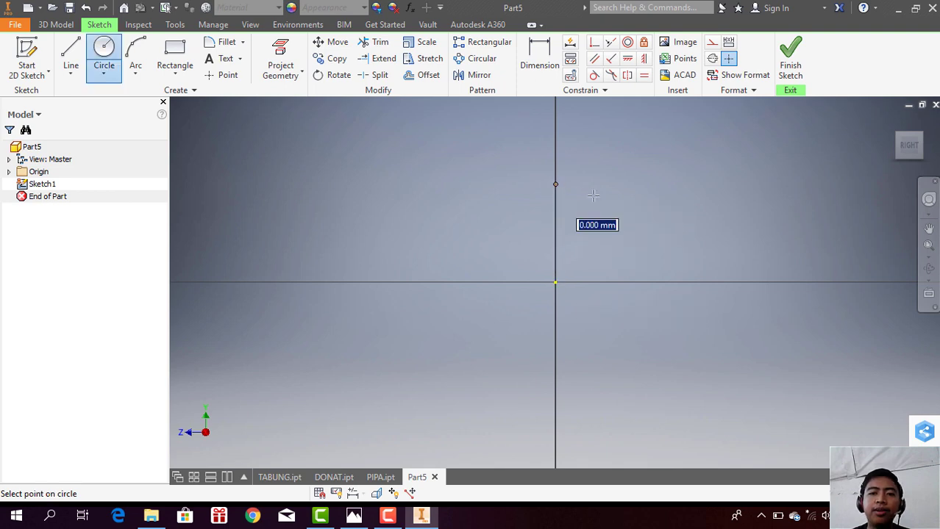
type("12")
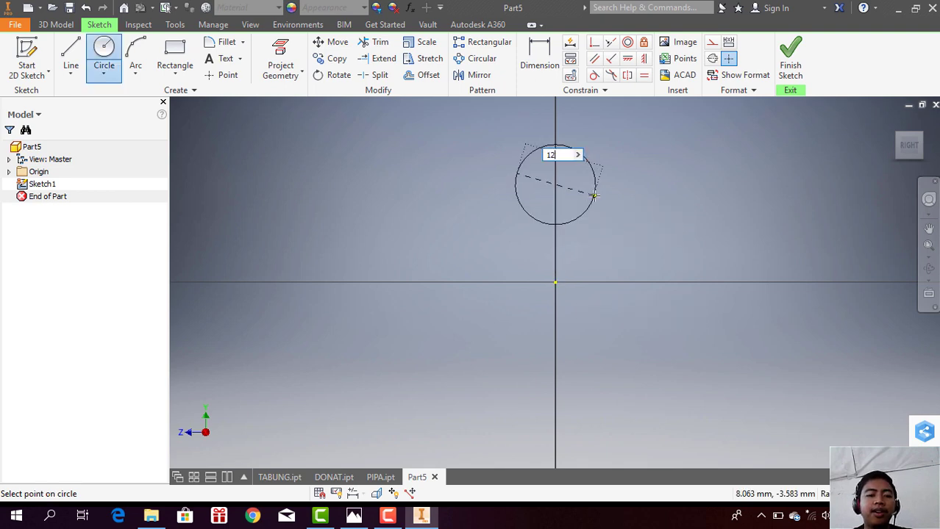
key("Return")
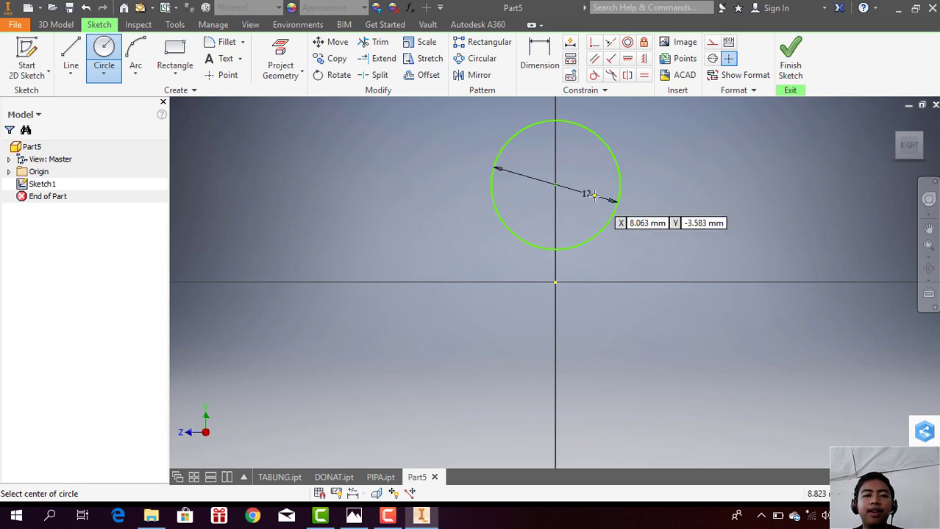
key("Escape")
Step: Change the circle's diameter dimension from 12 to 4 mm
double_click(586, 195)
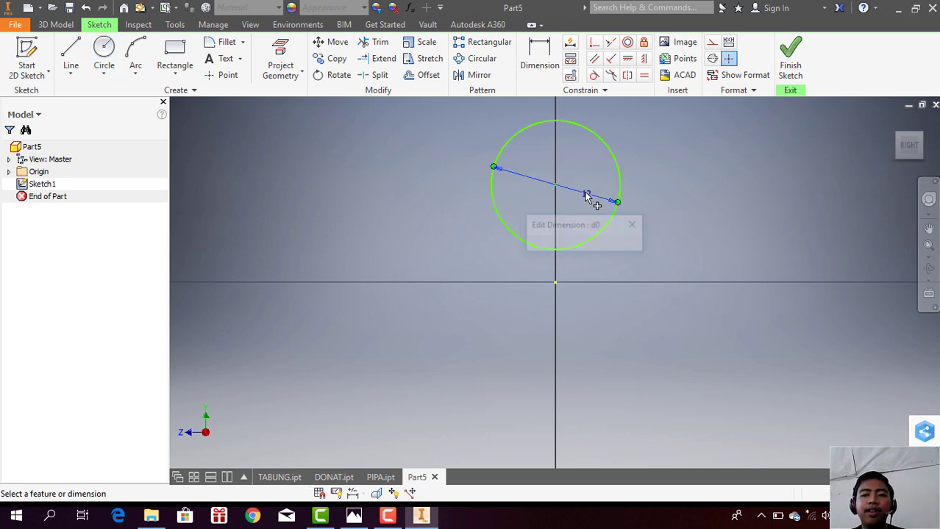
type("4")
key("Return")
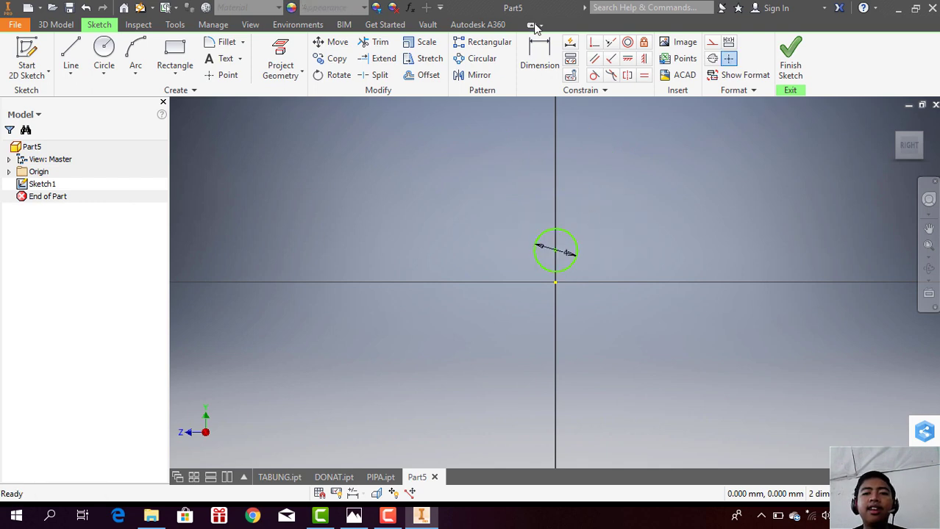
key("d")
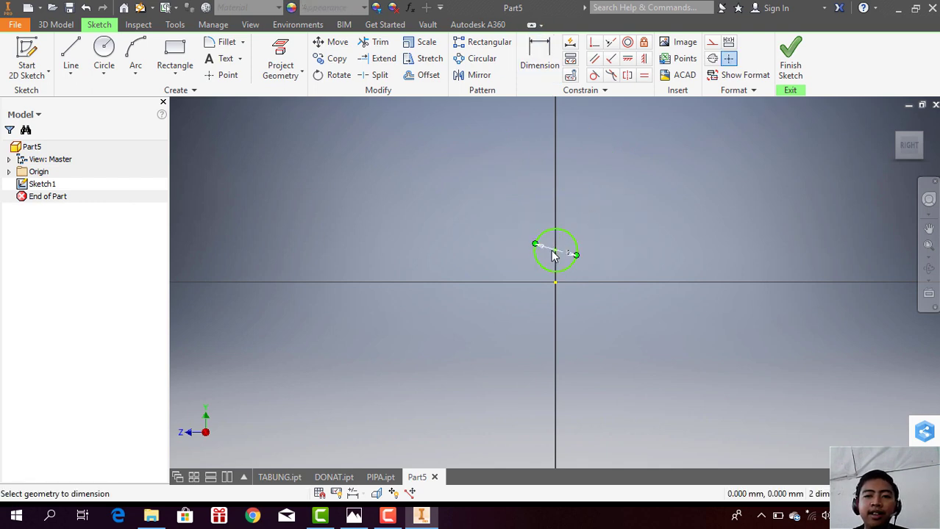
double_click(552, 255)
key("Return")
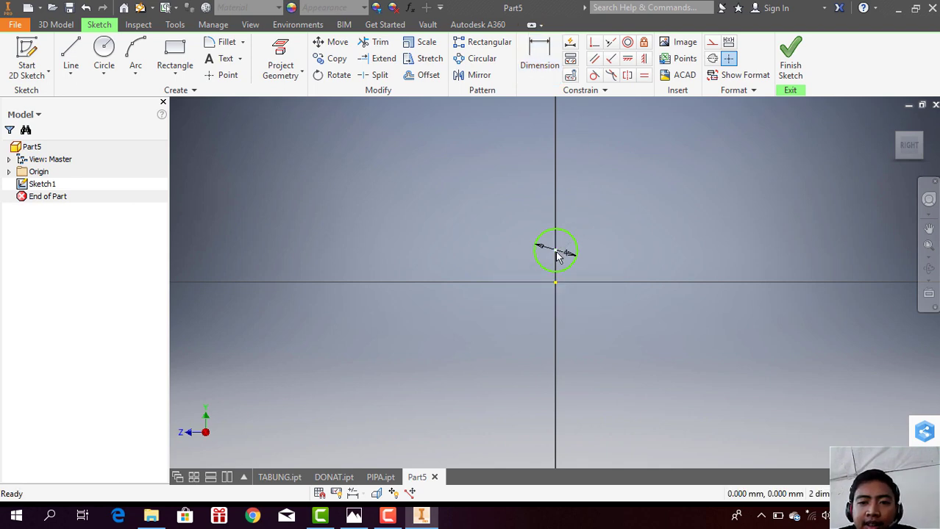
key("d")
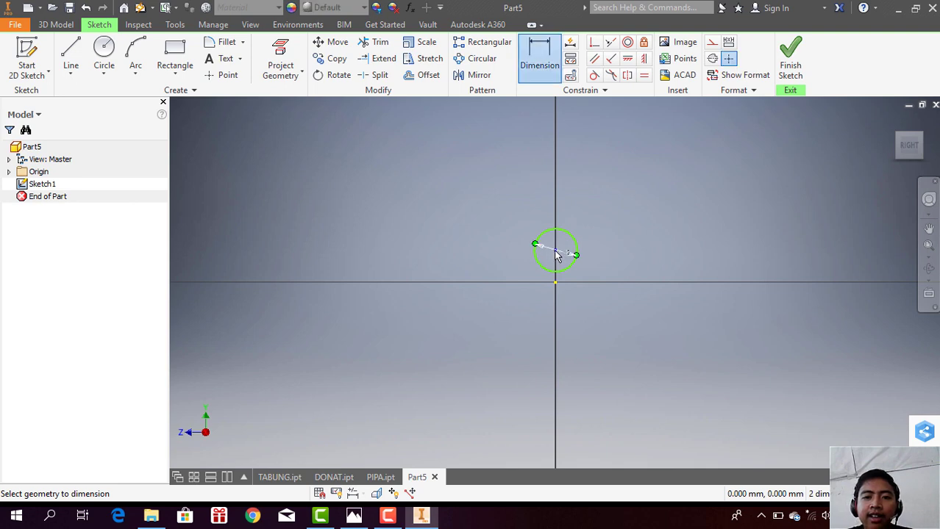
scroll(557, 255, "down", 3)
scroll(556, 255, "up", 3)
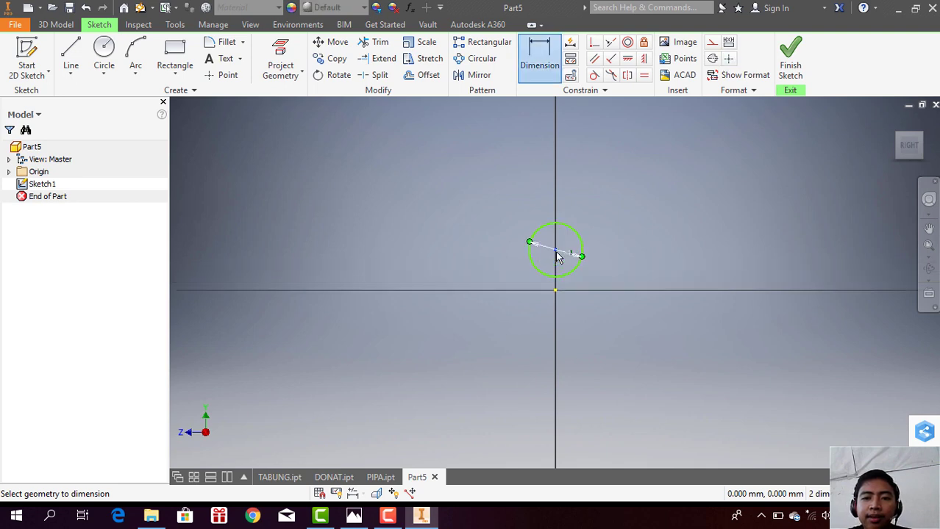
scroll(557, 255, "up", 3)
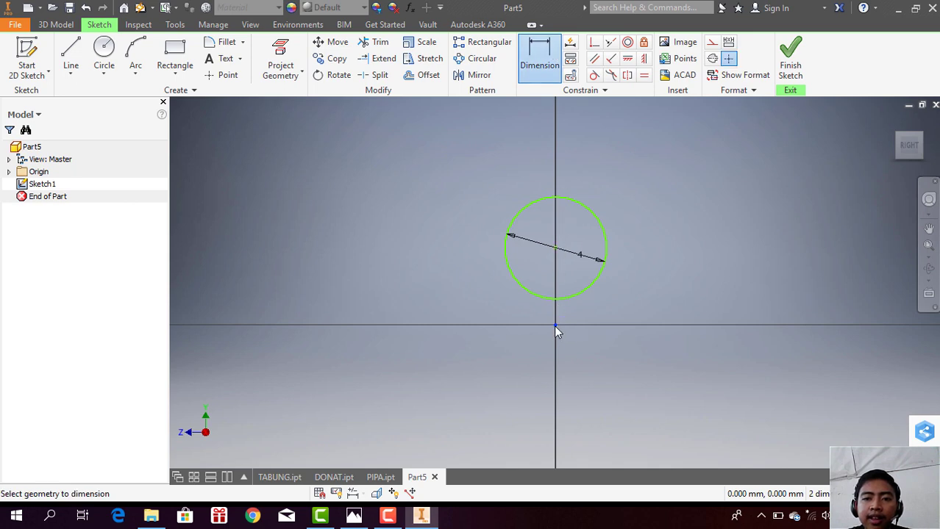
Step: Add a vertical 8 mm dimension from the circle's centre down to the horizontal axis
left_click(556, 249)
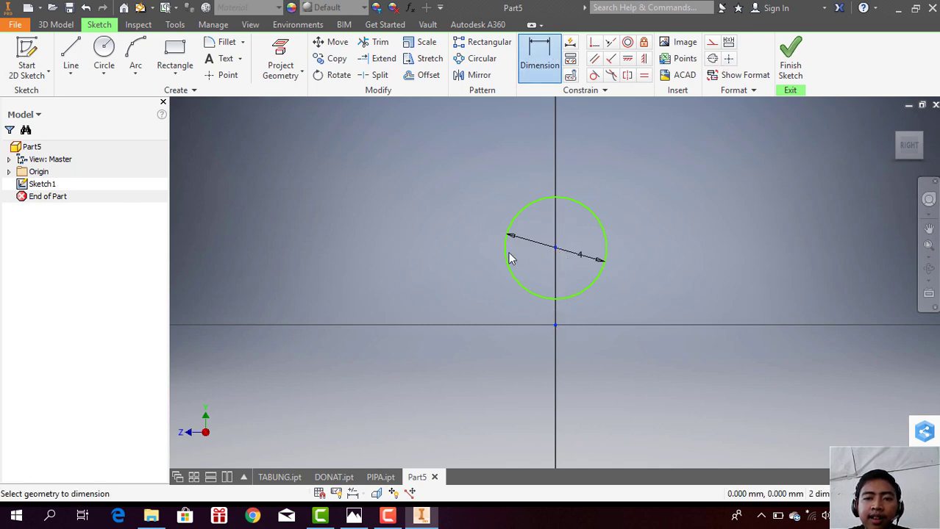
left_click(454, 289)
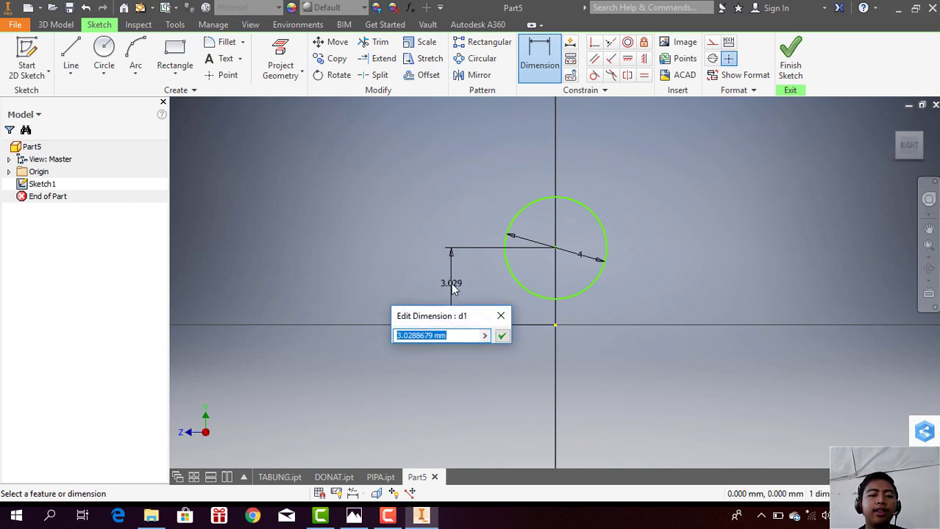
type("8")
key("Return")
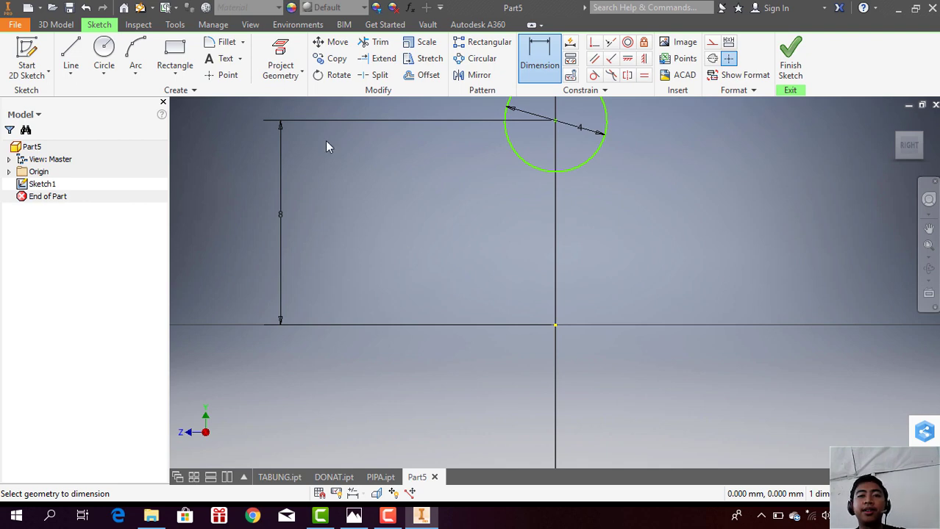
left_click(70, 59)
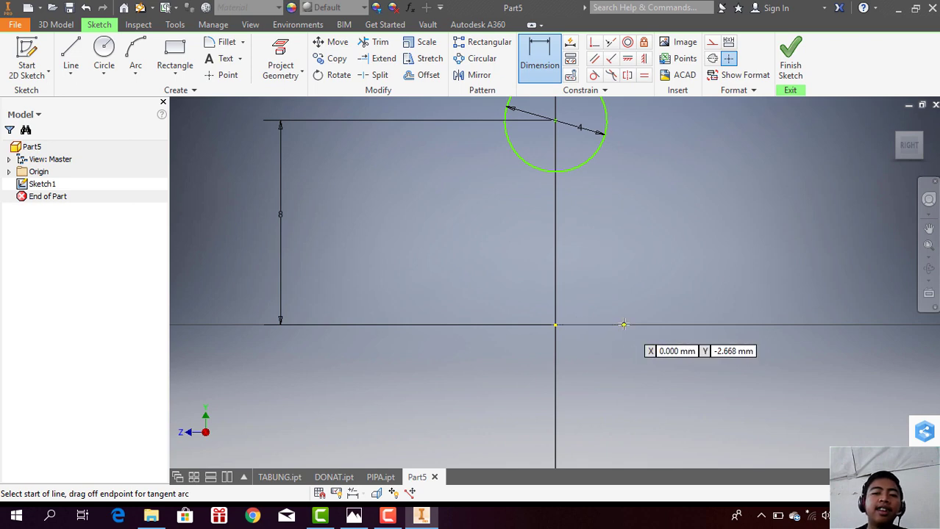
Step: Draw a line along the horizontal axis through the origin below the circle, then finish the sketch
left_click(623, 324)
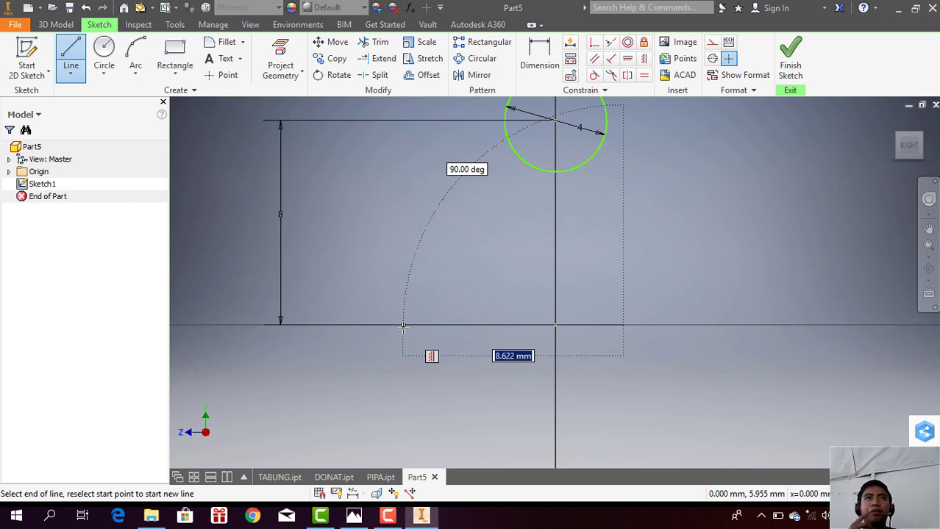
left_click(403, 326)
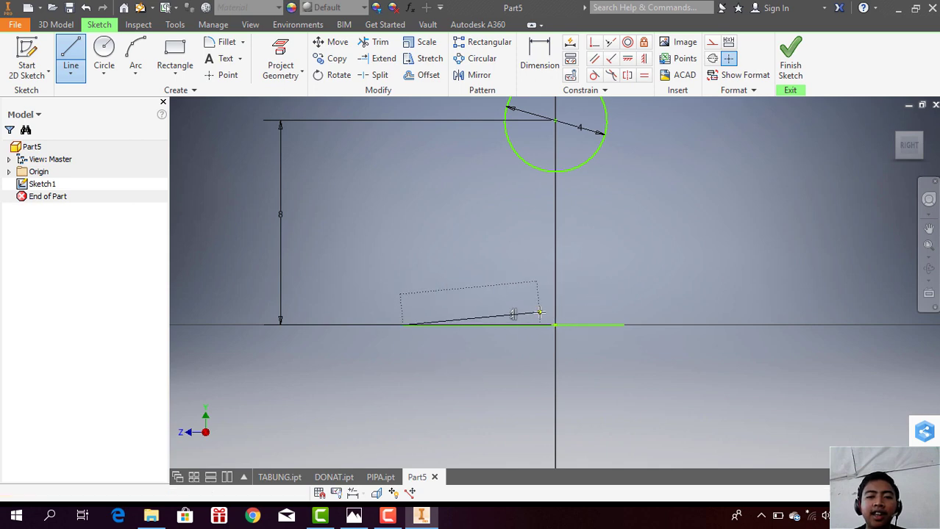
key("Escape")
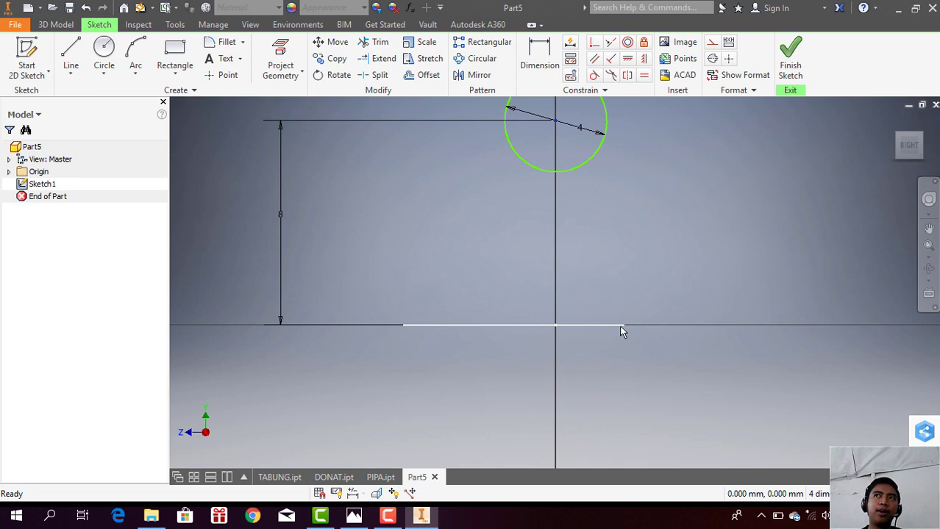
left_click(620, 332)
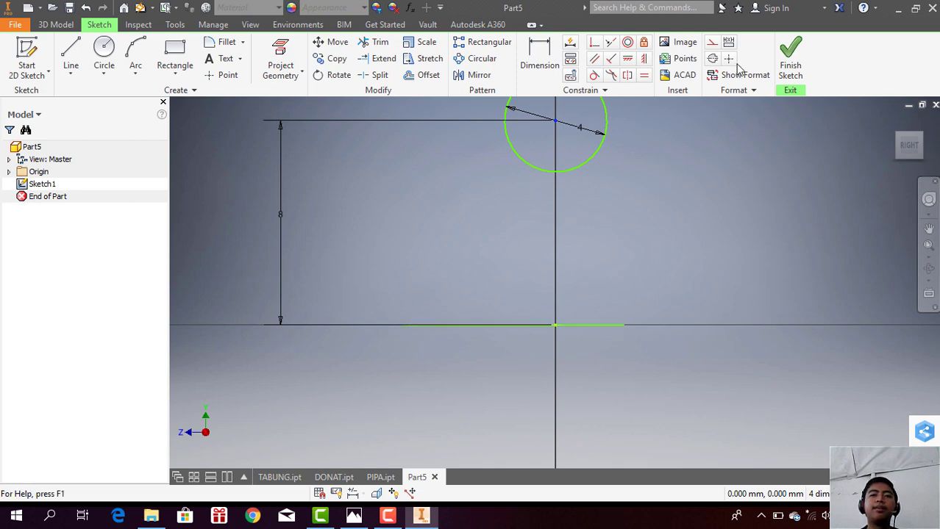
left_click(791, 74)
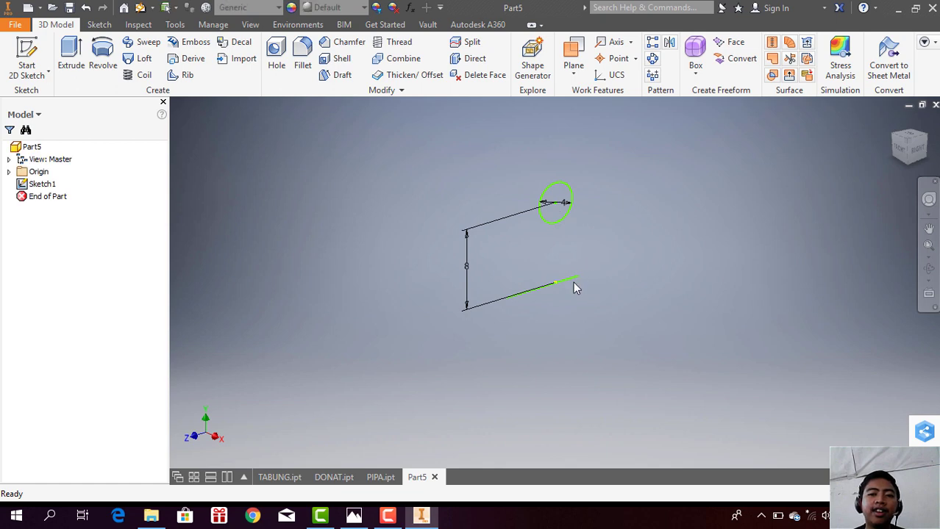
Step: Start a Coil feature from the circle using the horizontal line as its axis
left_click(144, 76)
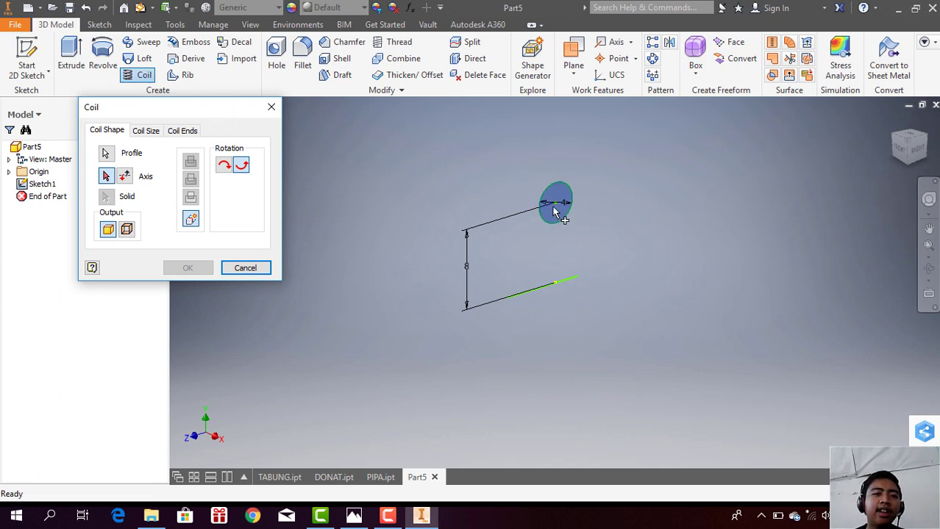
left_click(556, 286)
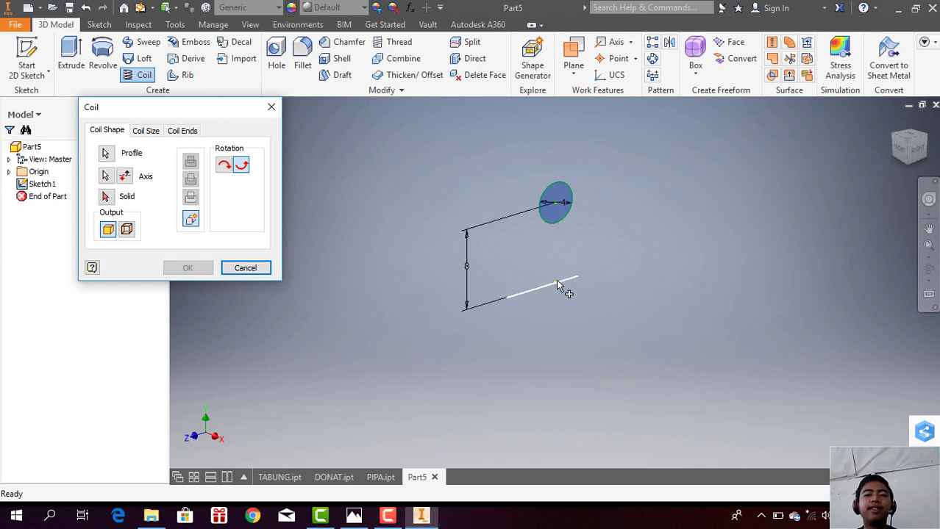
left_click(557, 283)
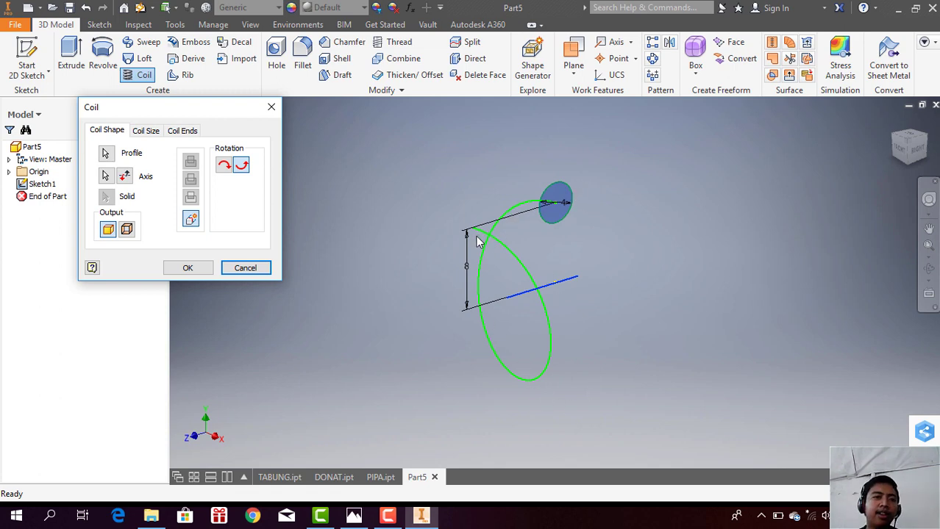
left_click(150, 134)
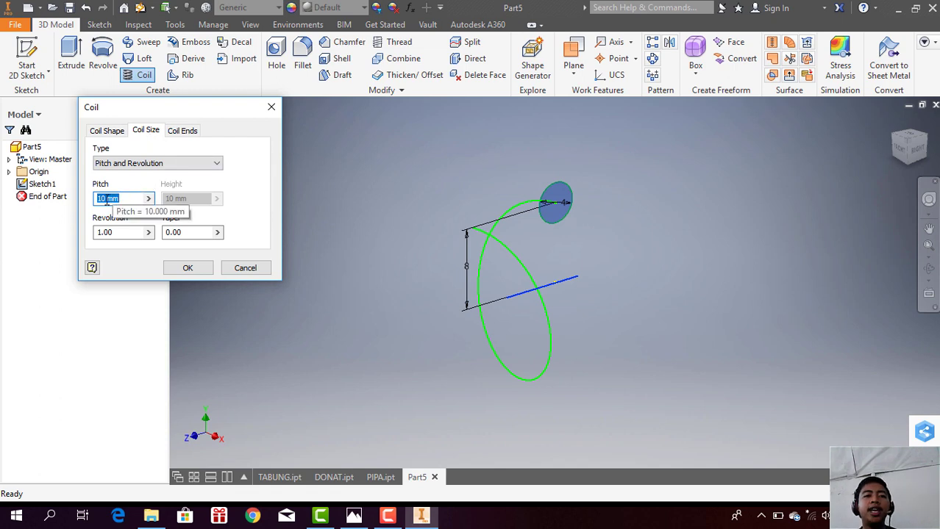
Step: Set the coil to 8 mm pitch and 12 revolutions, keep its original direction, and create it
left_click(106, 199)
key("BackSpace")
key("BackSpace")
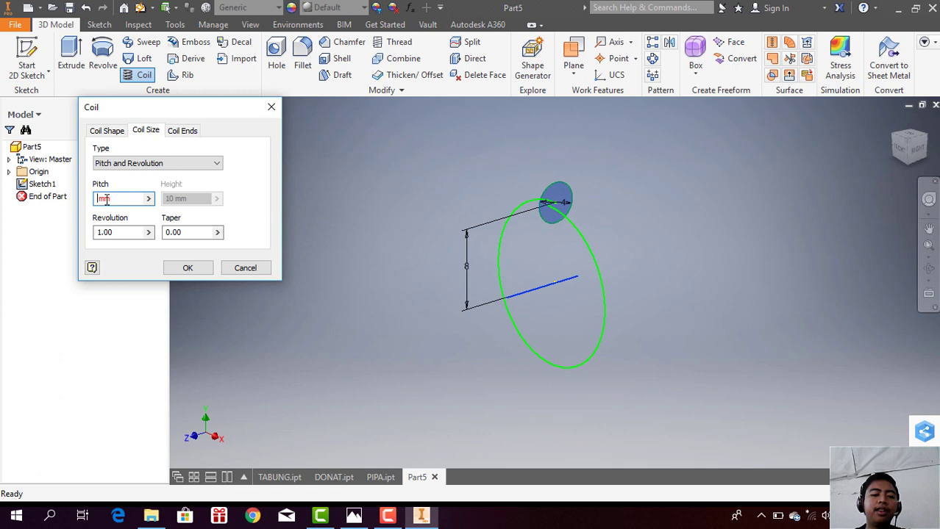
type("8")
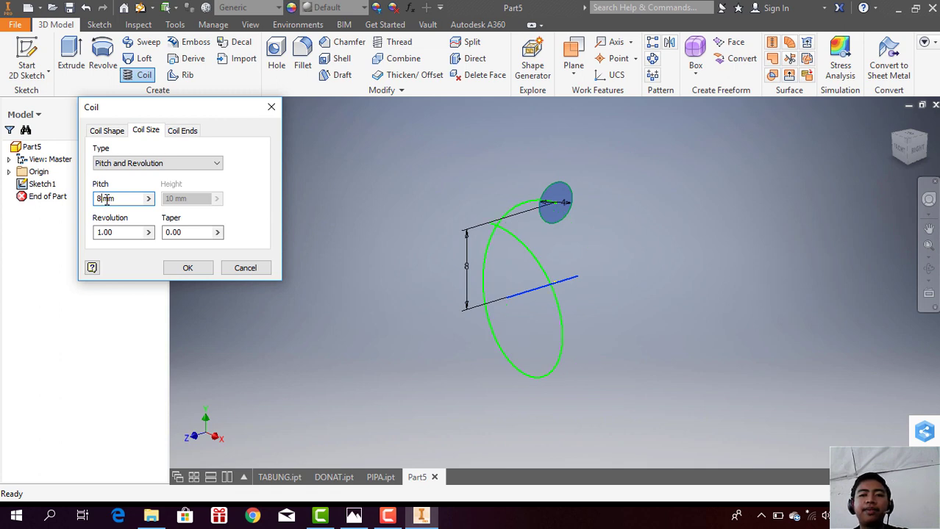
left_click(106, 232)
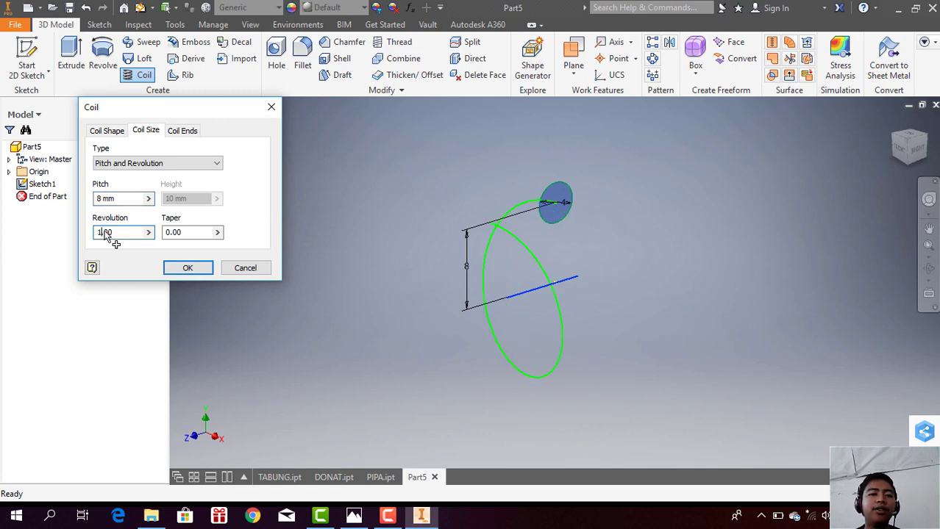
key("BackSpace")
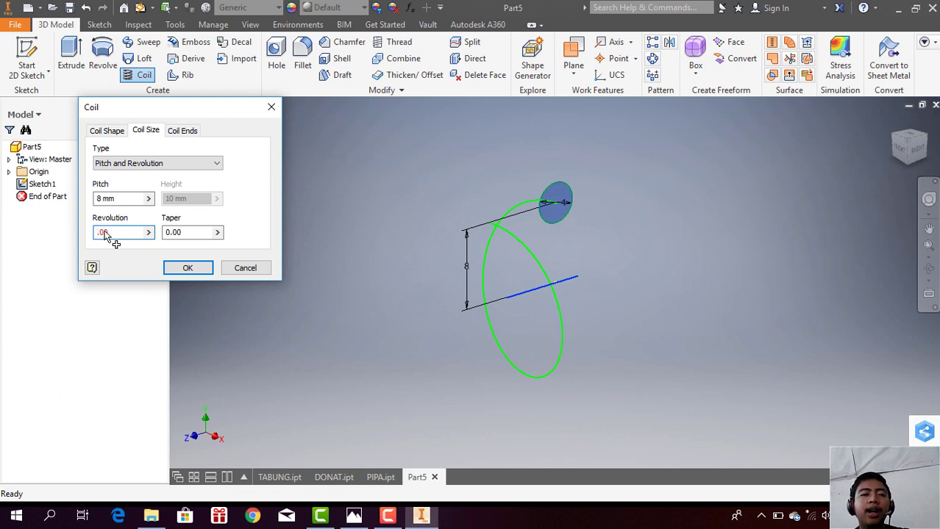
type("12")
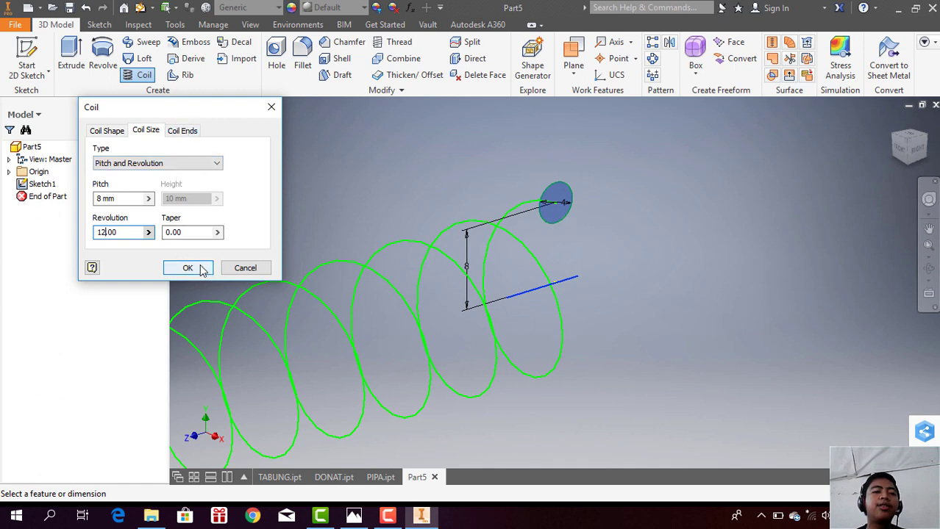
left_click(109, 130)
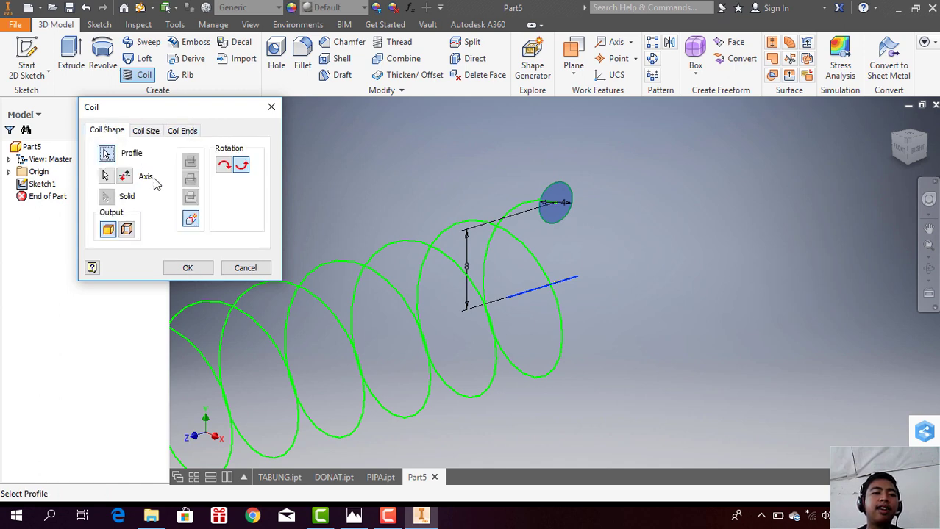
left_click(126, 177)
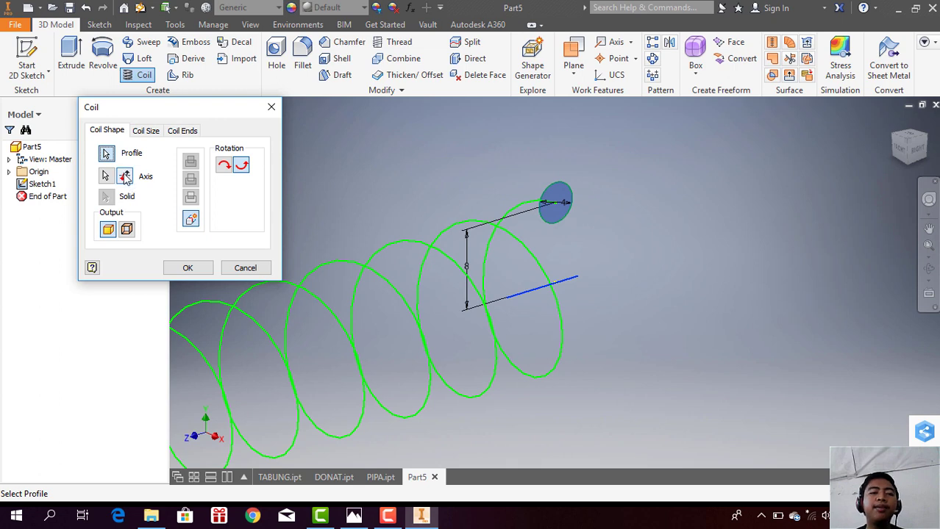
left_click(127, 178)
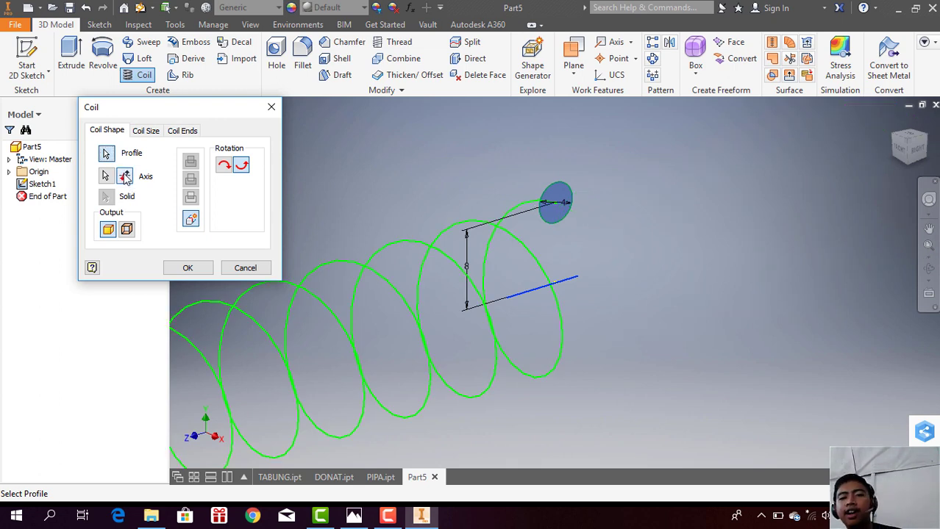
left_click(189, 270)
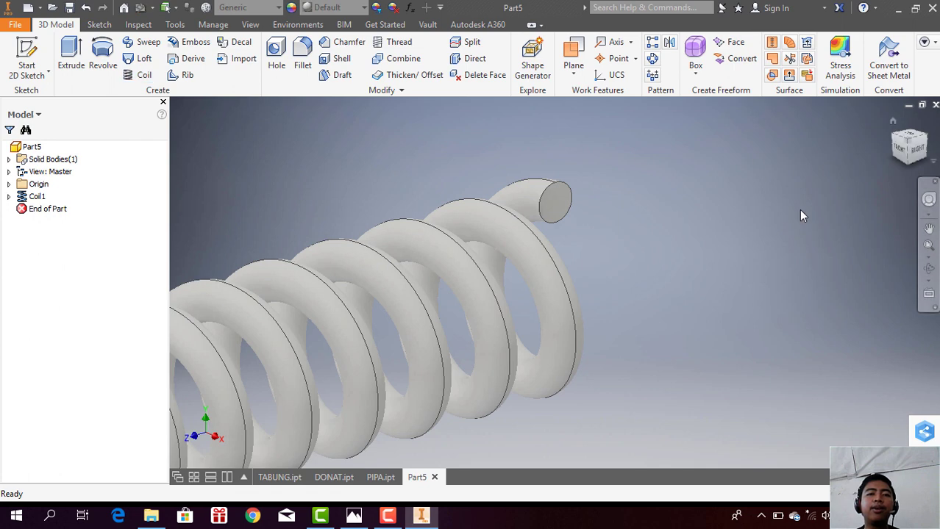
left_click(930, 230)
left_click_drag(425, 335, 708, 252)
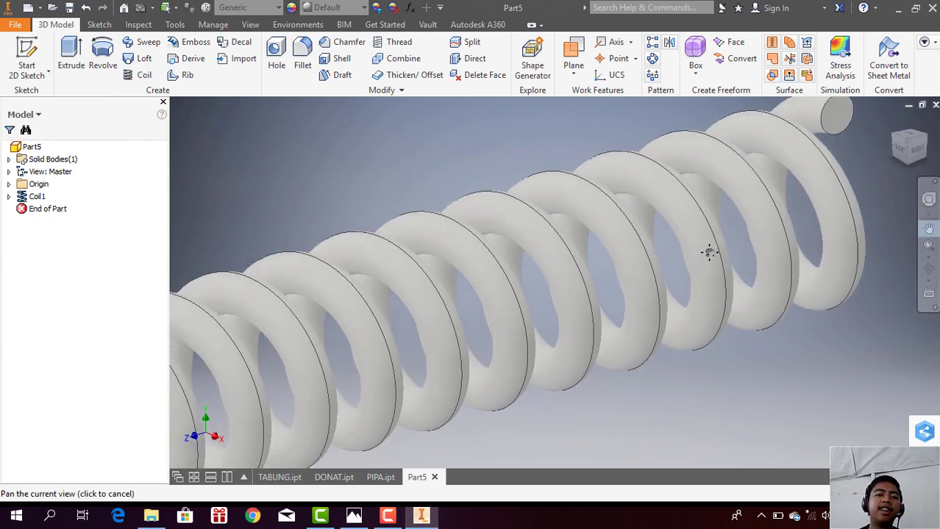
scroll(708, 252, "down", 3)
scroll(708, 252, "up", 3)
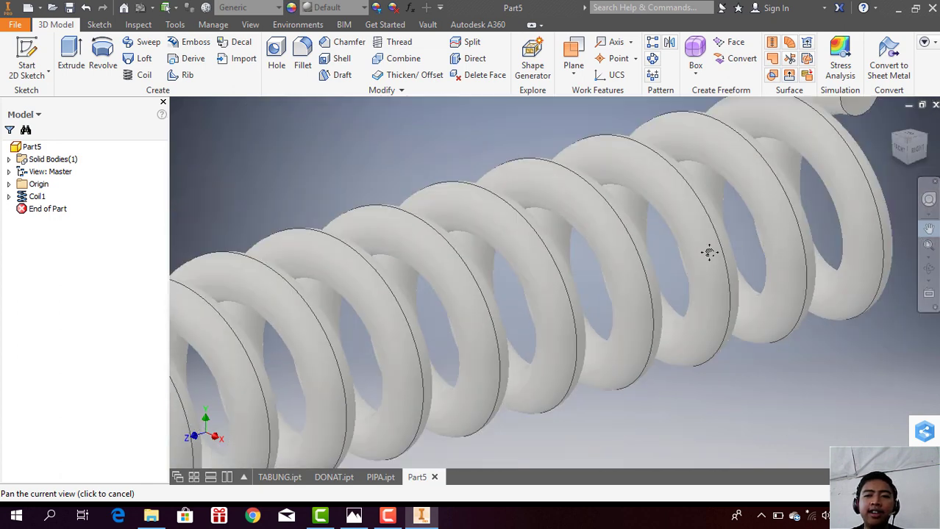
scroll(709, 252, "up", 3)
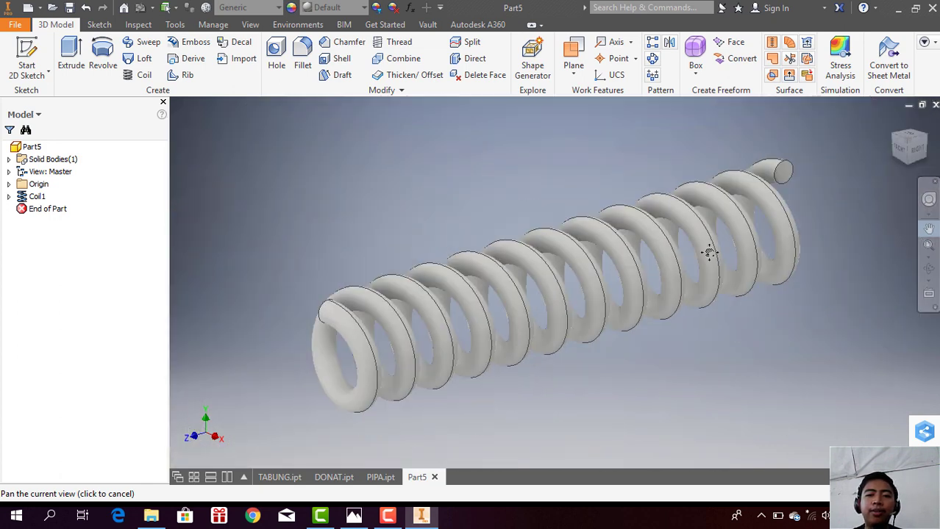
key("Escape")
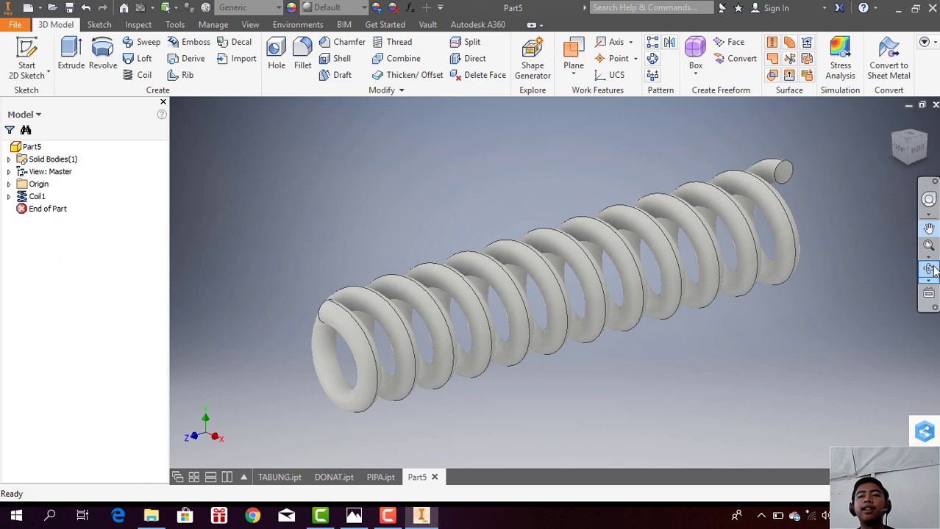
left_click(929, 269)
mouse_move(533, 325)
left_mouse_down()
mouse_move(501, 321)
mouse_move(556, 339)
mouse_move(598, 311)
mouse_move(602, 340)
left_mouse_up()
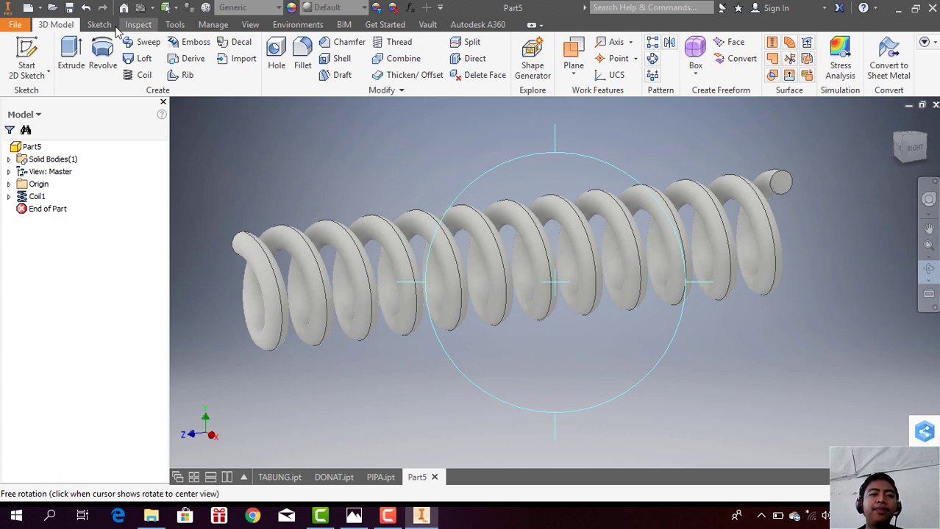
Step: Save the spring part as COIL.ipt in the BELAJAR DESIGN folder
left_click(69, 8)
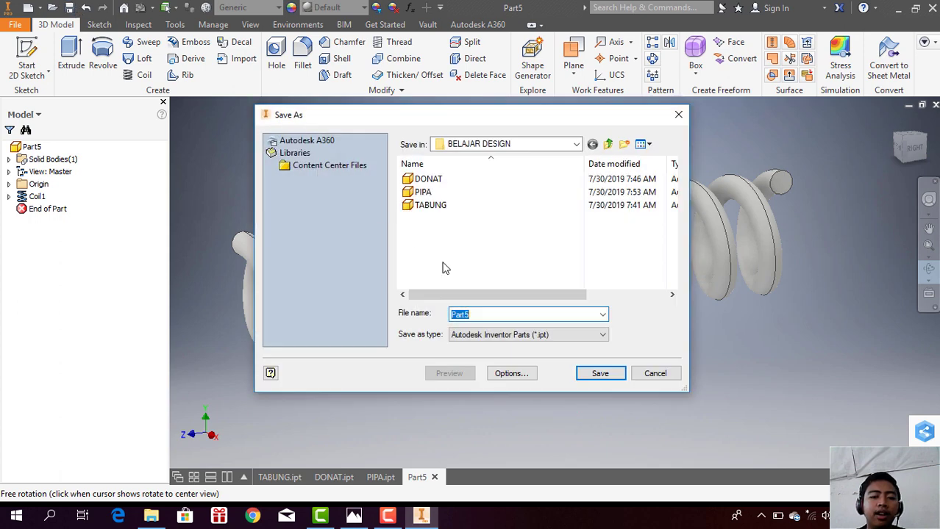
type("S")
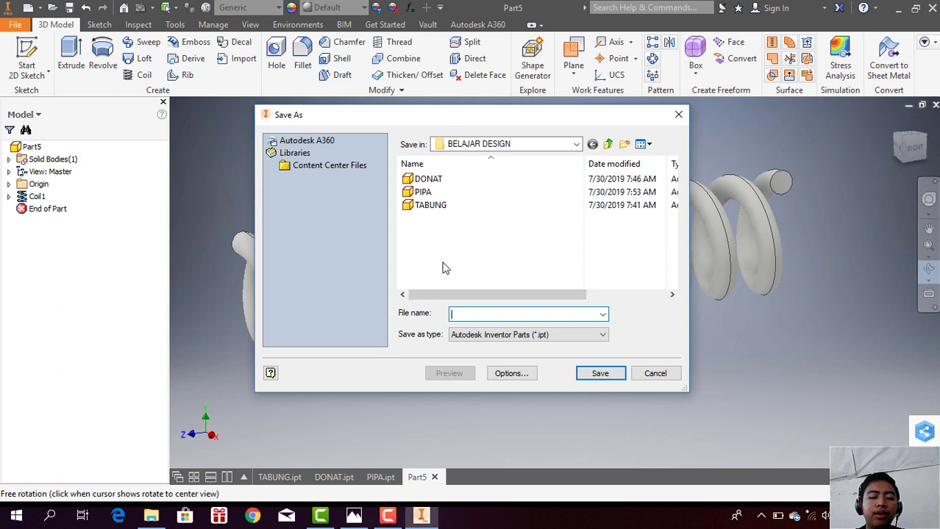
type("P")
key("BackSpace")
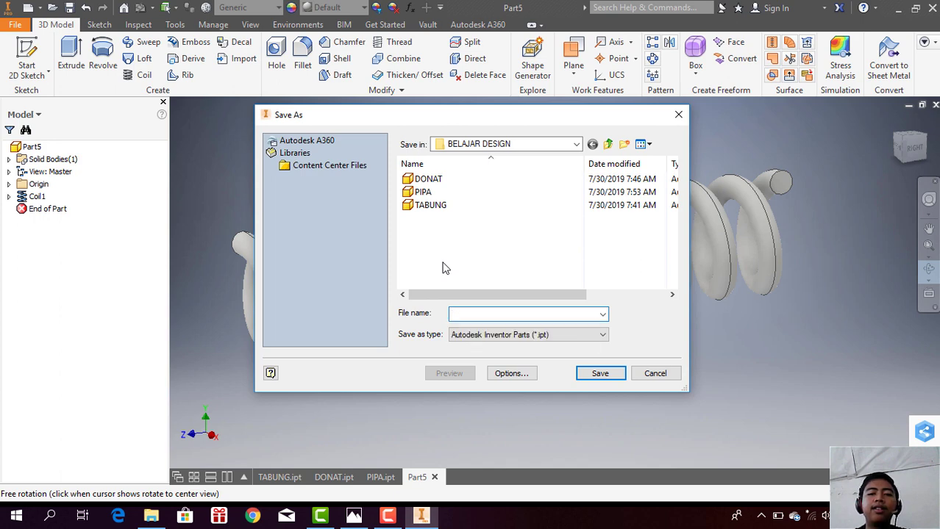
type("COIL")
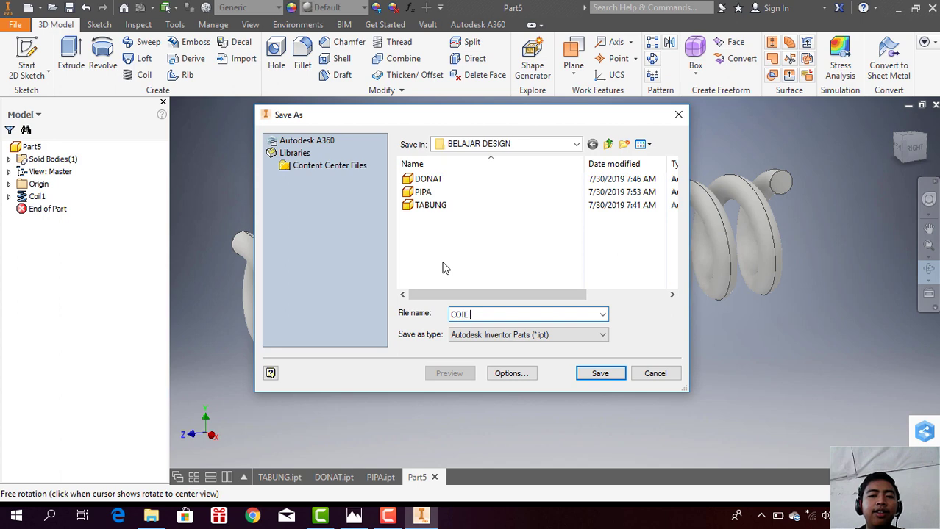
left_click(617, 376)
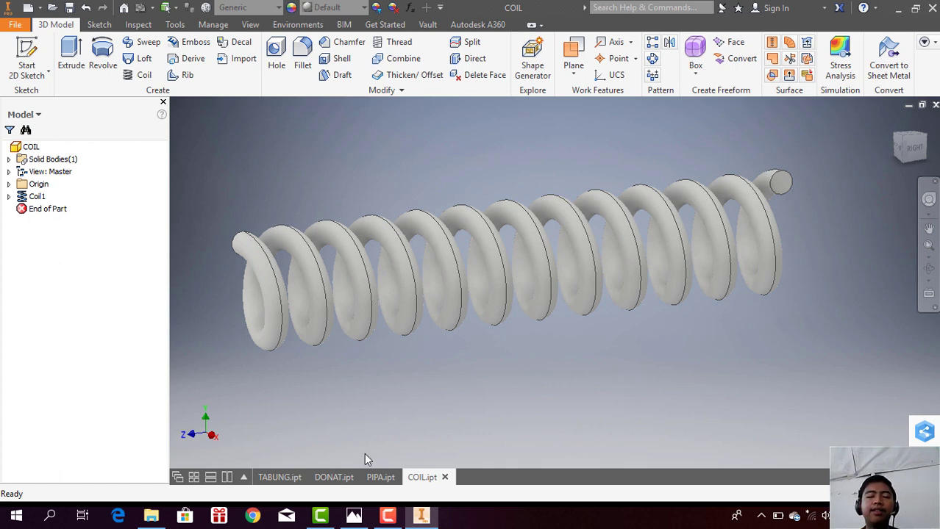
Step: Look over the DONAT, TABUNG and PIPA parts, return to COIL, then bring Photos forward
left_click(332, 475)
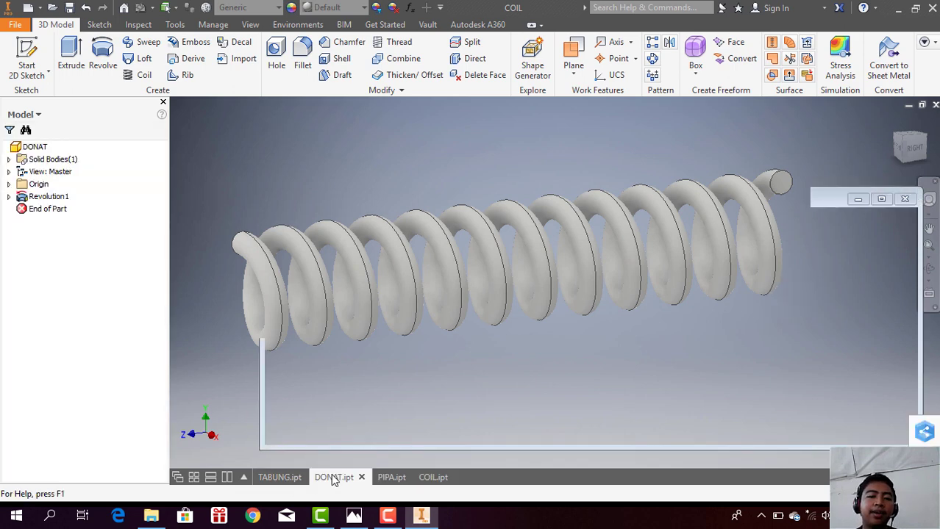
left_click(283, 478)
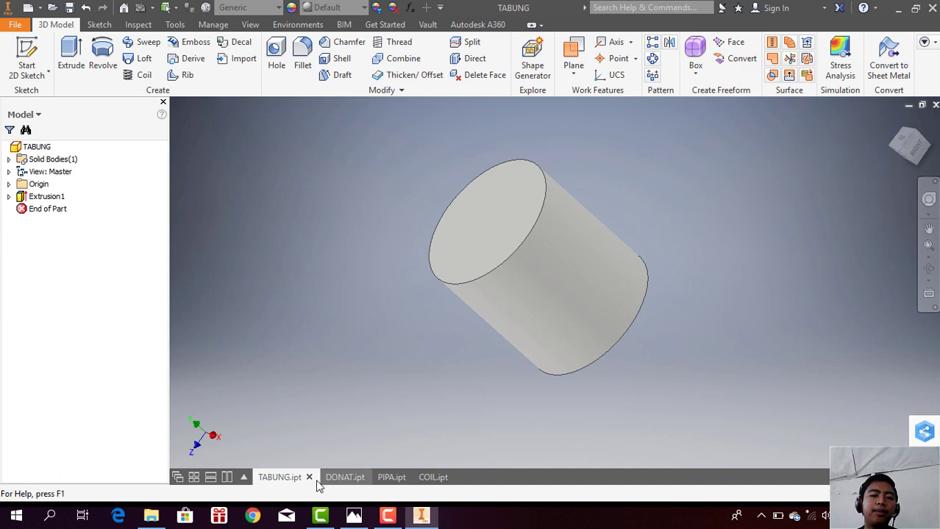
left_click(336, 477)
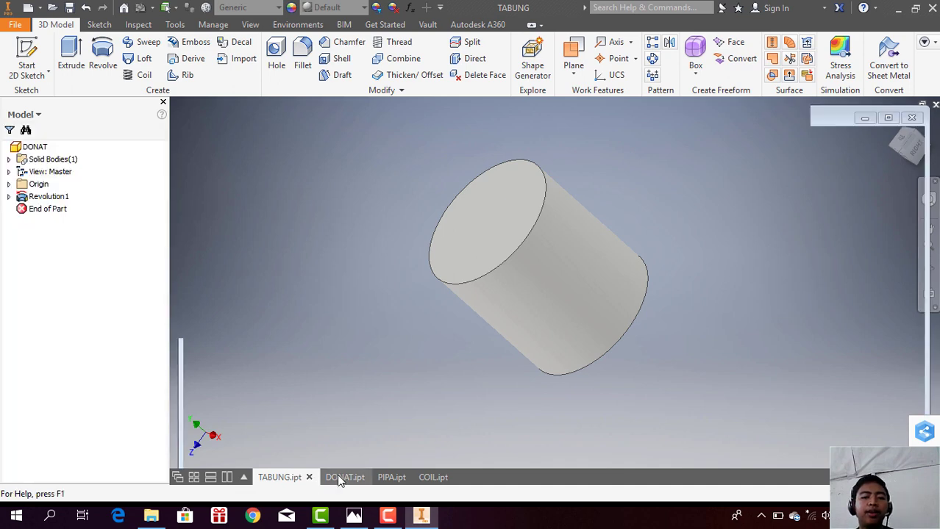
left_click(392, 479)
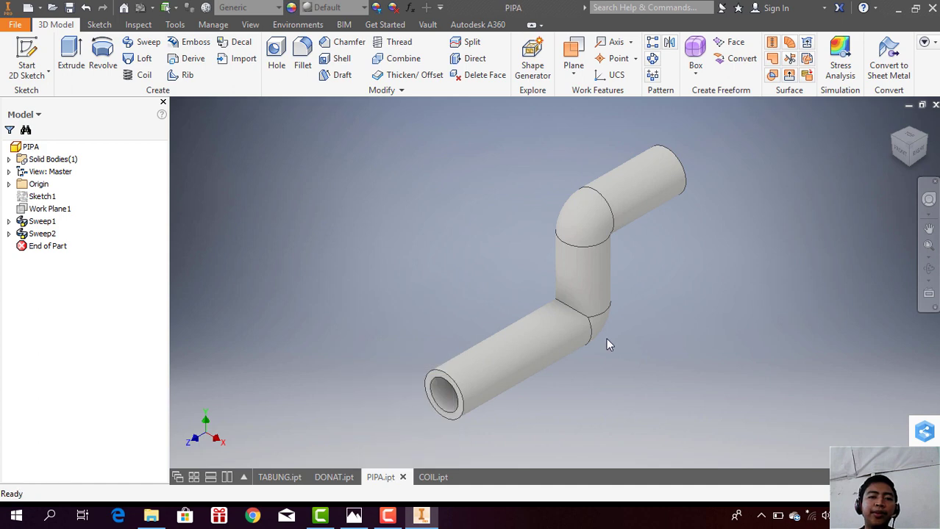
left_click(434, 477)
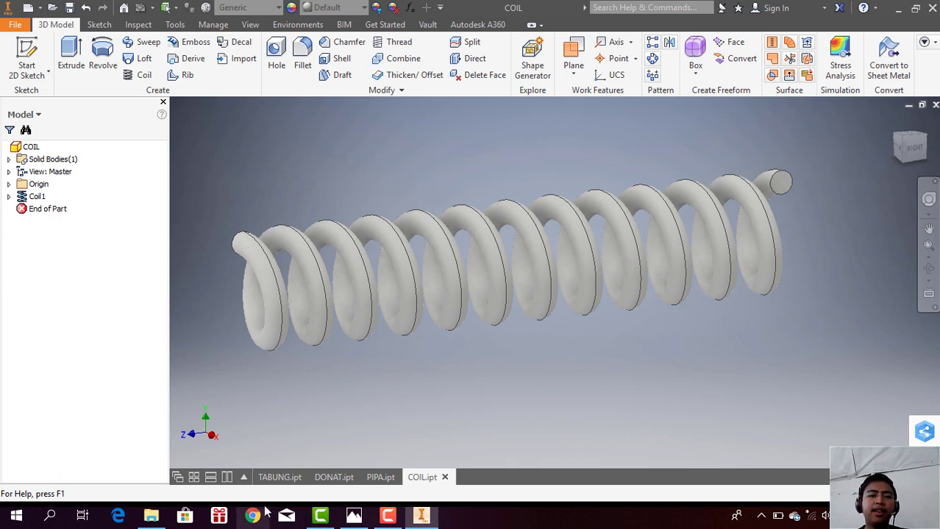
left_click(352, 517)
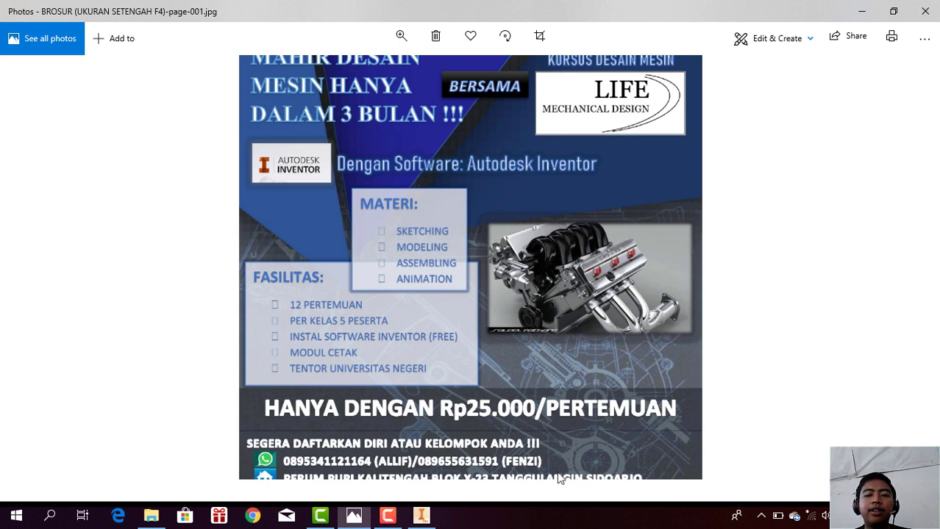
left_click(390, 517)
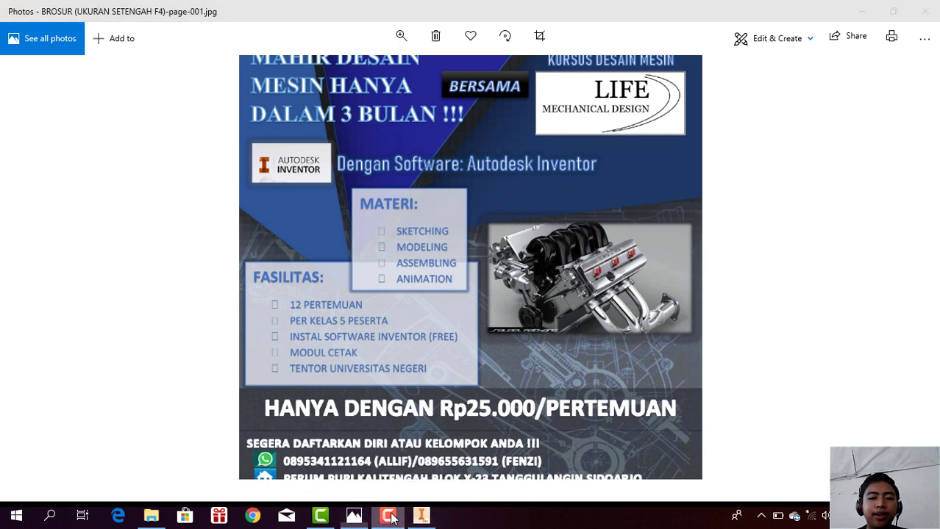